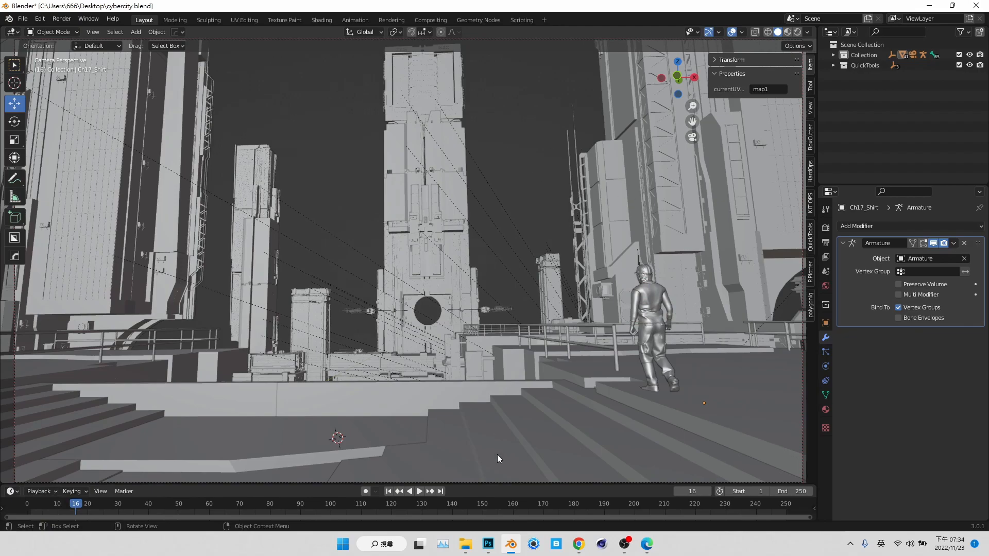
Switch to Photoshop, then collapse and hide the 建構場景 layer group over the harbour painting.
click(488, 544)
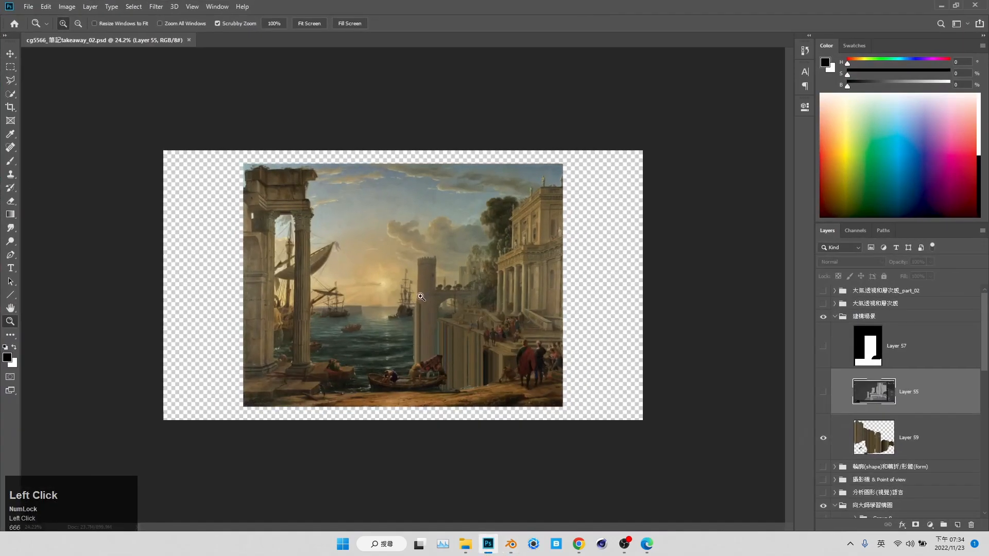
scroll(833, 337, down, 2)
scroll(832, 337, up, 1)
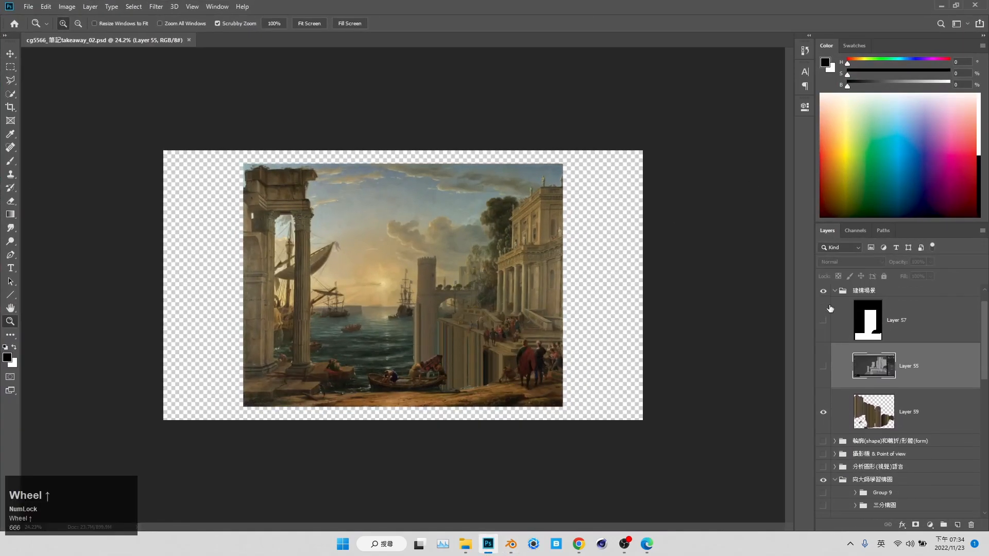
click(835, 291)
click(836, 292)
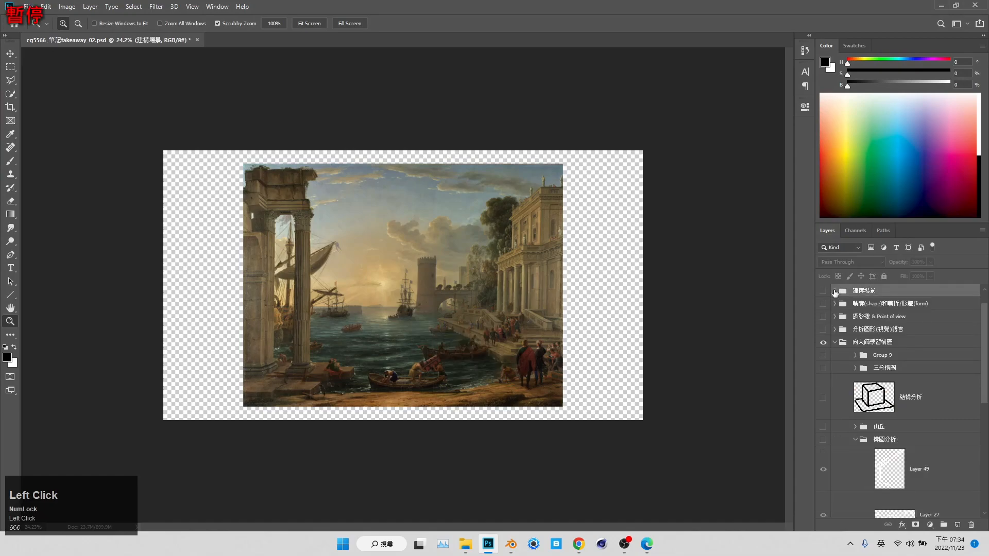
Toggle the visibility of the 三分構圖 group to compare the painting with and without the thirds overlay.
click(823, 369)
click(823, 369)
click(822, 369)
click(822, 370)
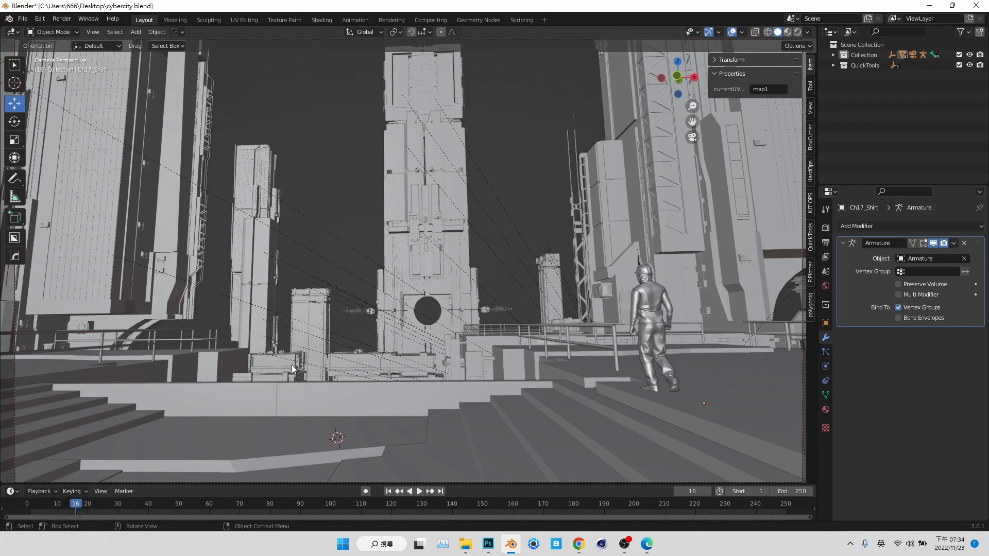
View the Japanese-style hotel reference image in the Chrome Google Drive window, and return to Blender.
click(465, 544)
click(579, 544)
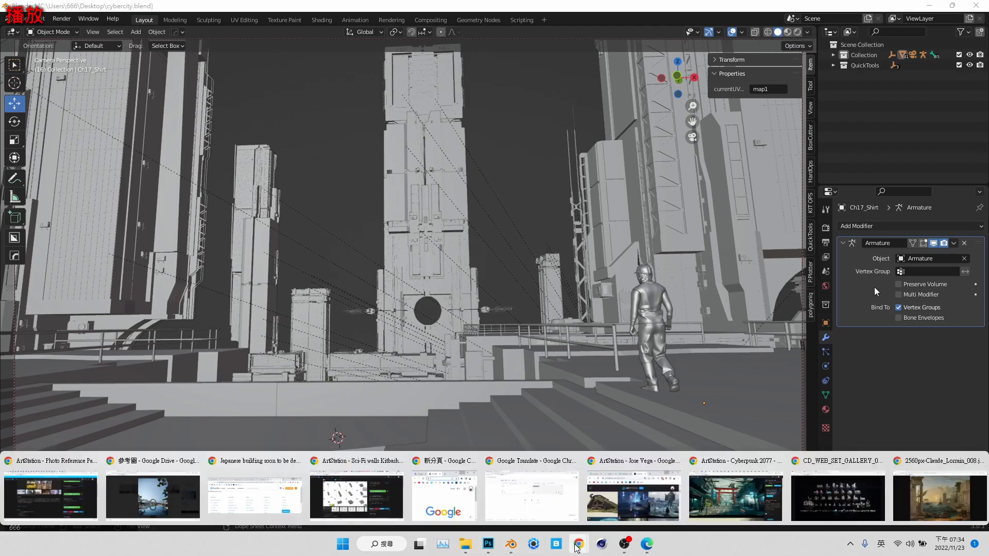
click(154, 497)
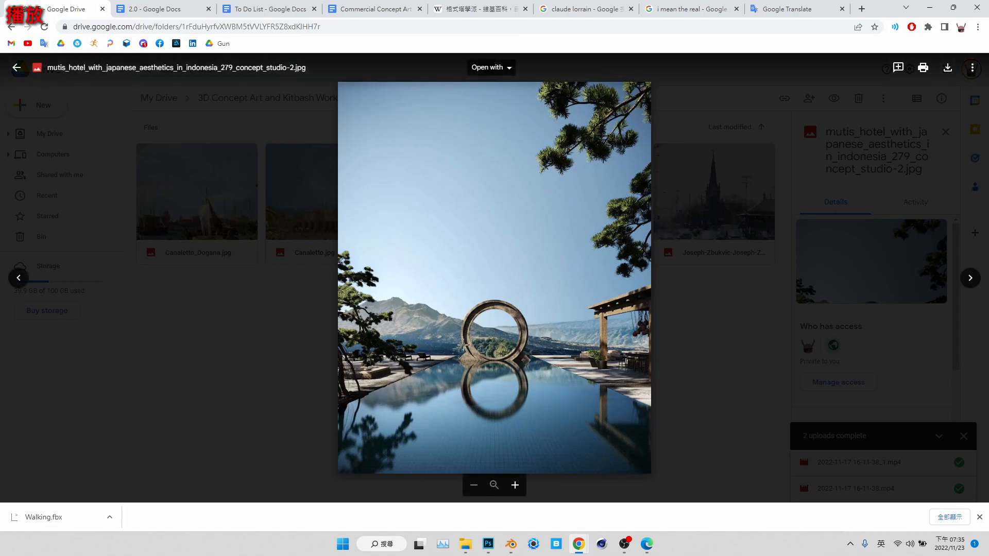
click(511, 543)
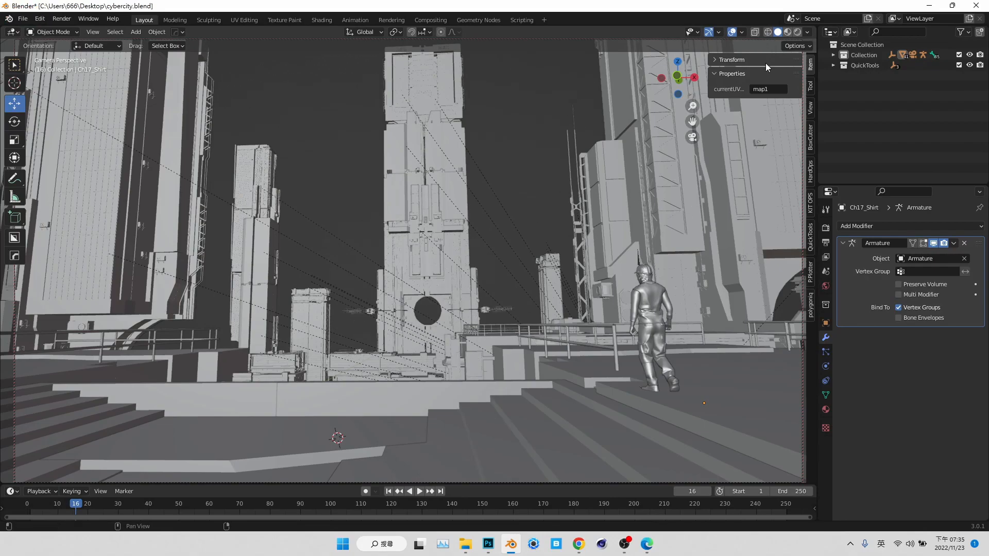
click(833, 65)
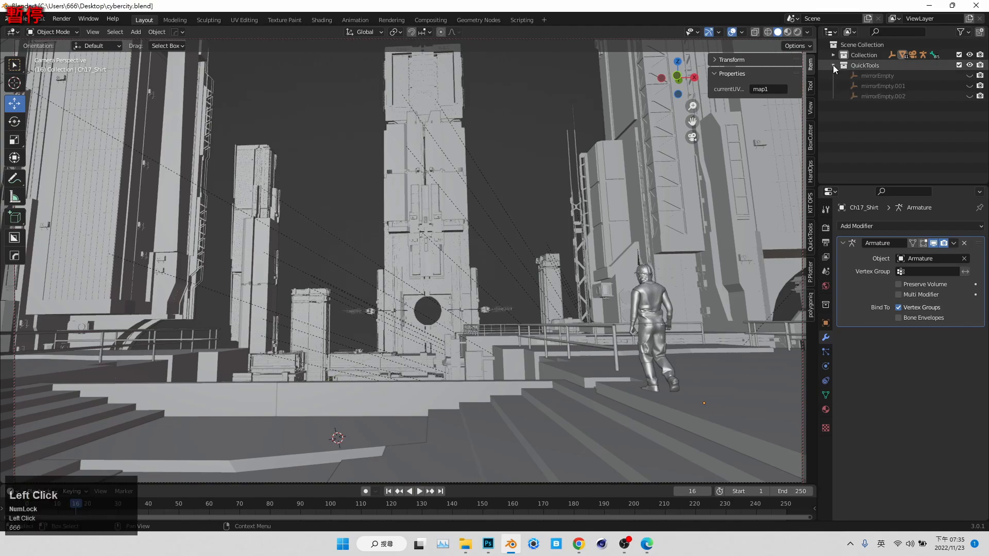
click(833, 54)
click(833, 55)
click(834, 65)
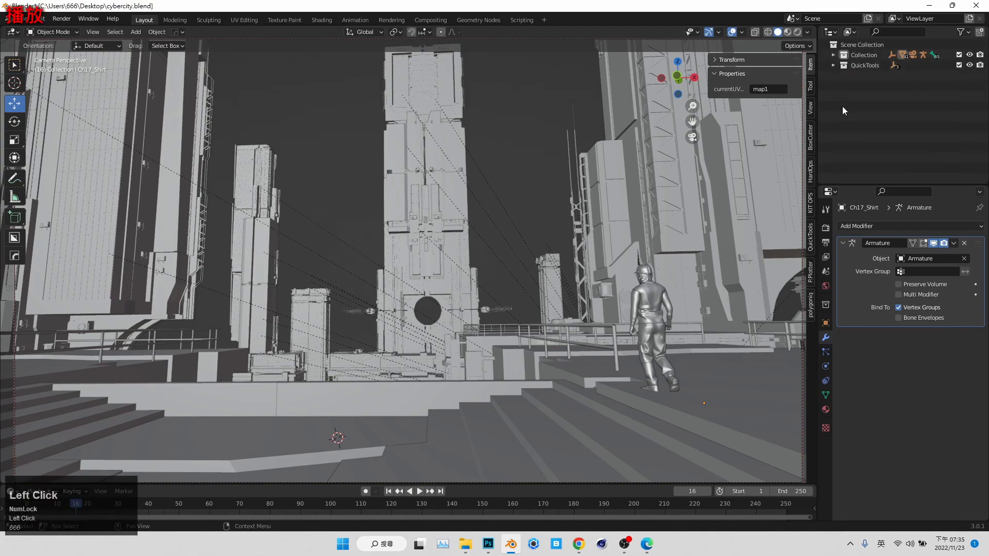
Show the city scene in Rendered viewport shading and look over the enlarged harbour painting in Photoshop.
click(797, 32)
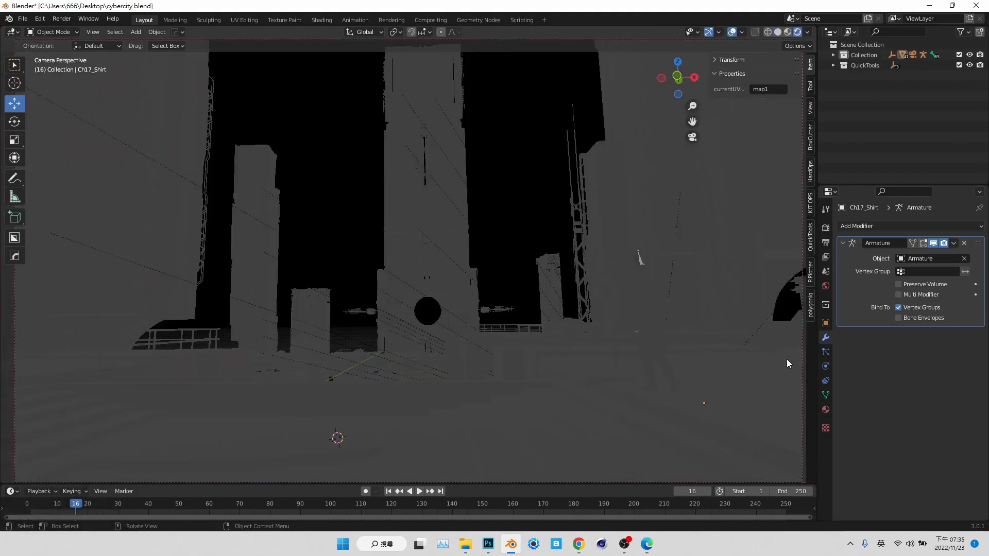
click(492, 544)
drag(413, 316, 443, 319)
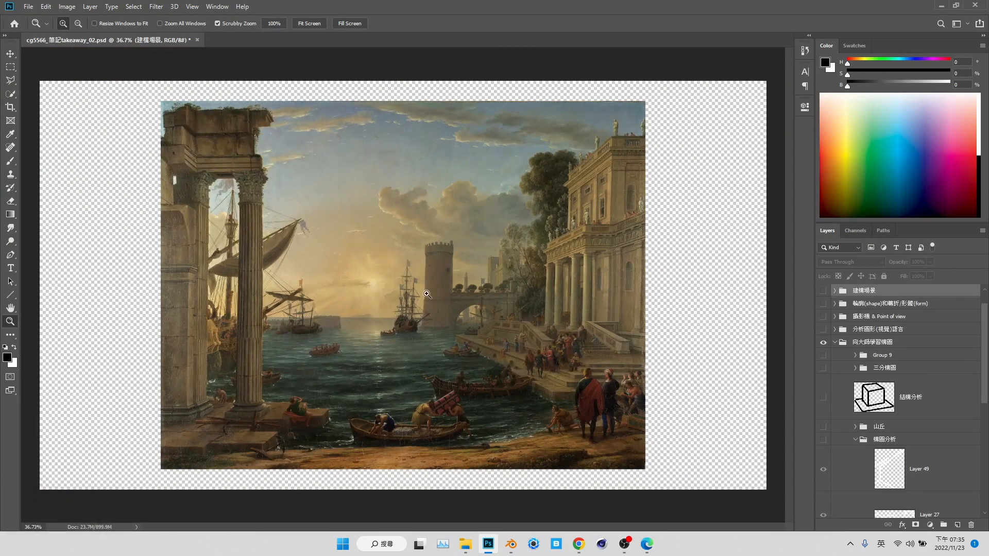
click(941, 5)
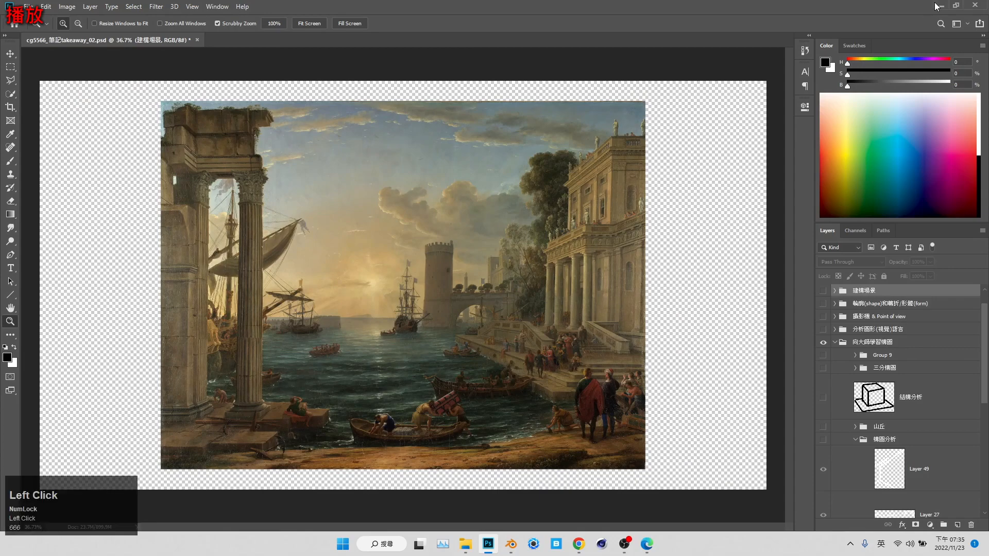
key(Num_Lock)
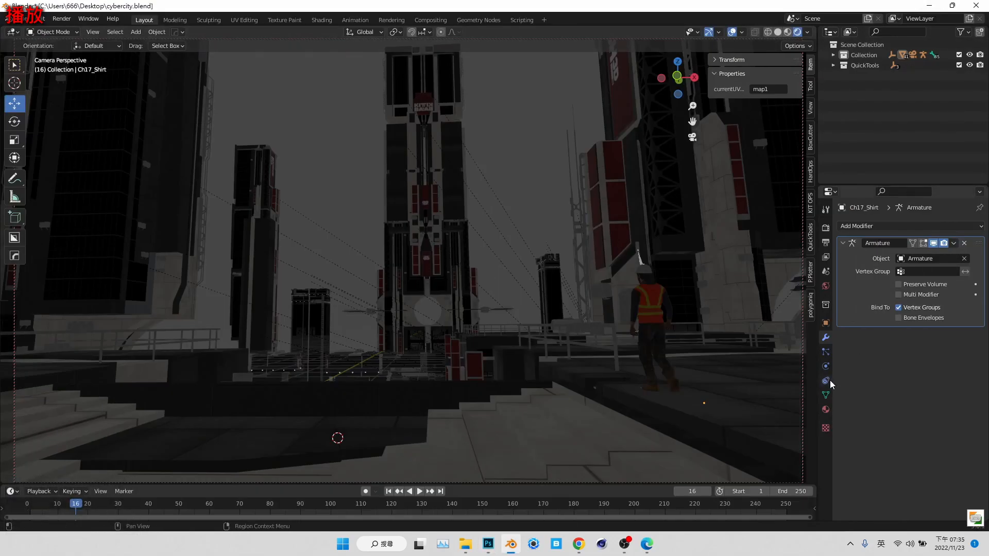
Assign a Sky Texture to the World background color.
click(826, 410)
click(826, 286)
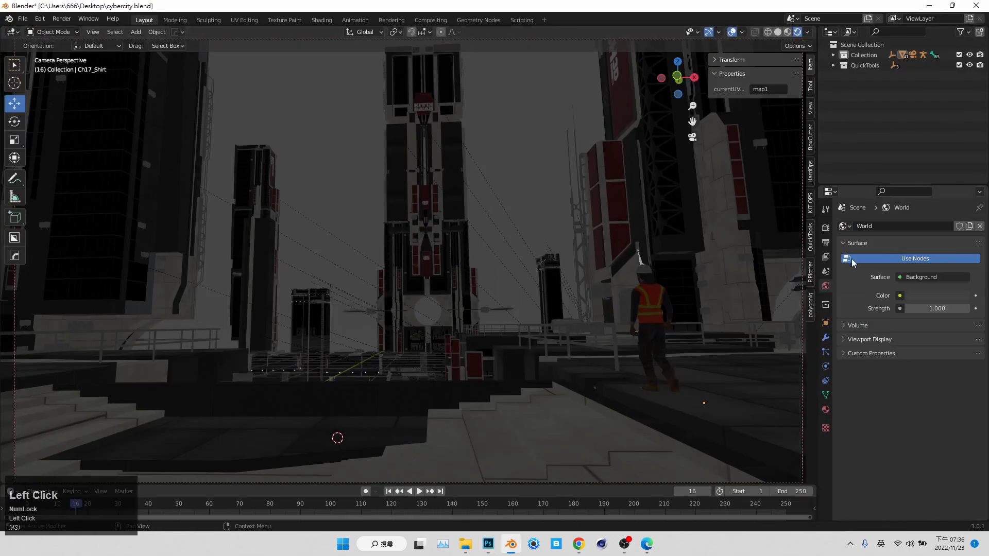
click(901, 296)
click(704, 410)
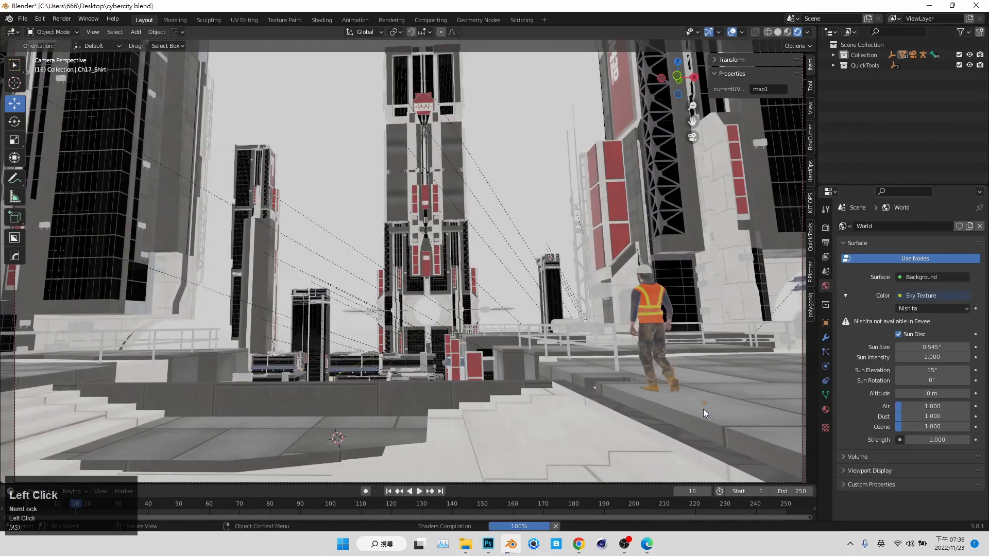
Set the render engine to Cycles with GPU Compute as the device.
click(826, 228)
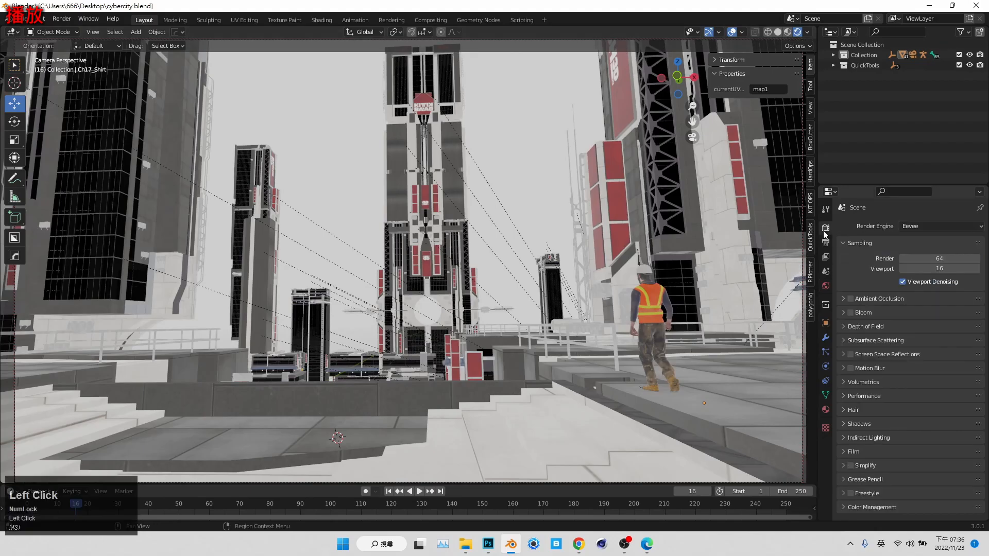
click(920, 225)
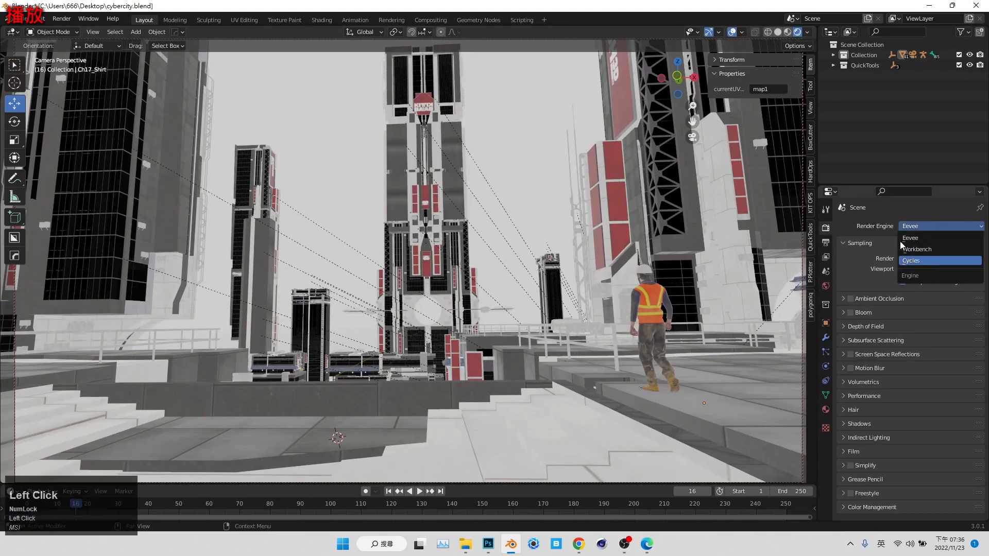
click(917, 262)
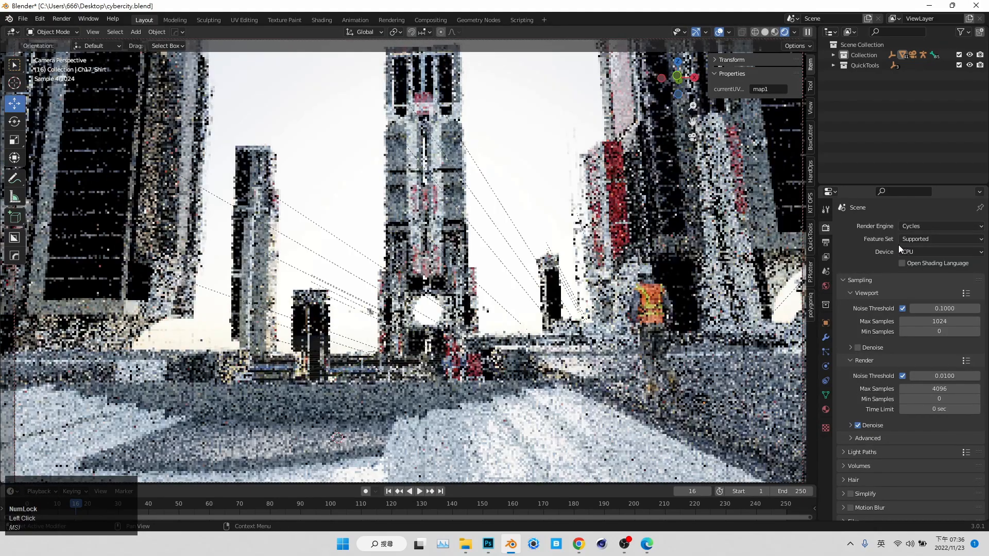
click(920, 251)
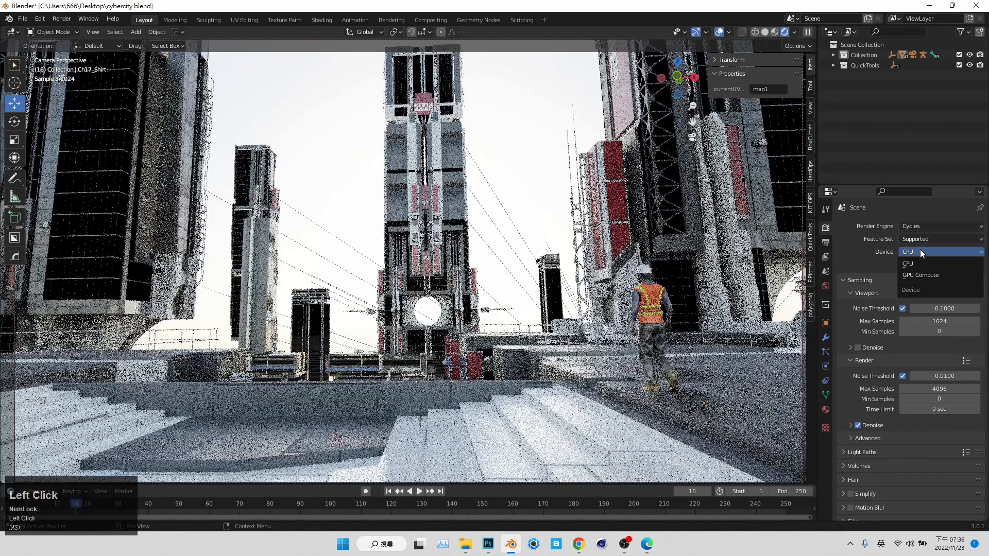
click(923, 274)
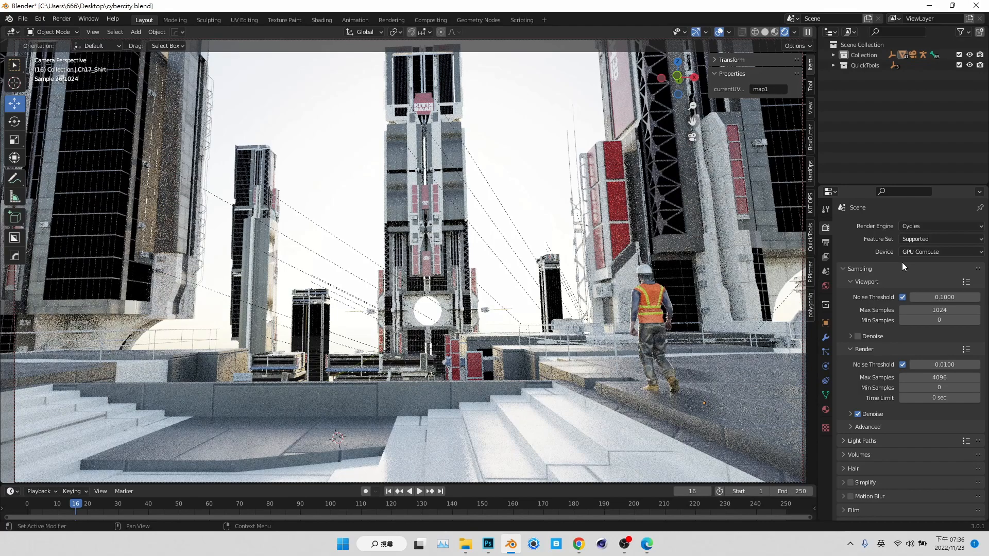
Try moving the central tower's front facade part sideways, undo that move, and nudge the part slightly.
click(447, 206)
drag(459, 227, 624, 227)
key(ctrl+z)
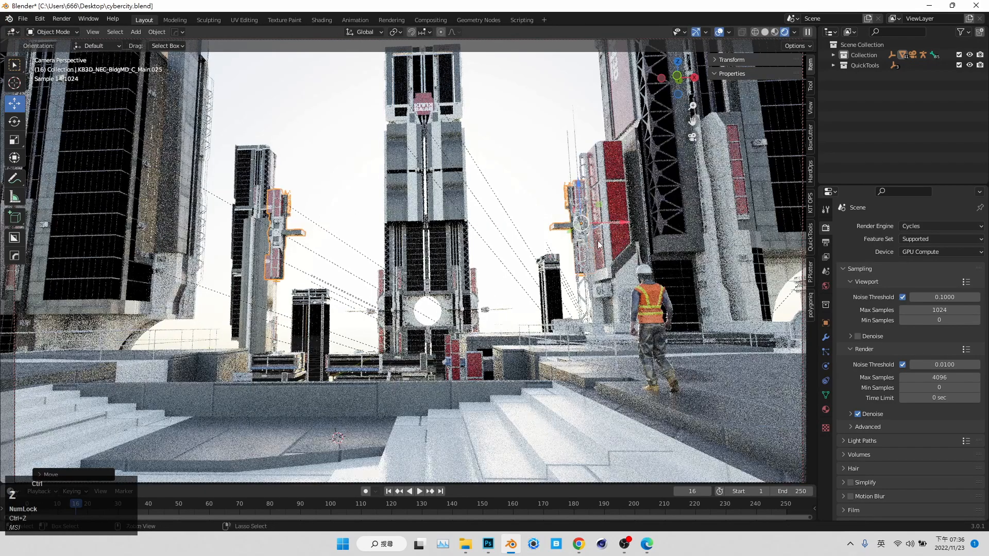
drag(459, 228, 456, 231)
click(495, 139)
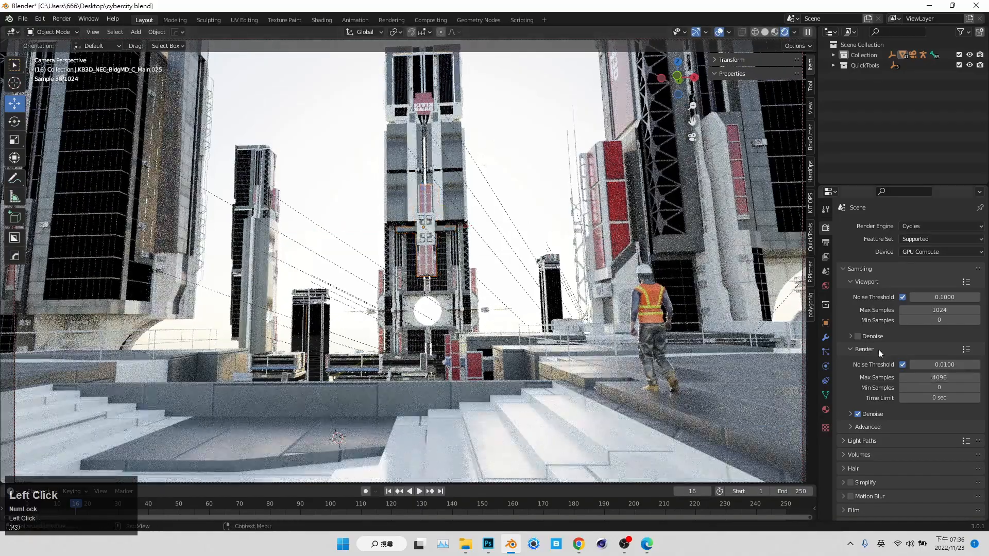
Set the viewport's maximum samples to 5.
click(917, 309)
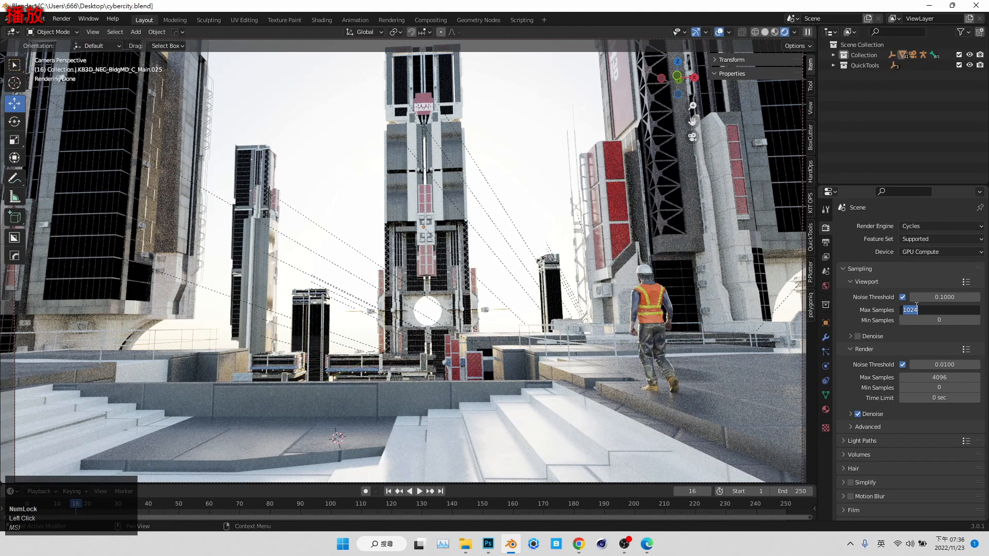
text(5)
key(Return)
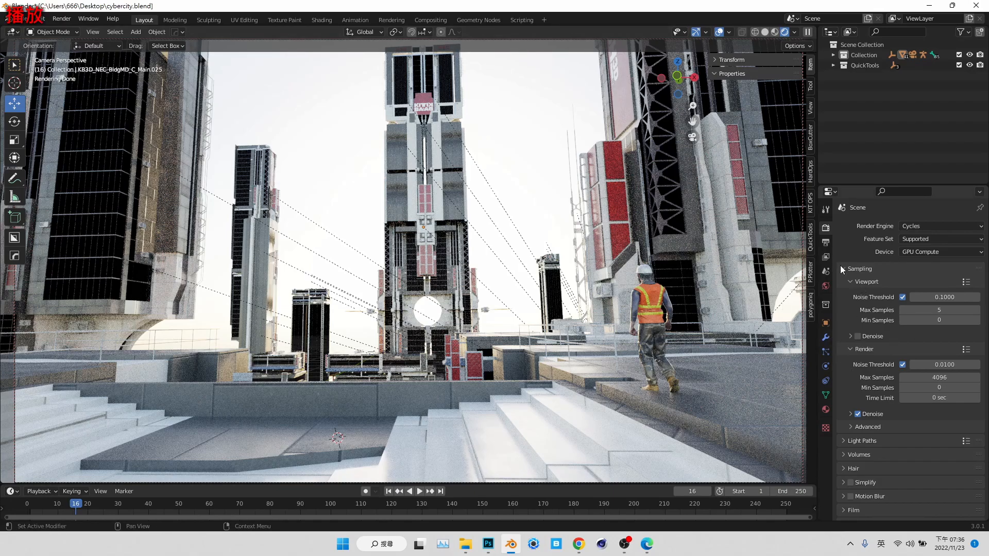
Change the World sky texture's type to Hosek / Wilkie.
click(827, 286)
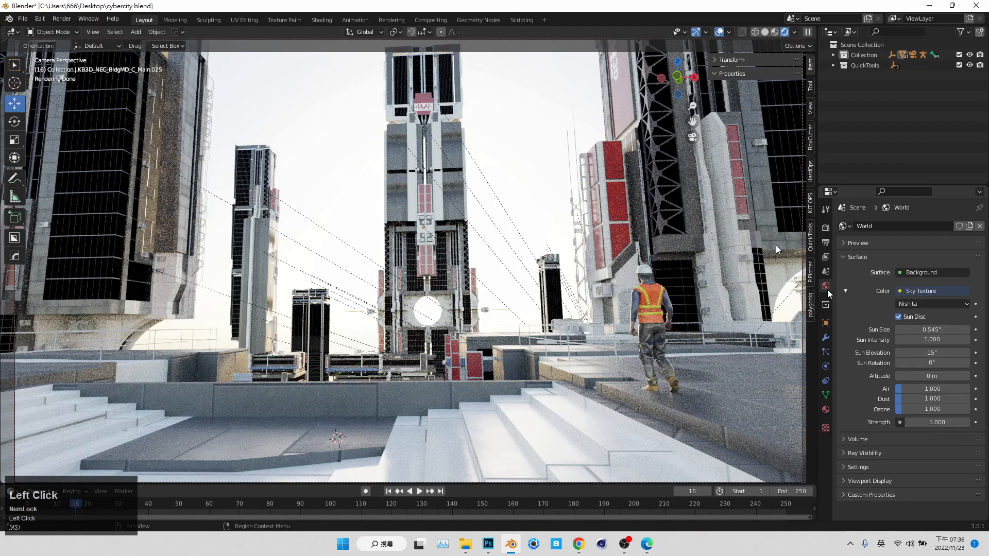
click(916, 291)
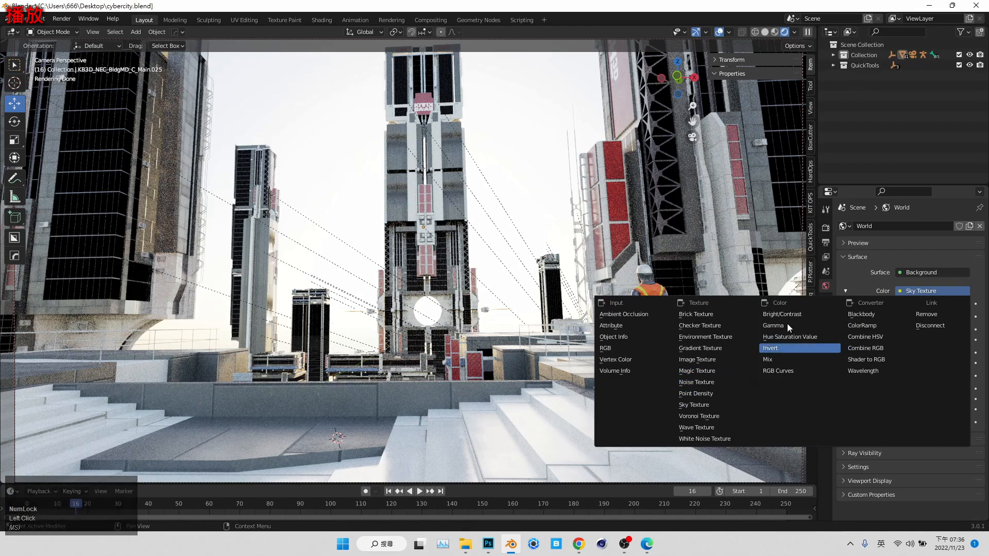
click(928, 305)
click(915, 322)
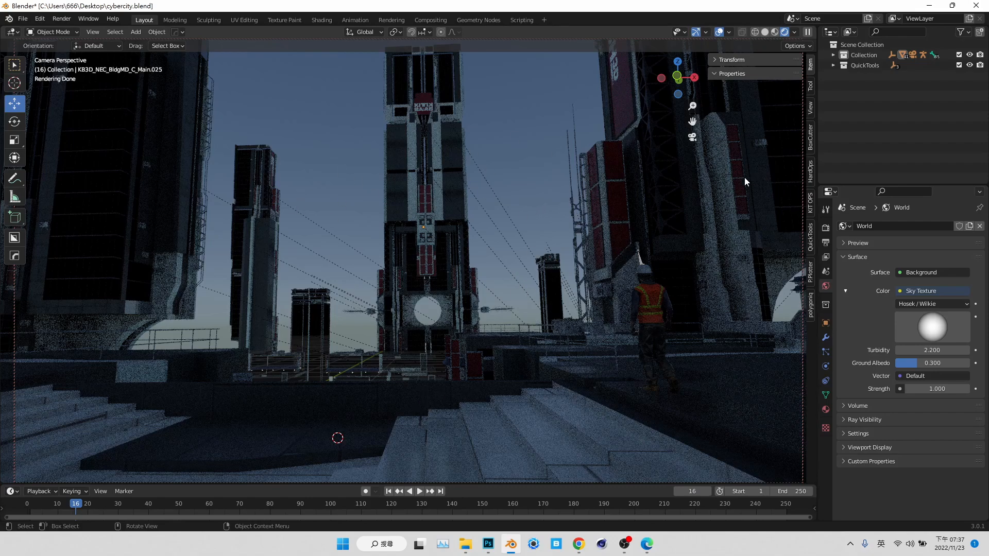
Add a Sun light to the Scene Collection and move it up and across to the central tower, above its round opening.
click(868, 127)
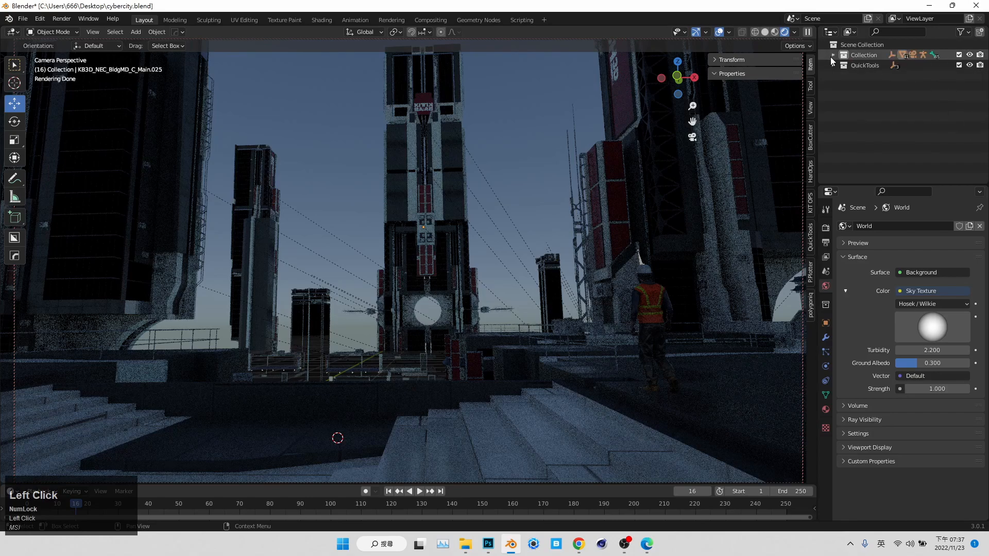
click(855, 45)
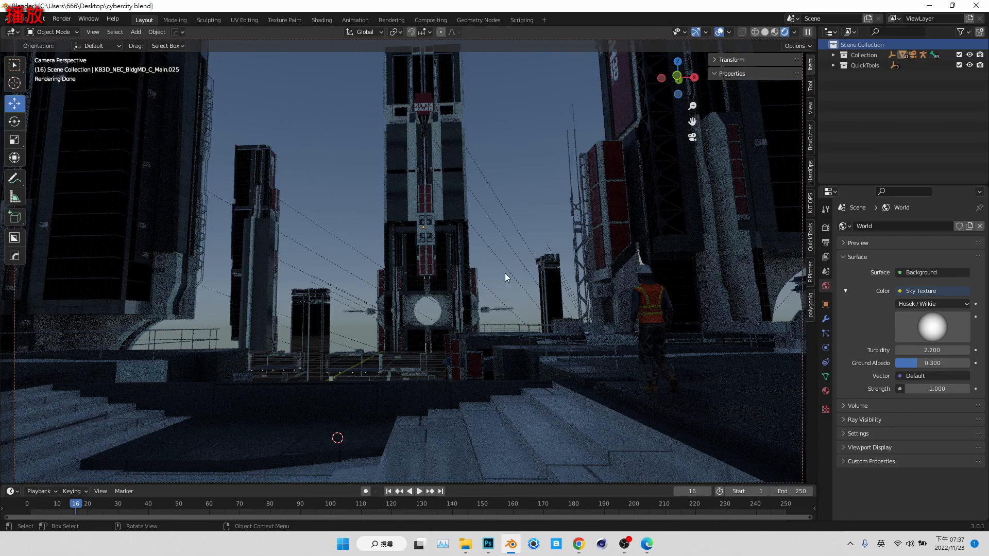
key(shift+a)
mouse_move(447, 379)
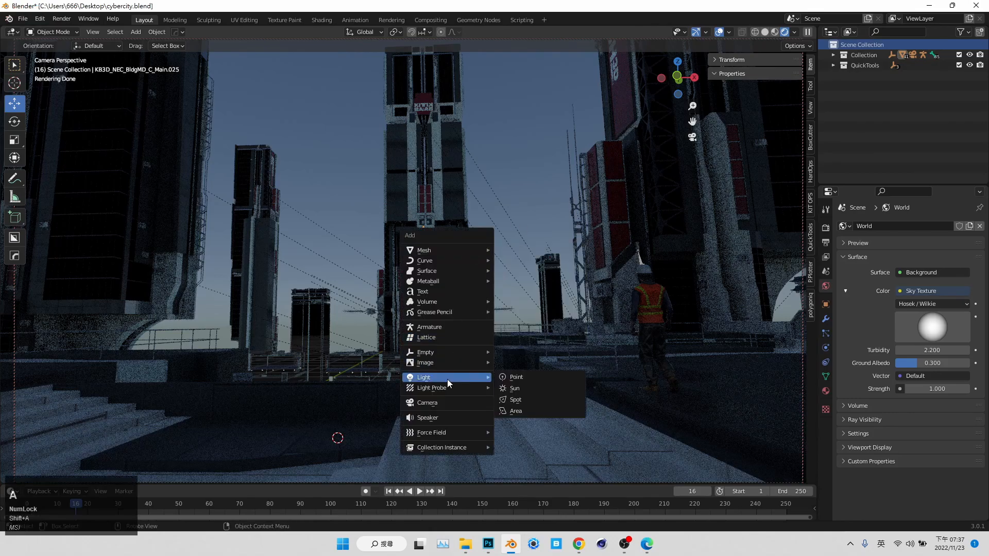
click(534, 391)
drag(336, 396, 411, 248)
drag(448, 284, 465, 284)
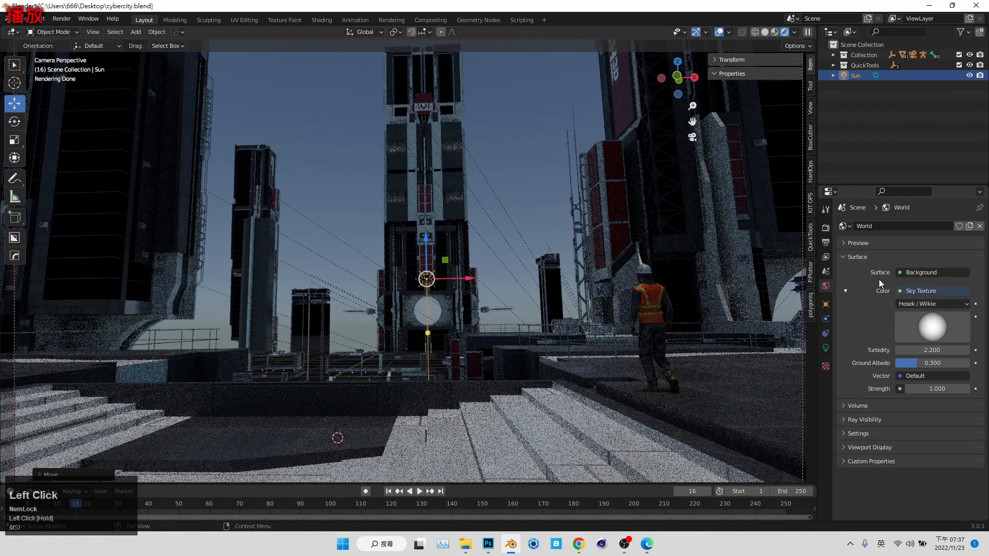
Set the Sun light's strength to 5 and tint its color warm orange with hue 0.092 and saturation 0.598.
click(876, 76)
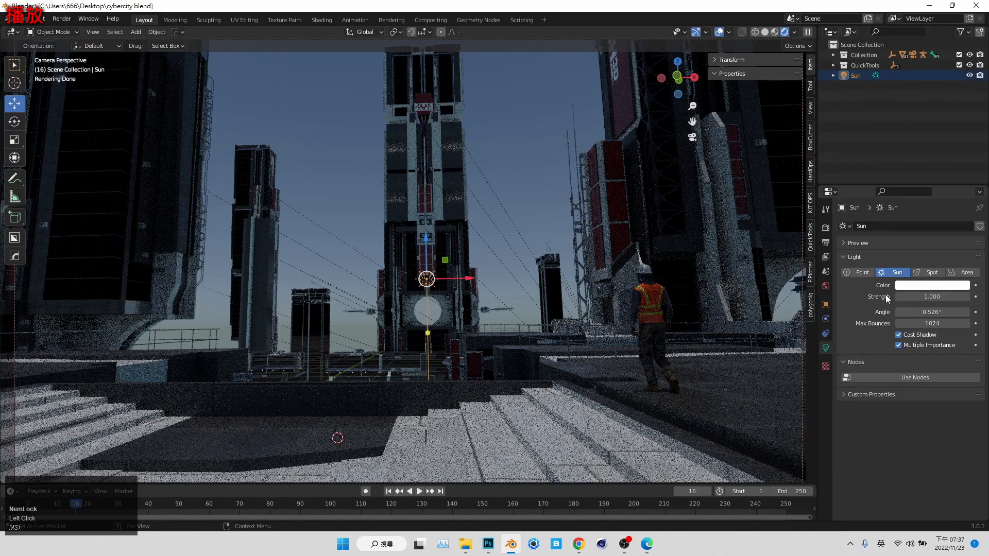
click(922, 297)
text(5)
key(Return)
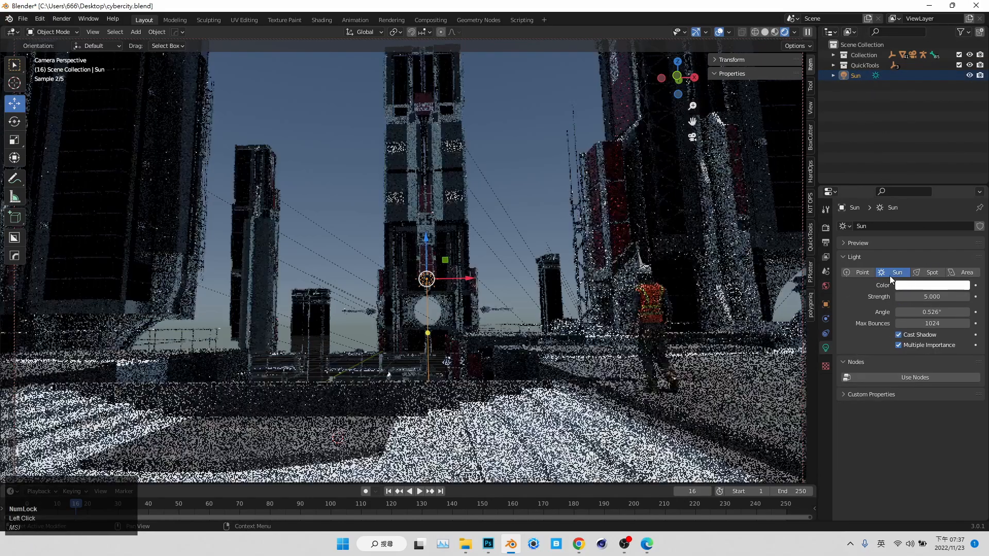
click(890, 282)
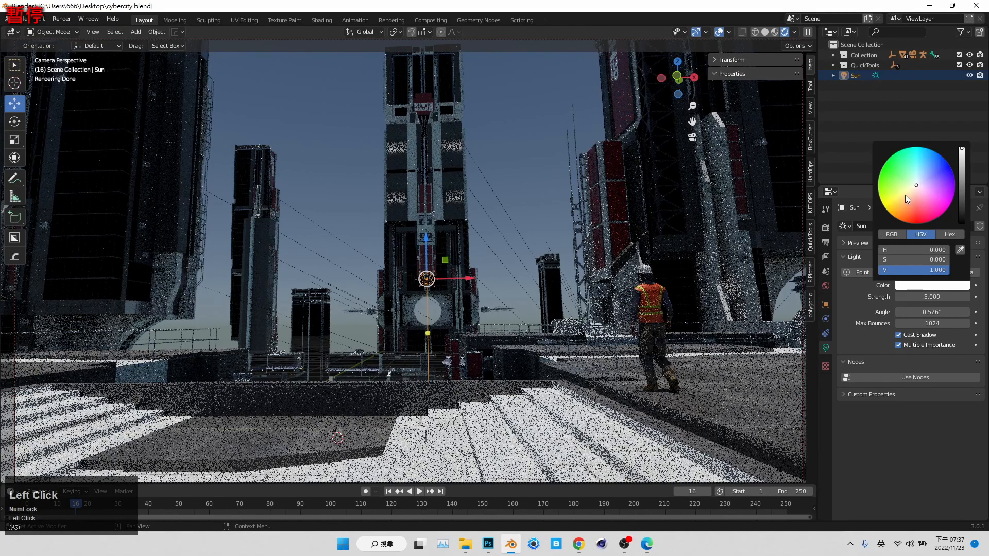
drag(905, 195, 909, 196)
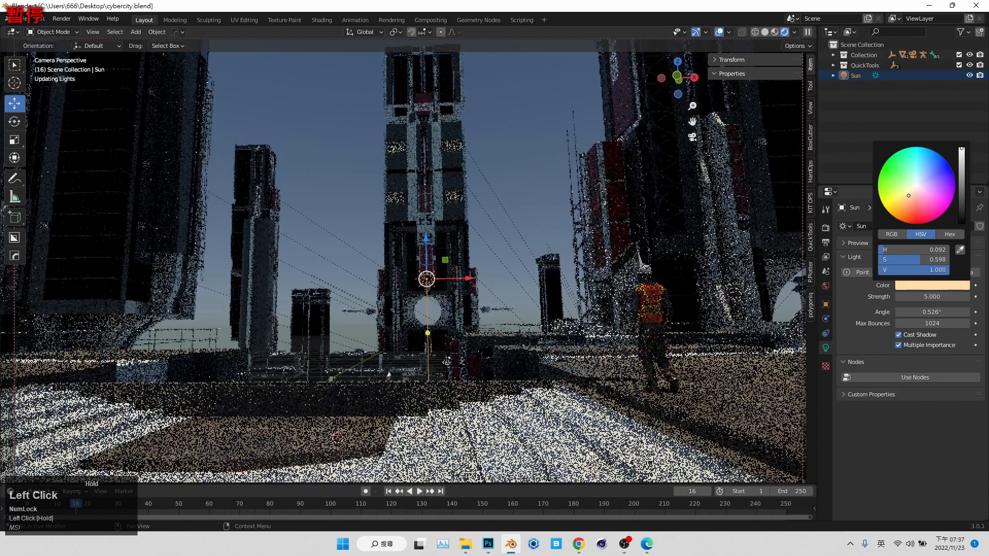
Set the Sun light's color to hue 0.101 and saturation 0.569, and tilt its beam to a lower angle over the steps.
drag(908, 195, 908, 195)
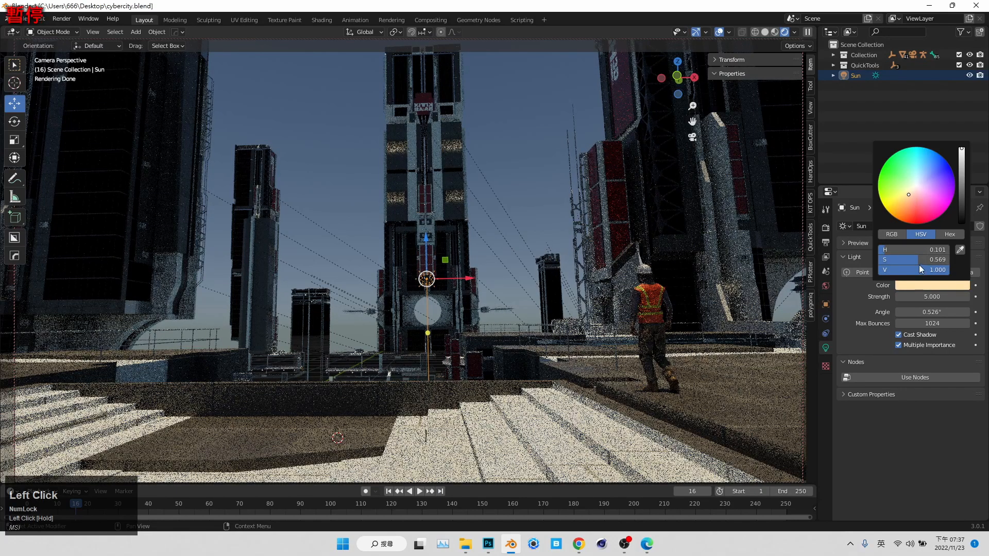
click(930, 285)
click(16, 121)
drag(428, 261, 420, 278)
Try several rotations of the Sun light around its vertical and horizontal axes, undoing each one.
key(KP_0)
scroll(423, 281, down, 5)
middle_drag(429, 288, 518, 290)
drag(517, 290, 516, 292)
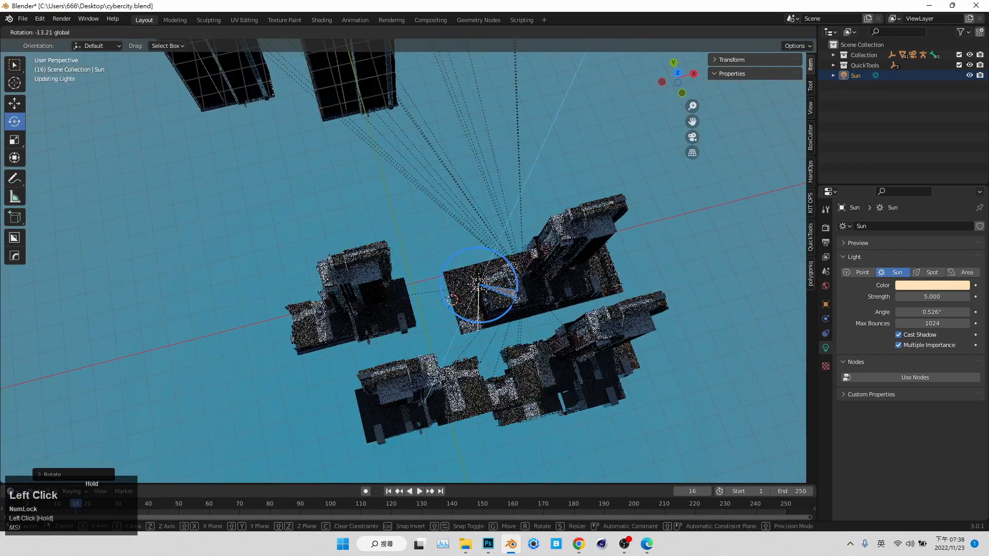
click(695, 142)
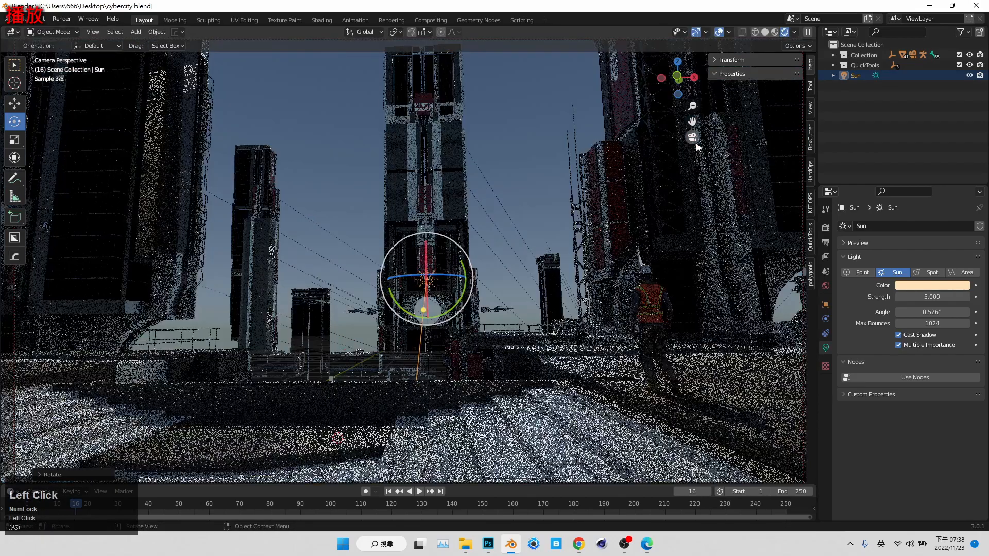
drag(420, 249, 435, 274)
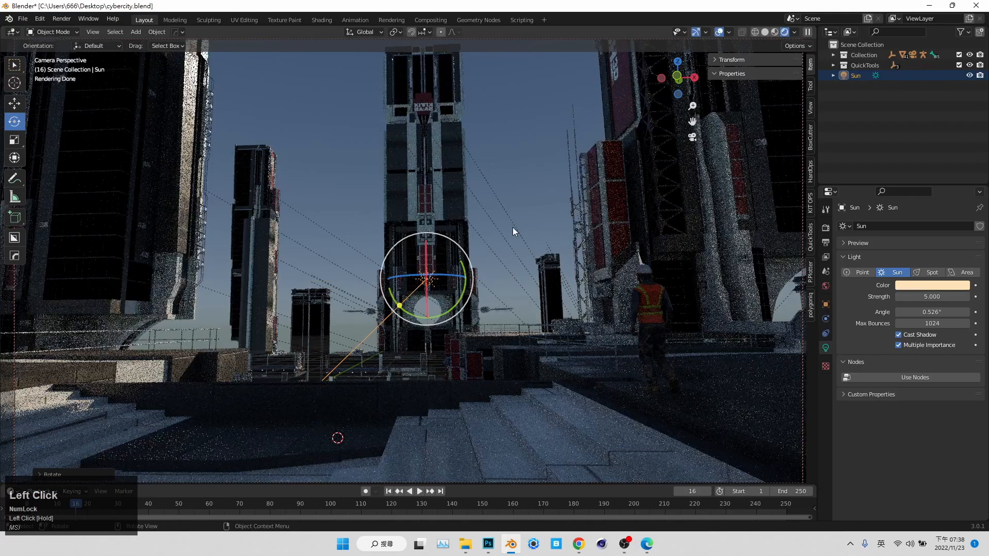
key(ctrl+z)
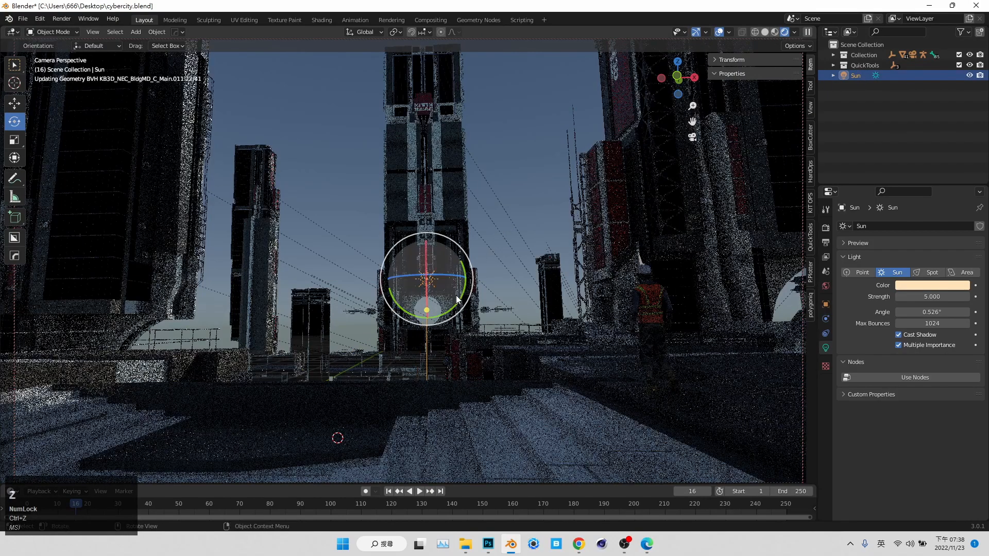
drag(428, 296, 389, 374)
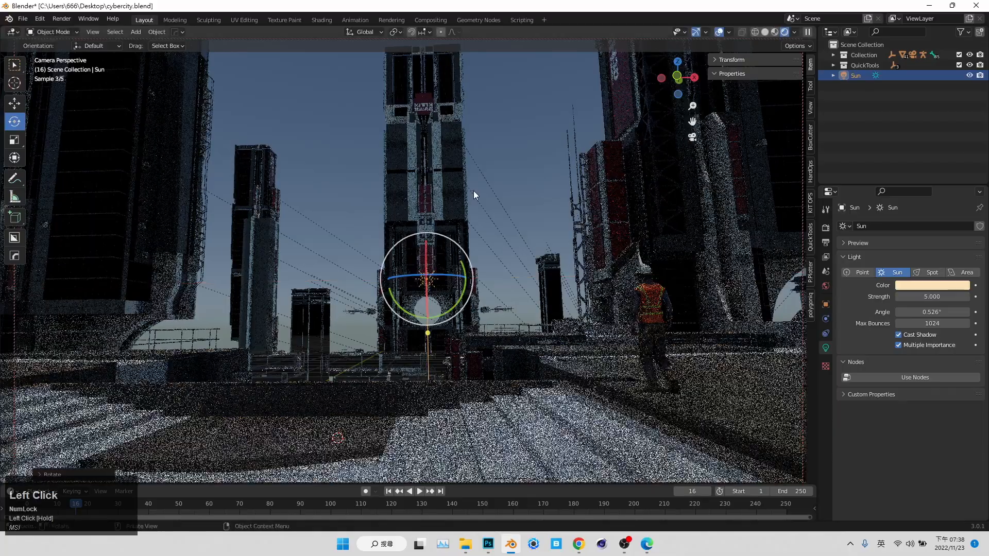
key(ctrl+z)
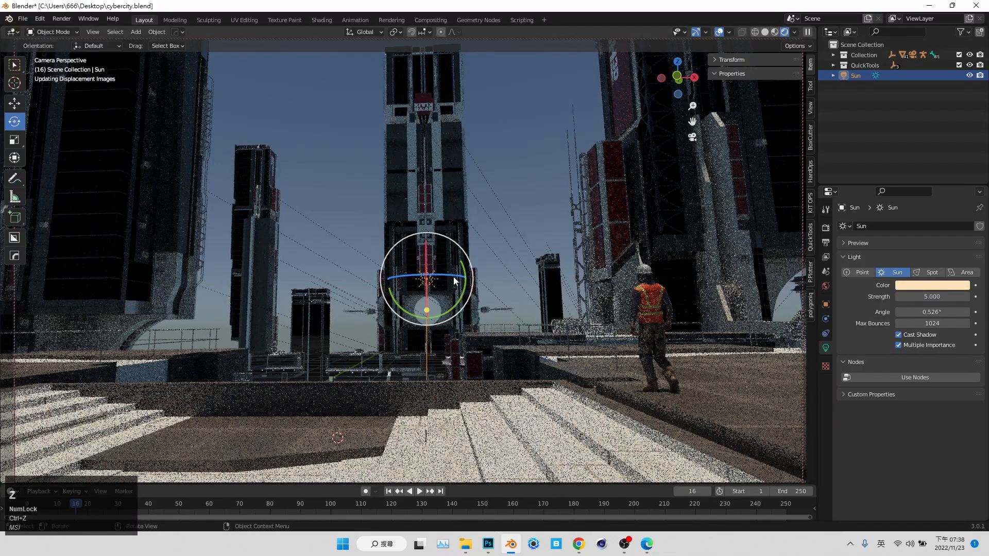
drag(453, 281, 472, 292)
key(z)
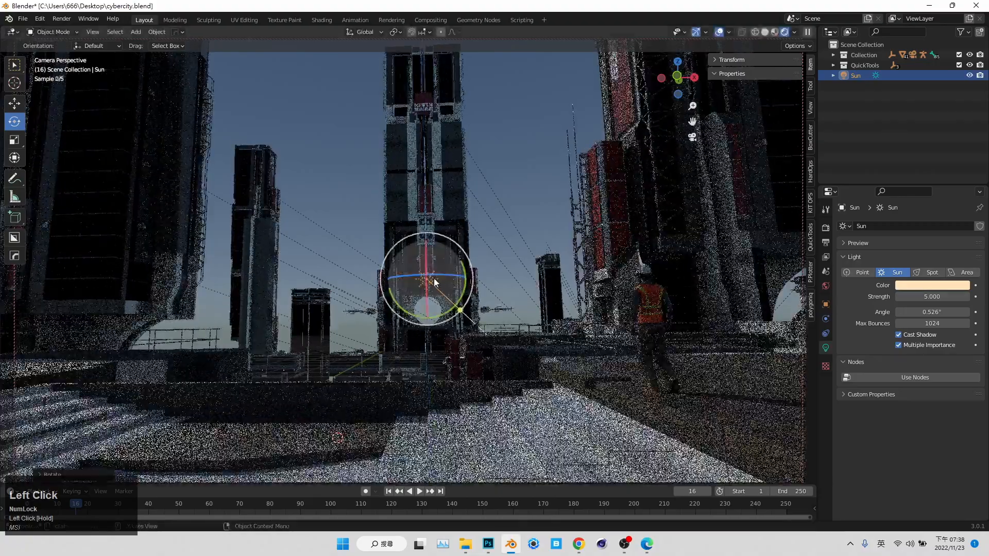
From an overhead view, rotate the Sun light around the vertical axis so its beam crosses the plaza toward the camera's left side.
click(693, 138)
middle_drag(446, 266, 518, 284)
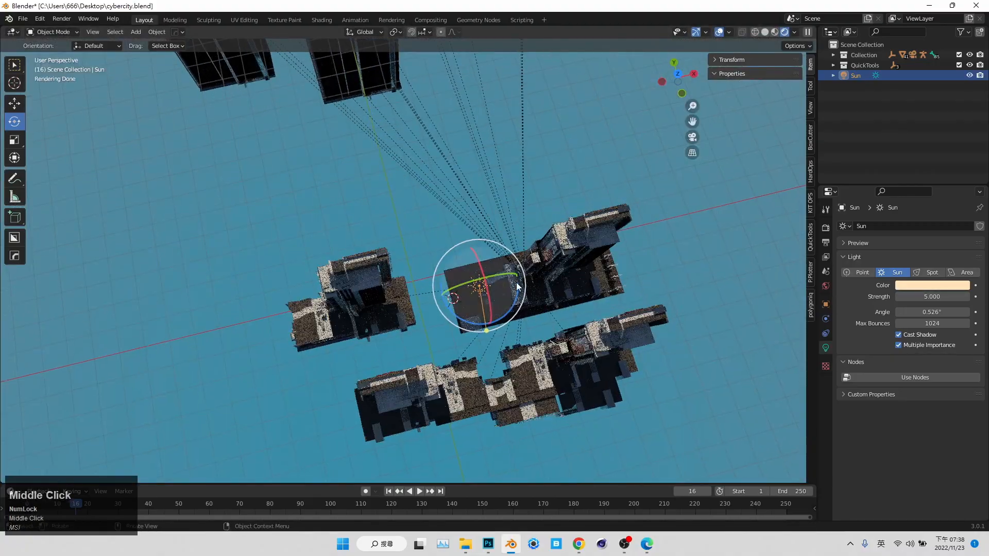
drag(517, 284, 536, 281)
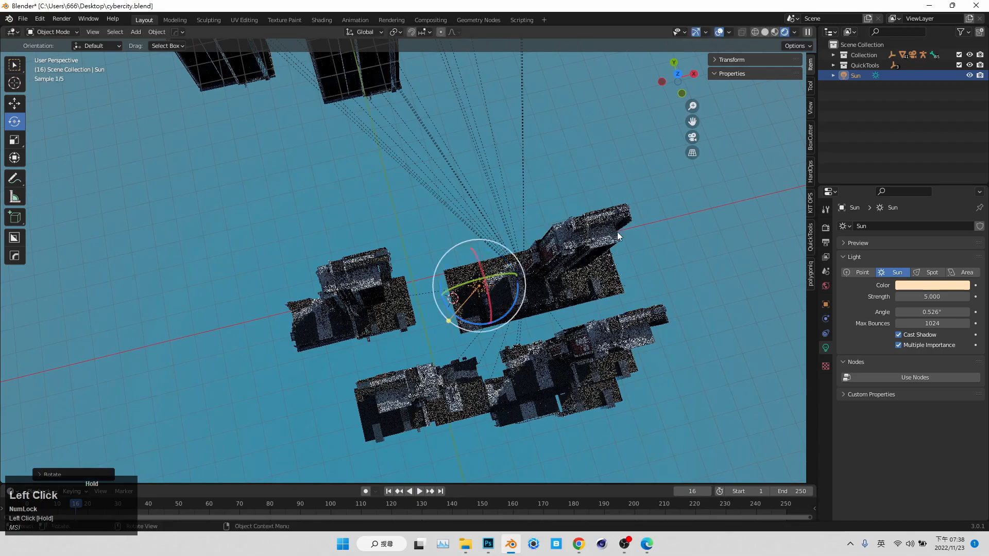
click(692, 138)
click(531, 171)
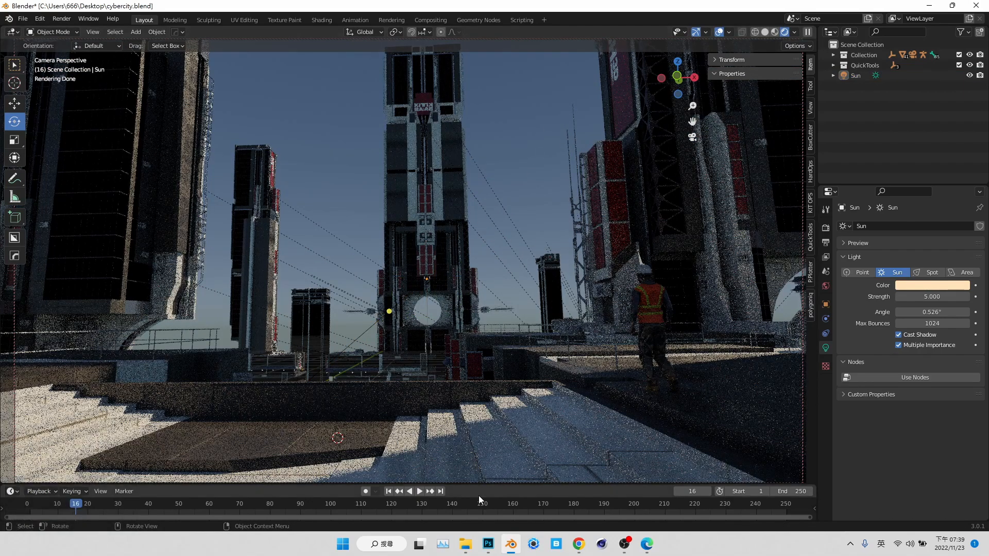
Switch to Photoshop and preview the 構圖分析, 山丘, 三分構圖 and Group 9 composition overlays on the harbour painting.
click(493, 546)
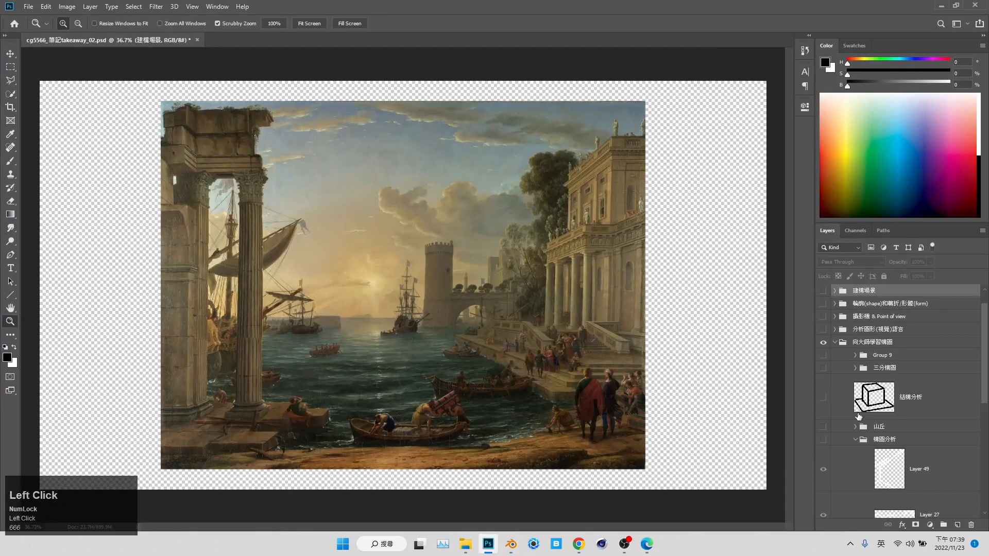
click(823, 440)
click(822, 441)
click(823, 428)
click(824, 427)
click(823, 369)
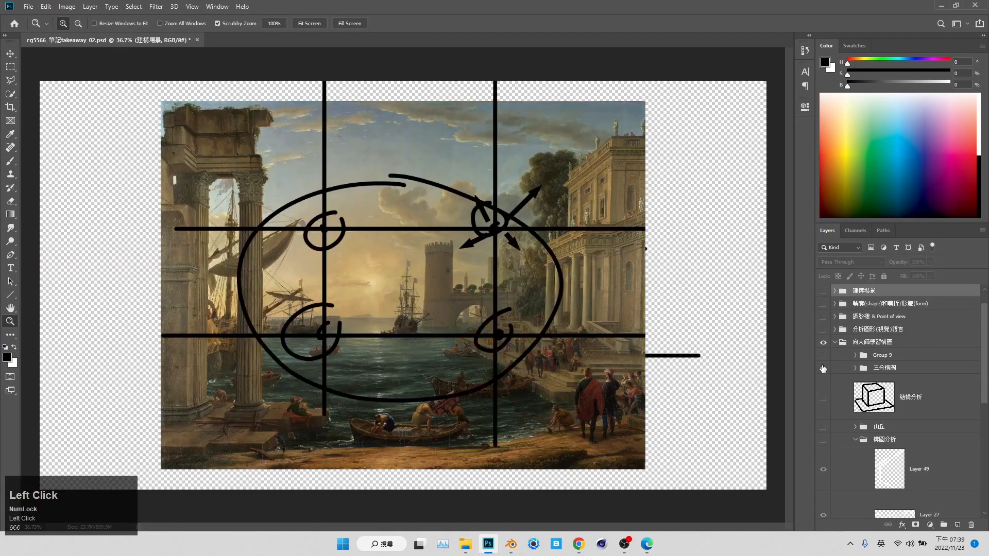
click(823, 368)
click(824, 356)
click(823, 355)
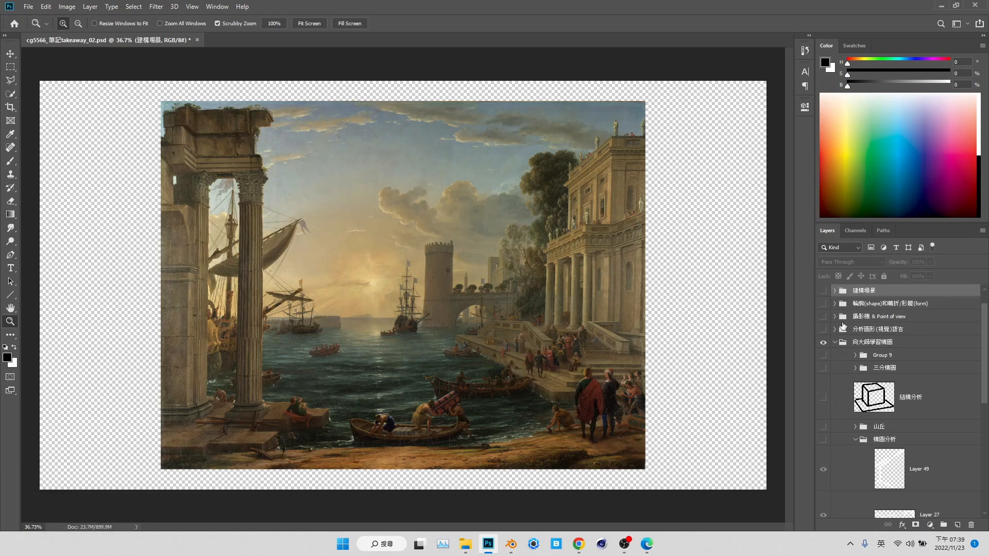
Collapse the 向大師學習構圖 group, add a new layer group above 建構場景, and return to Blender.
click(835, 342)
click(943, 525)
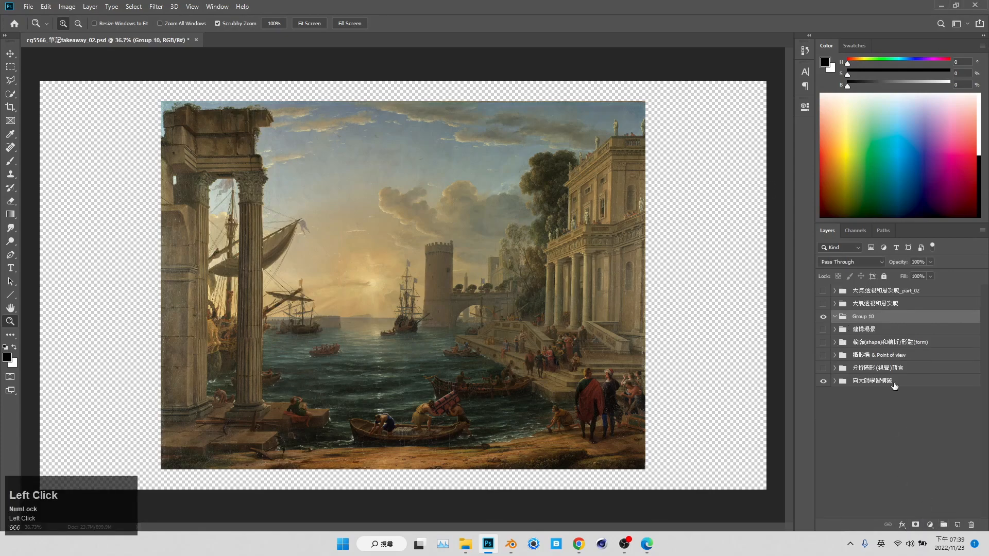
click(940, 6)
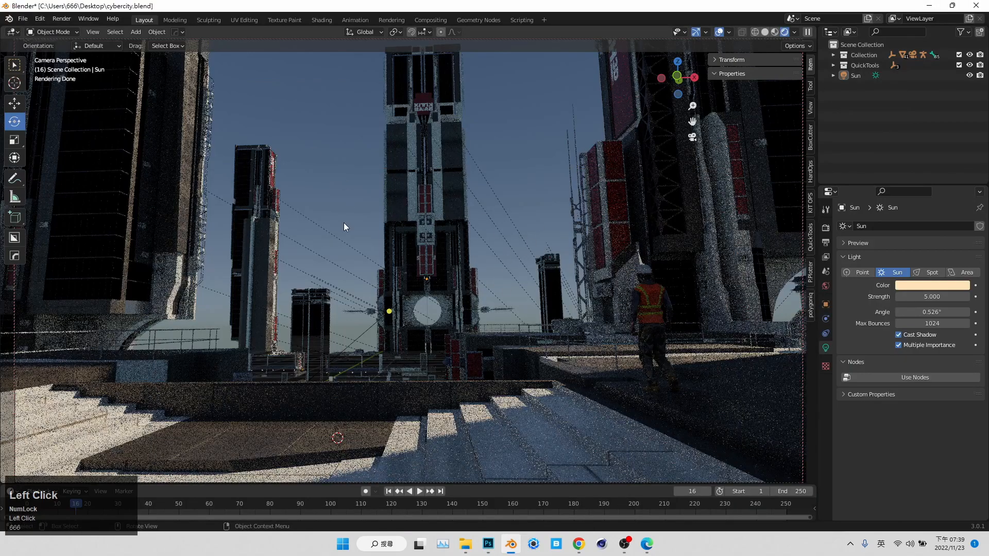
Select the central tower's parts and try to move them sideways toward the left tower.
click(459, 131)
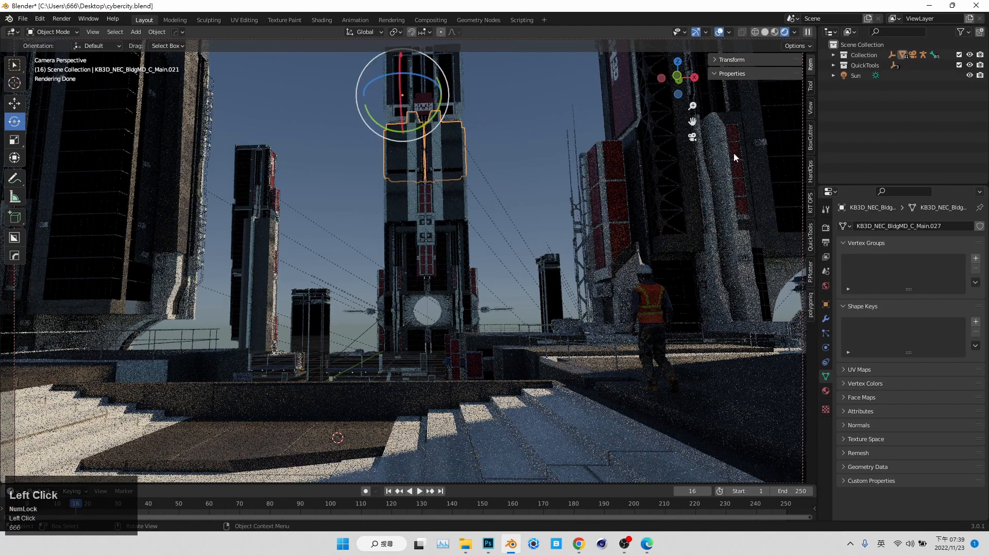
drag(368, 74, 487, 316)
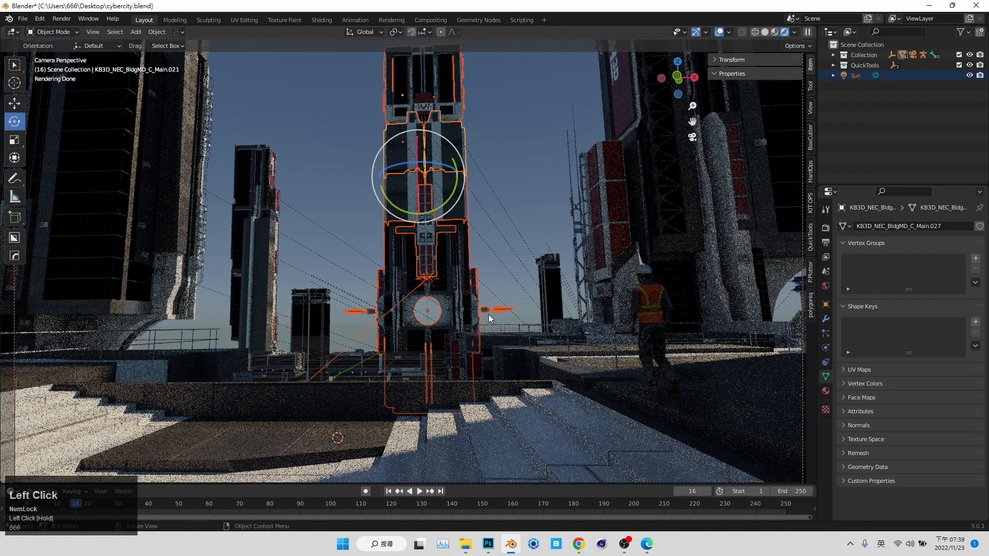
shift+drag(403, 372, 404, 373)
click(14, 104)
drag(443, 224, 366, 233)
key(ctrl+z)
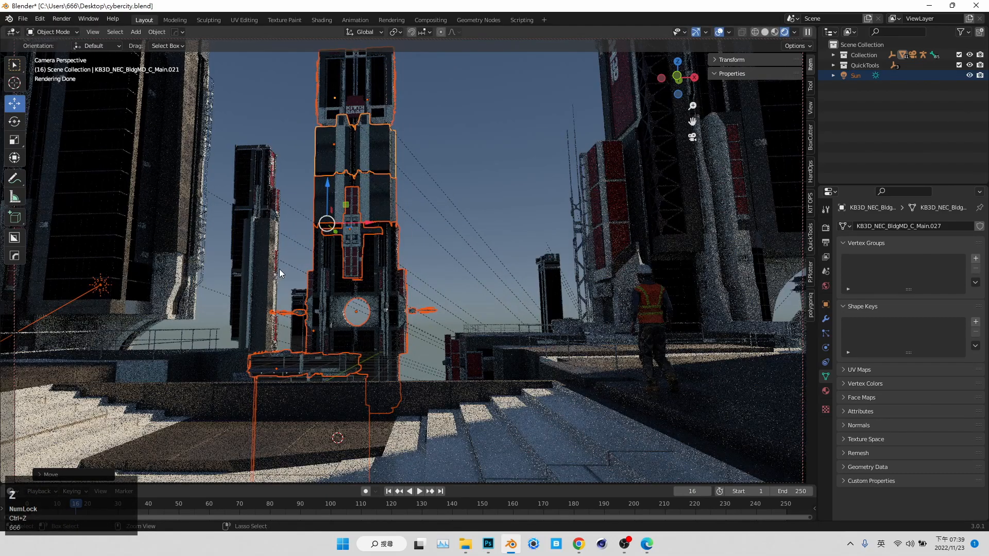
Remove the Sun from the selection and try to move only the central tower sideways.
ctrl+click(855, 75)
ctrl+click(856, 77)
drag(405, 220, 291, 222)
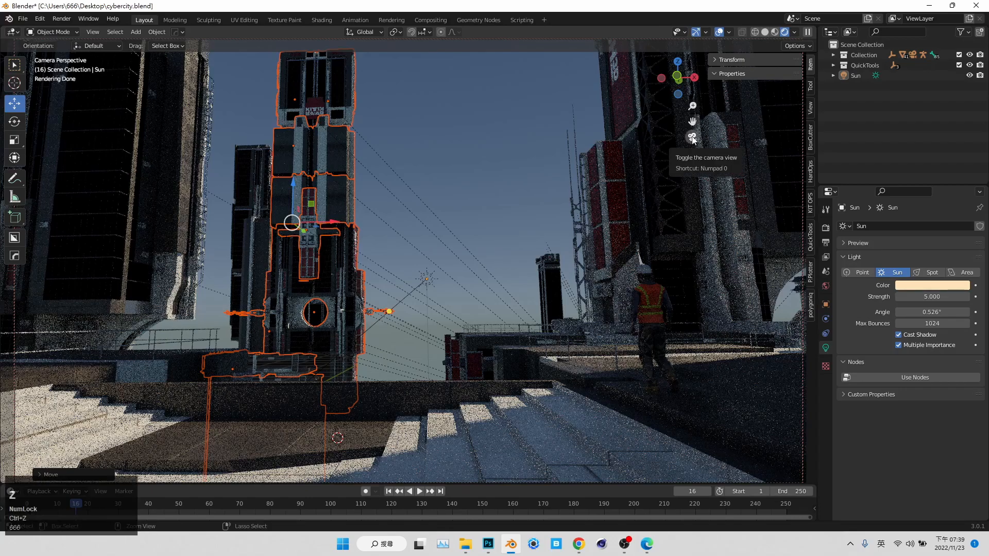
key(ctrl+z)
click(510, 129)
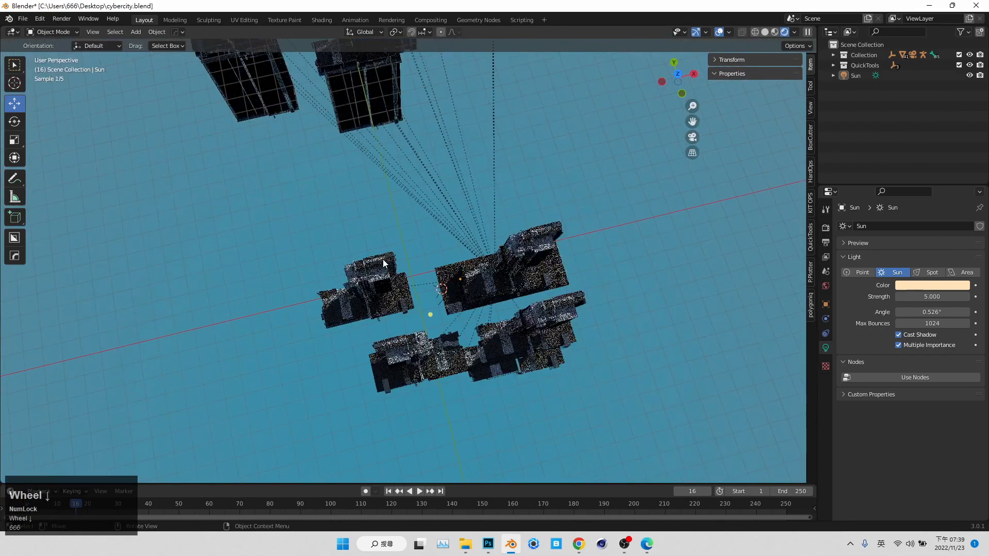
From an overhead view, select the central tower's parts, include its top section, and move the tower farther back from the camera.
scroll(420, 279, down, 5)
mouse_move(407, 243)
middle_down()
mouse_move(463, 230)
mouse_move(479, 253)
middle_up()
drag(410, 217, 455, 272)
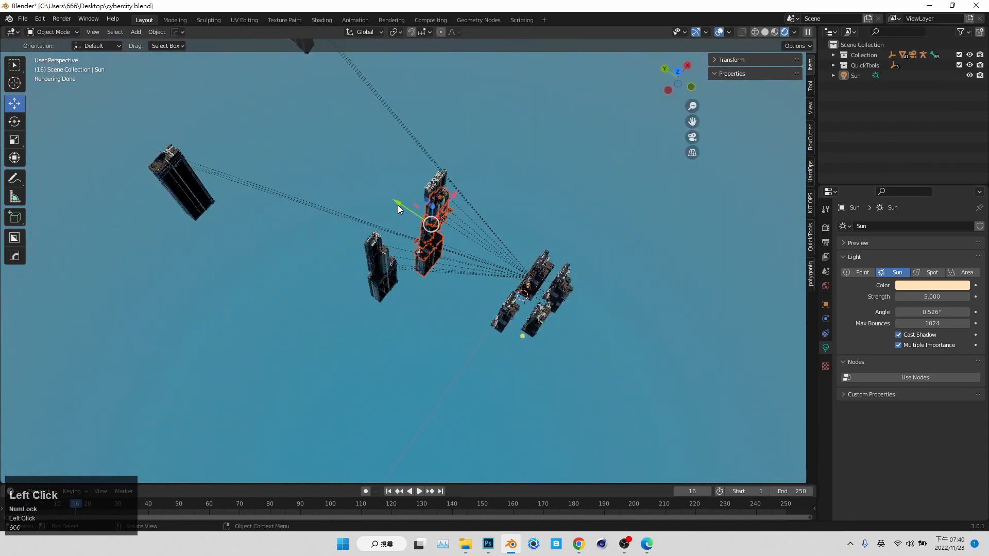
click(692, 137)
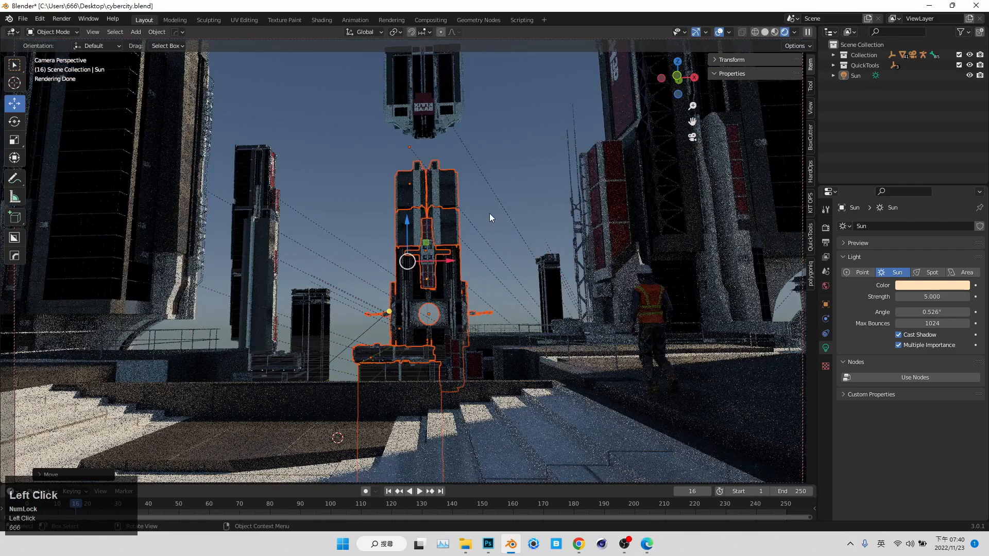
shift+click(459, 123)
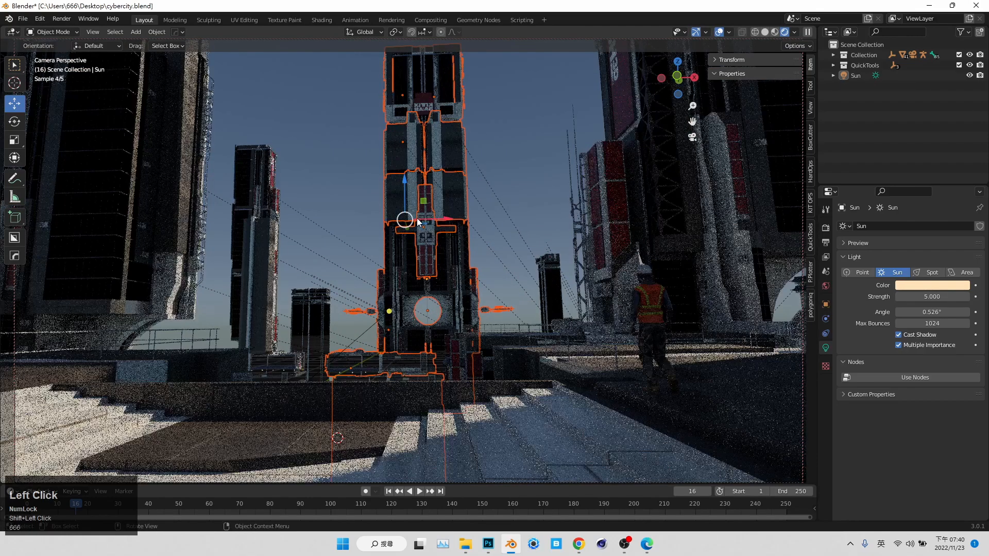
drag(409, 227, 413, 252)
key(ctrl+z)
click(693, 137)
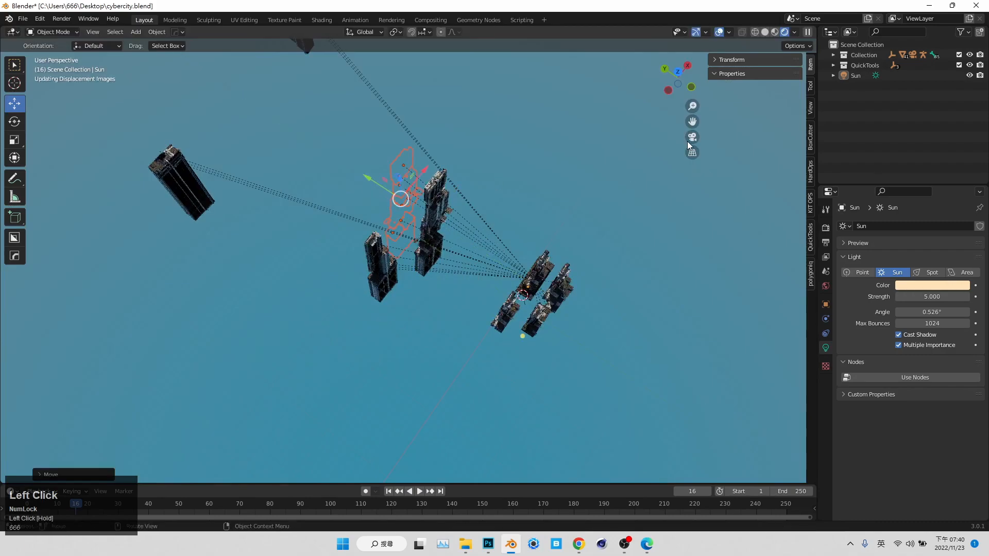
click(690, 139)
click(509, 184)
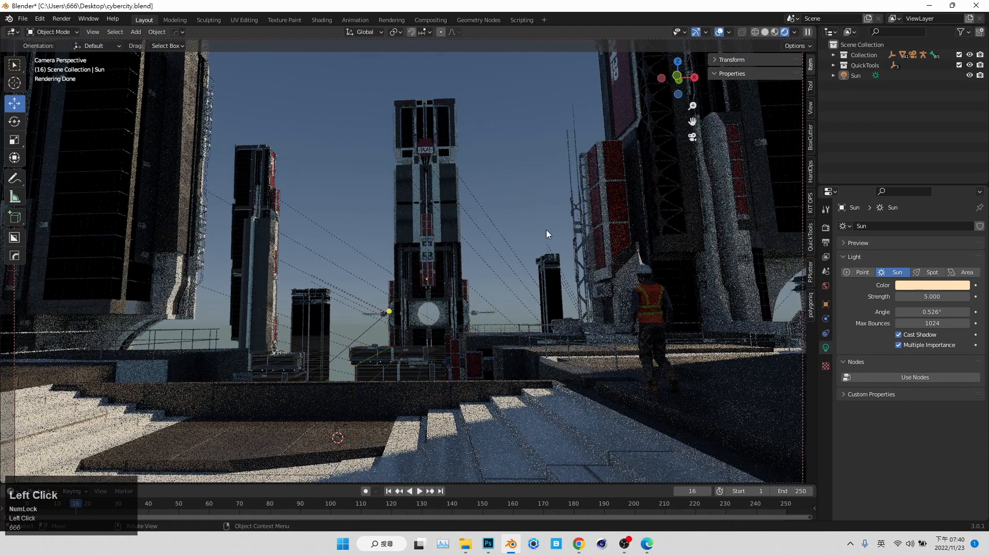
In Edit Mode with X-ray, select the top vertices of the central tower's uppermost section from the front and stretch them upward beyond the frame.
click(452, 134)
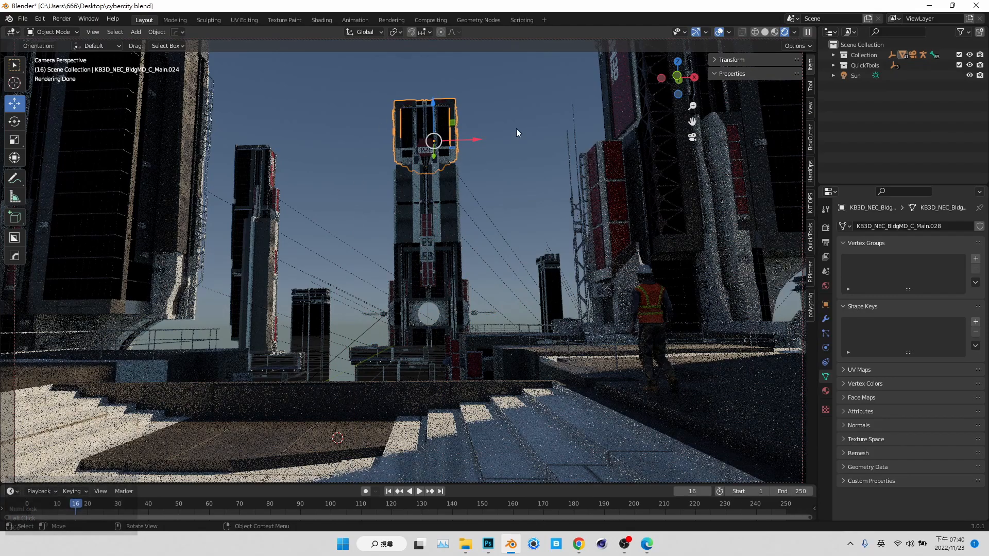
key(Tab)
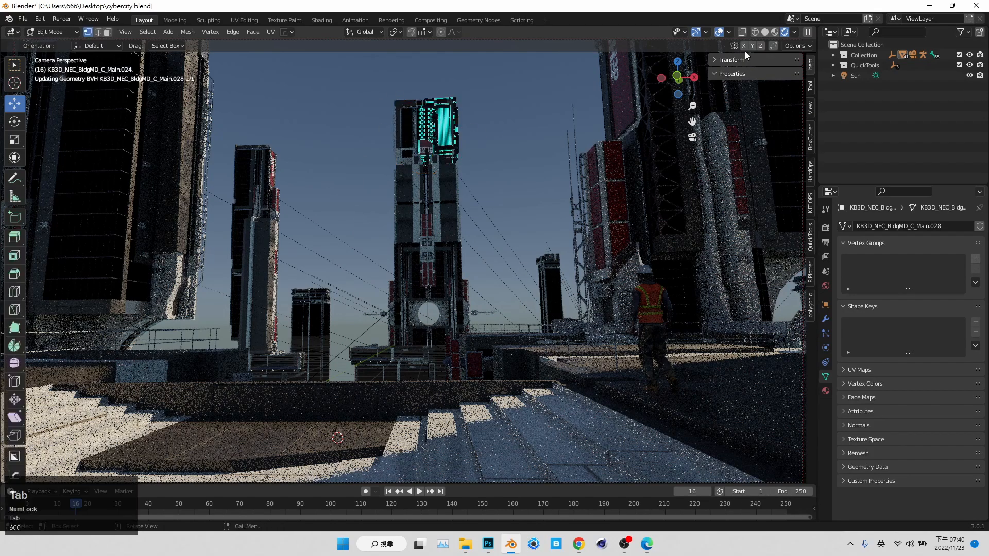
click(739, 33)
drag(341, 63, 497, 117)
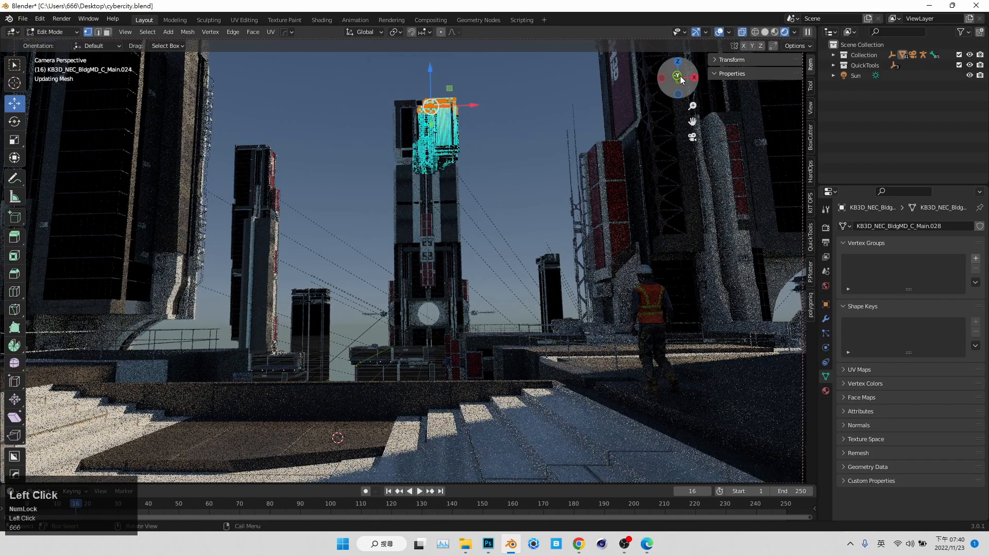
key(KP_1)
drag(367, 105, 535, 147)
drag(442, 97, 442, 41)
key(Tab)
click(694, 139)
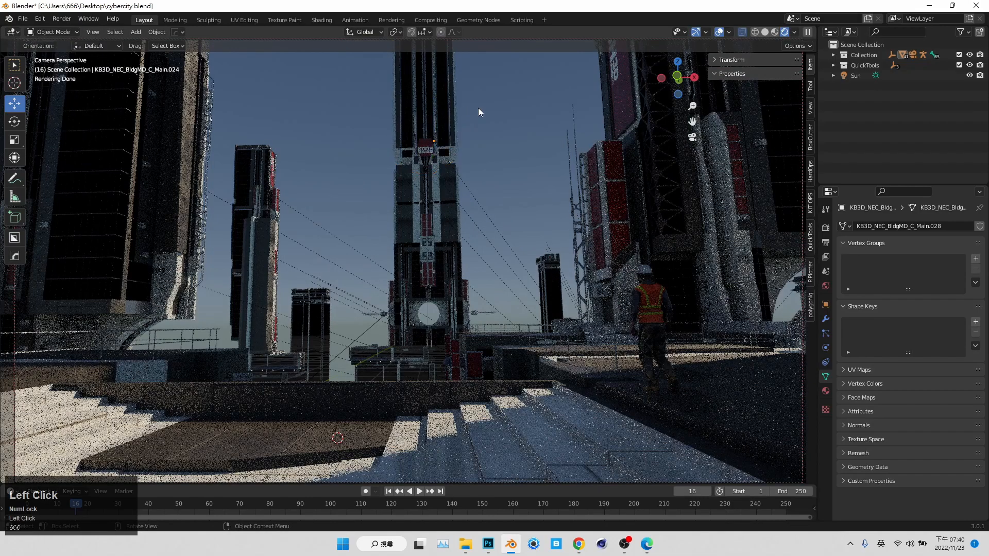
Duplicate the smaller left tower with its base parts and place the copy farther back, between that tower and the central one.
click(271, 238)
shift+click(247, 212)
shift+click(284, 356)
shift+click(289, 381)
key(shift+d)
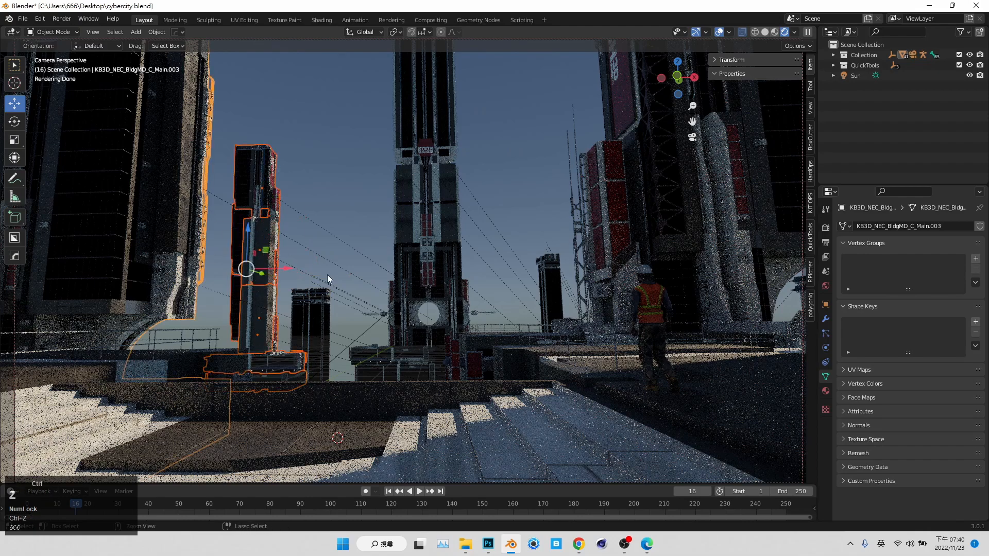
click(286, 286)
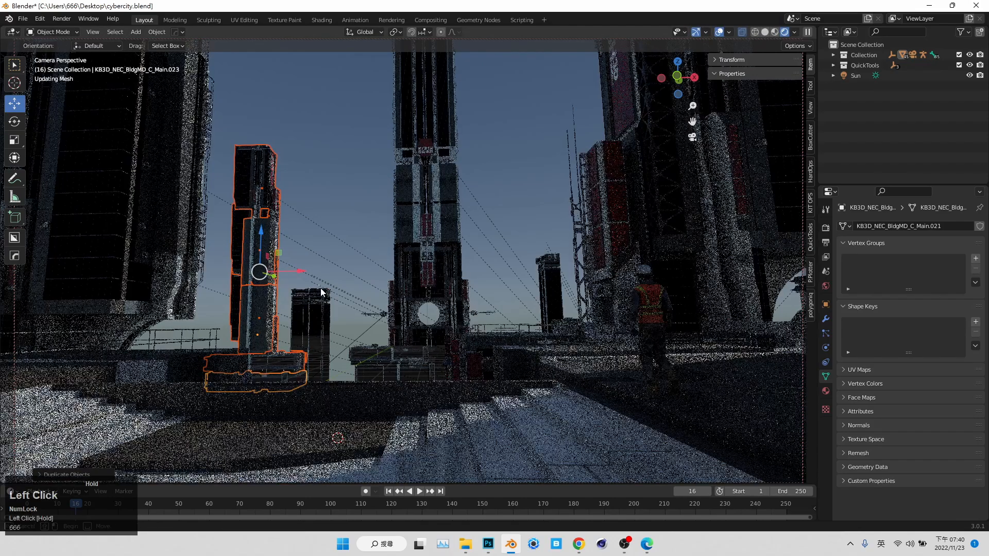
drag(278, 276, 339, 263)
key(ctrl+z)
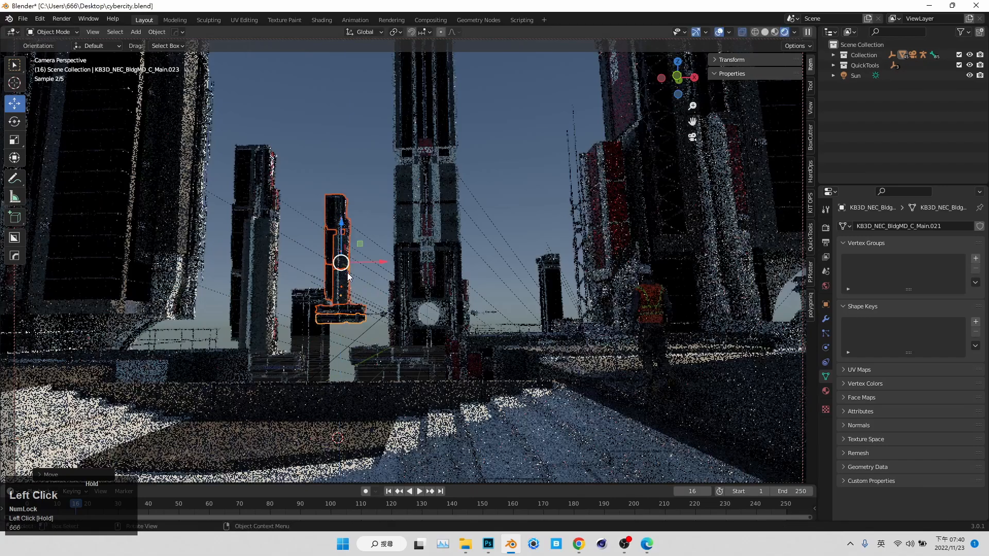
drag(350, 313, 343, 349)
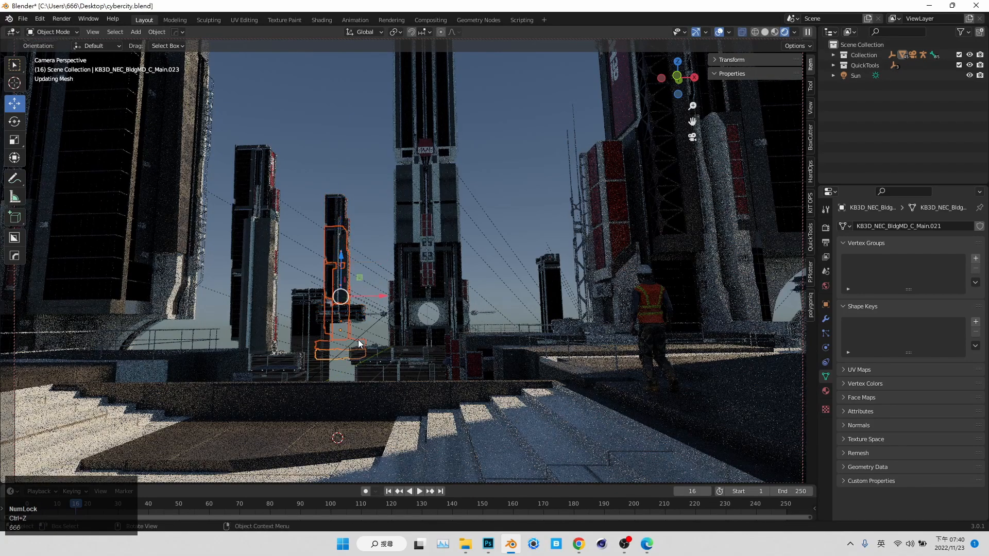
In Edit Mode, from the front view, pull the bottom vertices of the copied left tower's base section downward to lengthen it.
click(354, 353)
click(354, 353)
key(Tab)
click(678, 78)
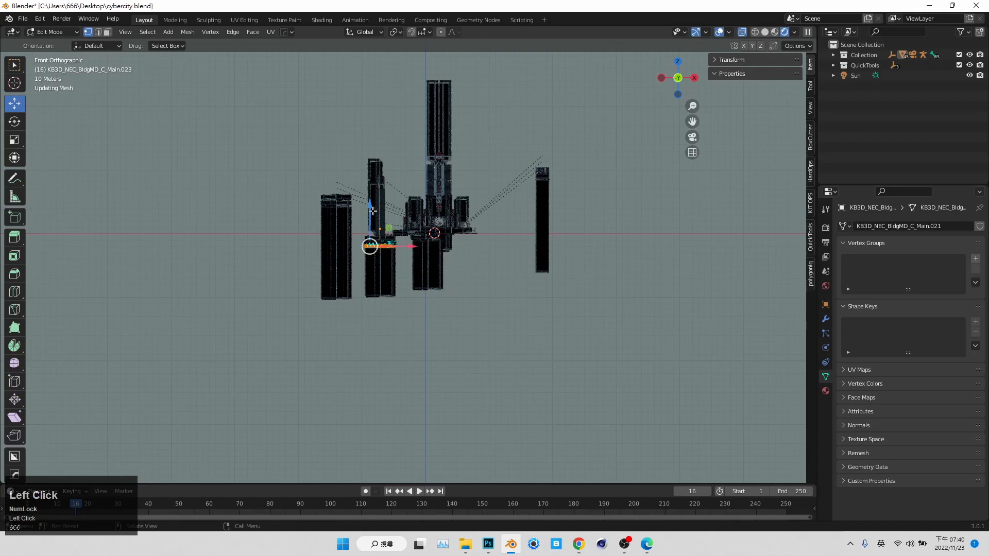
drag(371, 211, 372, 264)
click(692, 137)
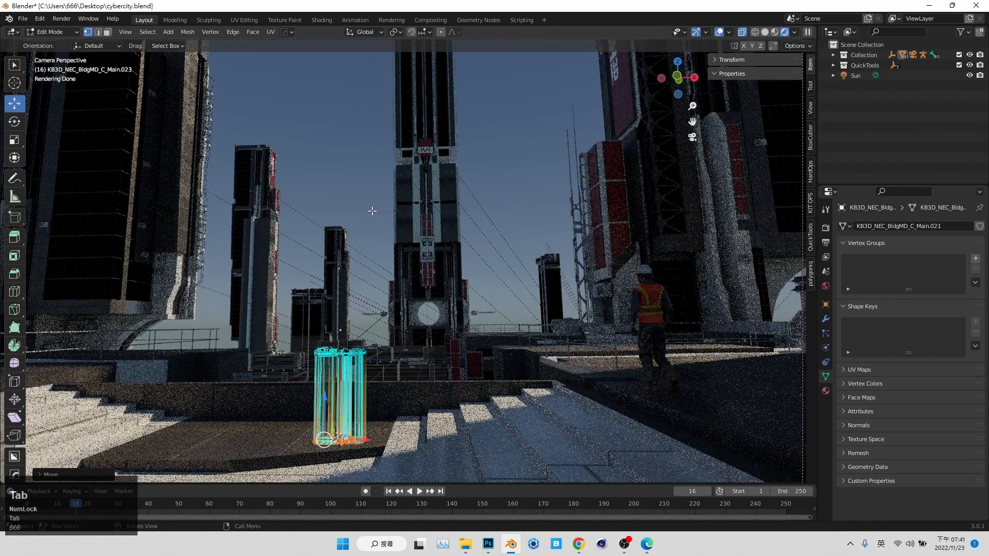
key(Tab)
click(341, 161)
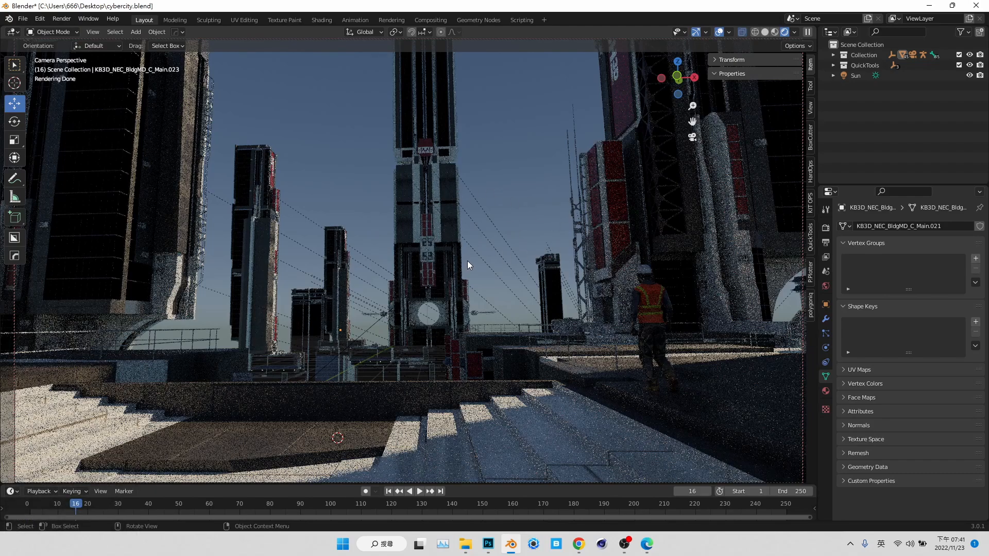
Duplicate the small tower right of the central one and place the copy beside it, on the central tower's side.
click(540, 291)
key(shift+d)
right_click(566, 270)
drag(545, 251, 518, 286)
key(ctrl+z)
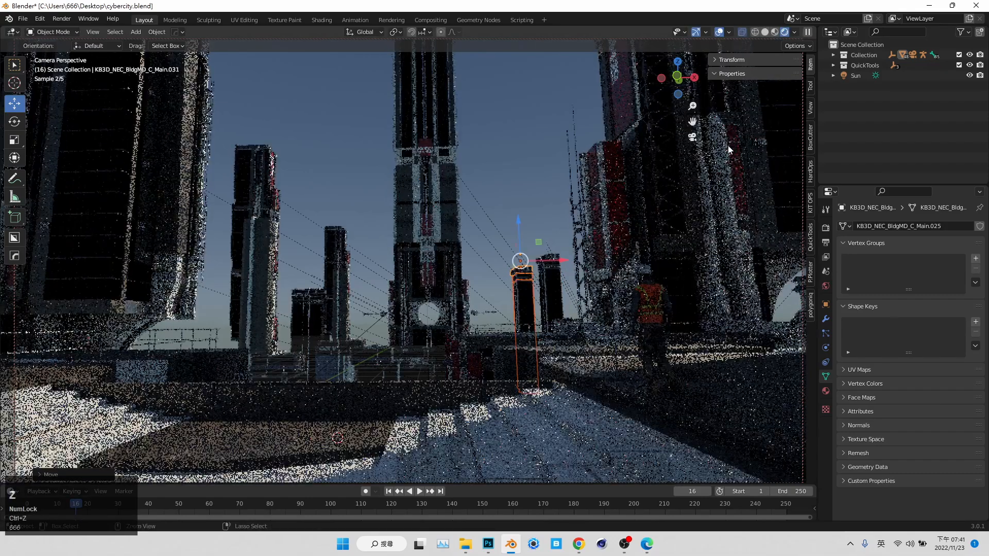
Extend the viewport clipping end distance to 1000000 m while viewing the whole city from outside the camera.
click(692, 137)
middle_drag(615, 149, 662, 184)
scroll(661, 184, down, 3)
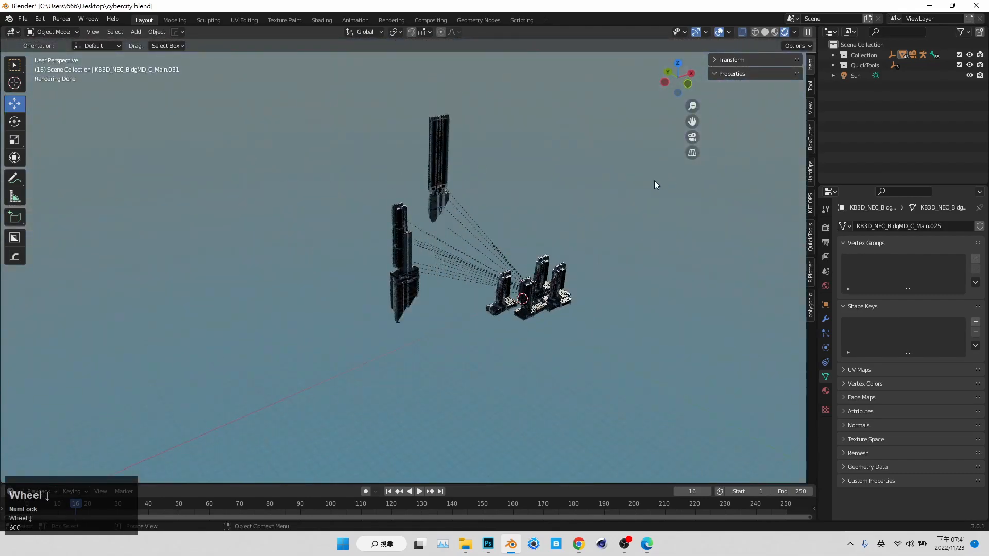
click(810, 108)
click(734, 60)
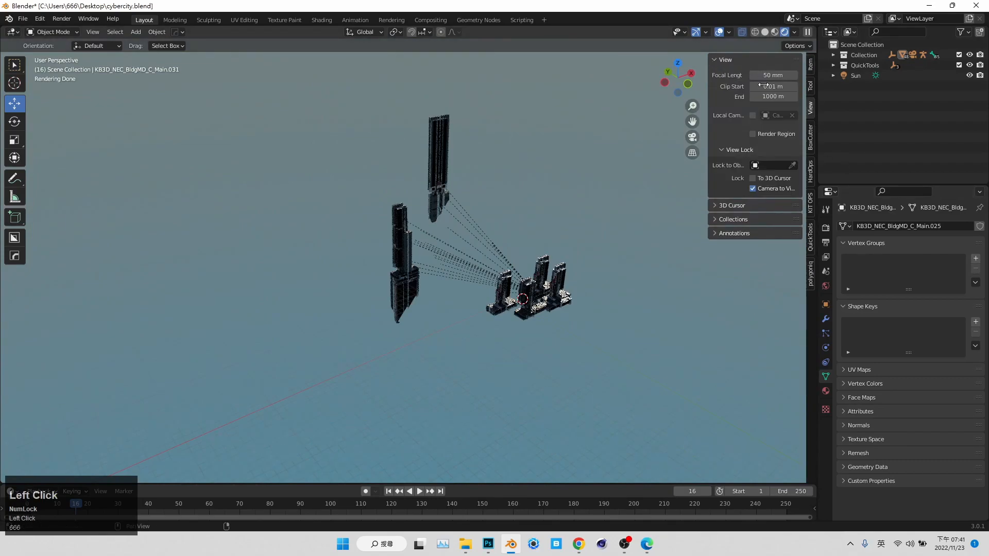
click(813, 67)
click(810, 108)
text(00)
key(Return)
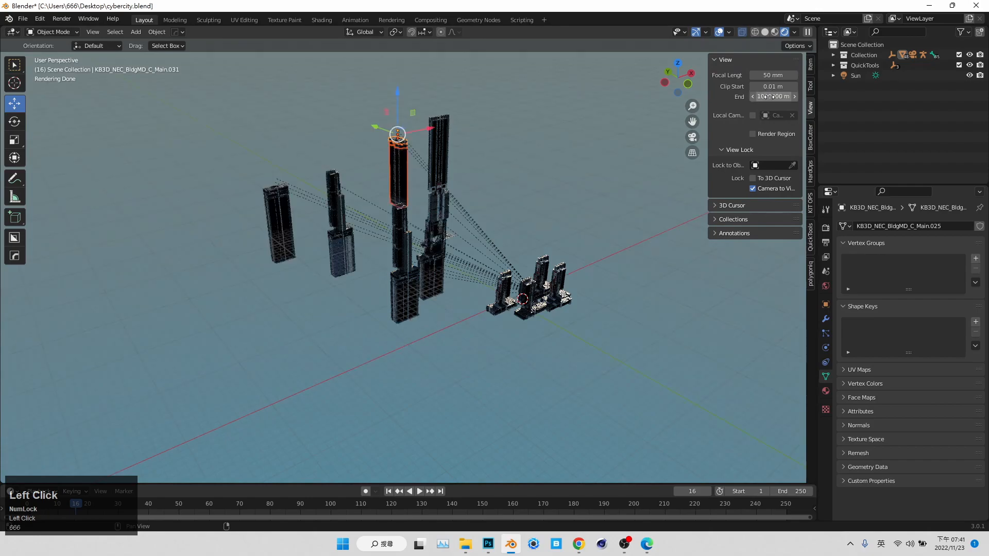
Move the copied small tower farther back from the camera along the Y axis and check its placement in the camera view.
drag(377, 128, 325, 106)
middle_drag(385, 160, 443, 190)
click(693, 137)
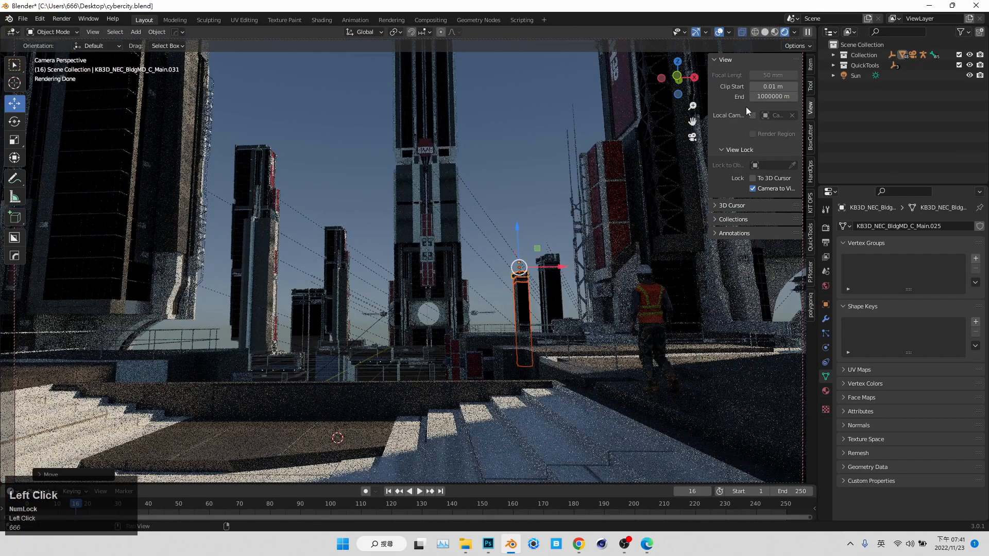
click(725, 60)
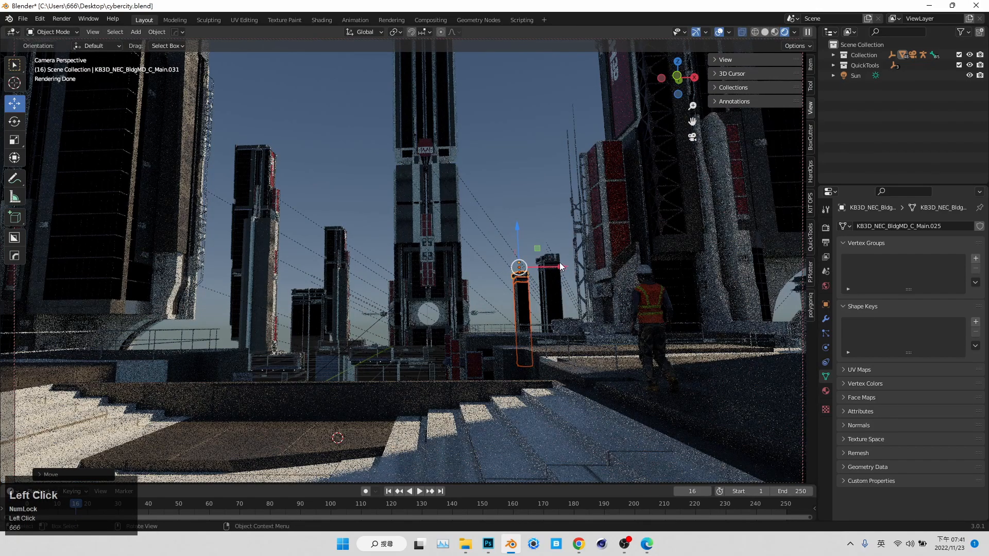
key(ctrl+z)
key(ctrl+z)
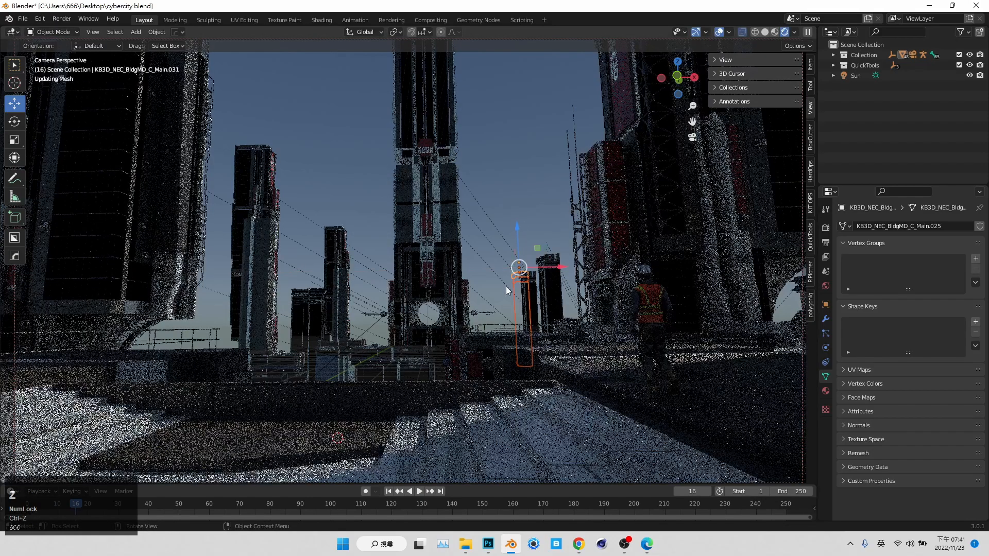
Duplicate the left tower's upper section and raise the copy above the original.
click(271, 159)
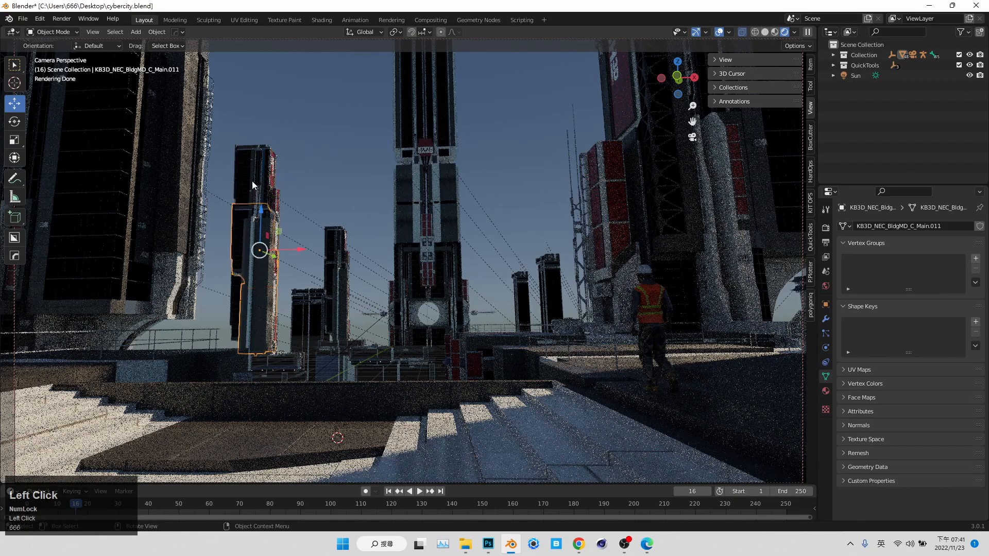
key(shift+d)
right_click(304, 137)
drag(264, 146, 290, 140)
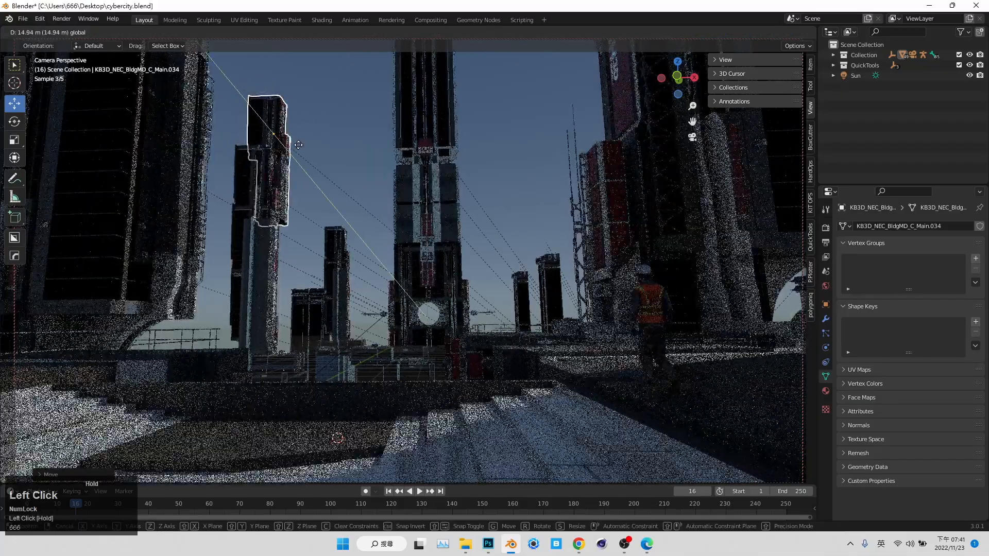
Line up the raised section with the left tower's shaft so that it extends the tower's height.
key(Tab)
click(278, 210)
key(Tab)
click(322, 151)
click(260, 114)
drag(312, 132, 304, 125)
click(315, 125)
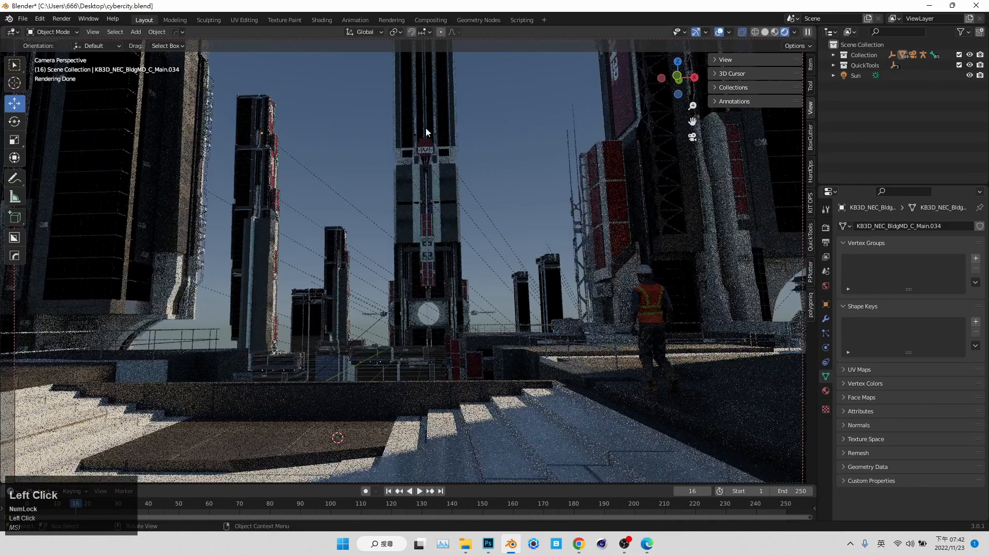
click(260, 114)
click(326, 145)
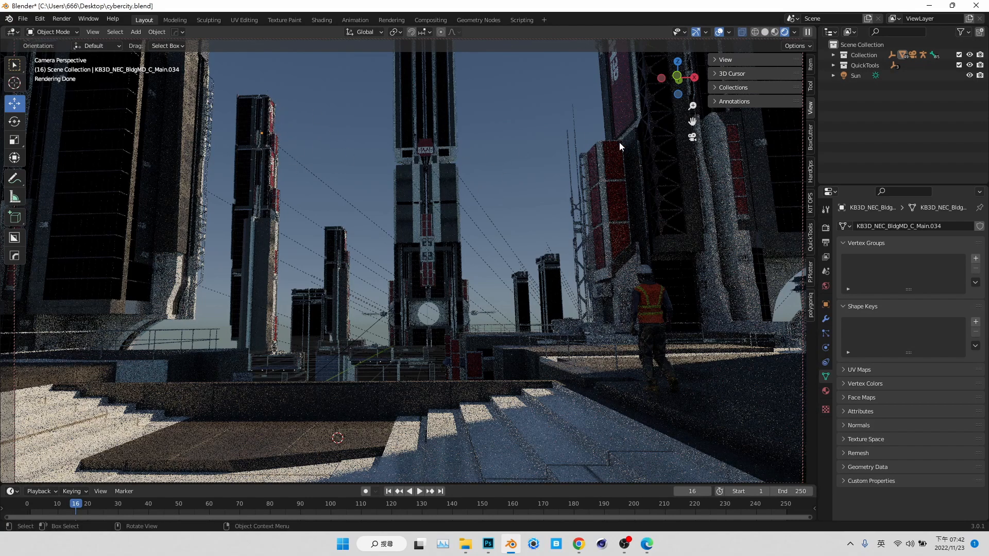
Duplicate the top piece of the small right tower and raise the copy slightly to make the tower taller.
click(549, 262)
key(shift+d)
right_click(581, 233)
drag(545, 207, 548, 202)
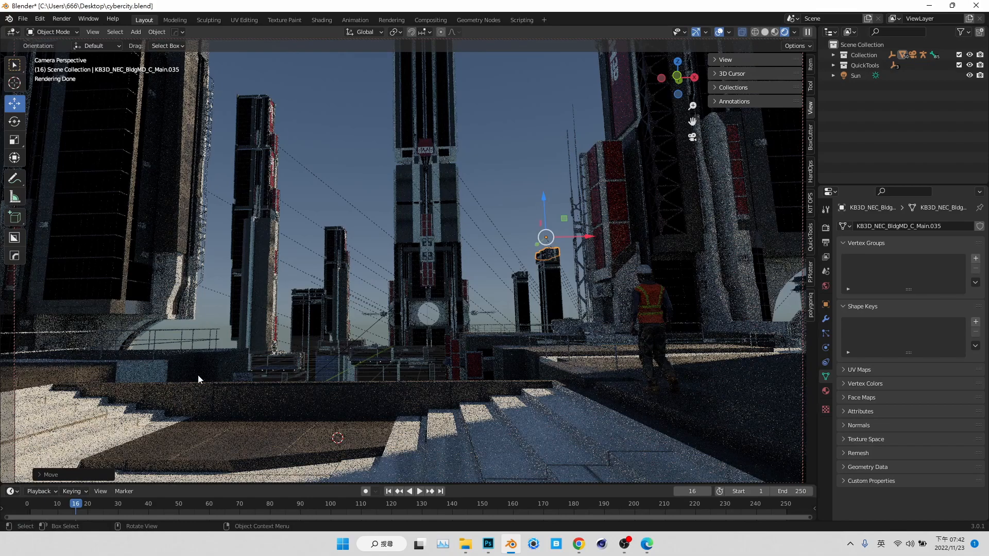
Switch to Photoshop, hide Group 10, show the 輪廓(shape)和轉折/形體(form) group, and select the white arrow layer.
click(488, 544)
click(825, 317)
click(823, 342)
drag(415, 195, 395, 175)
key(v)
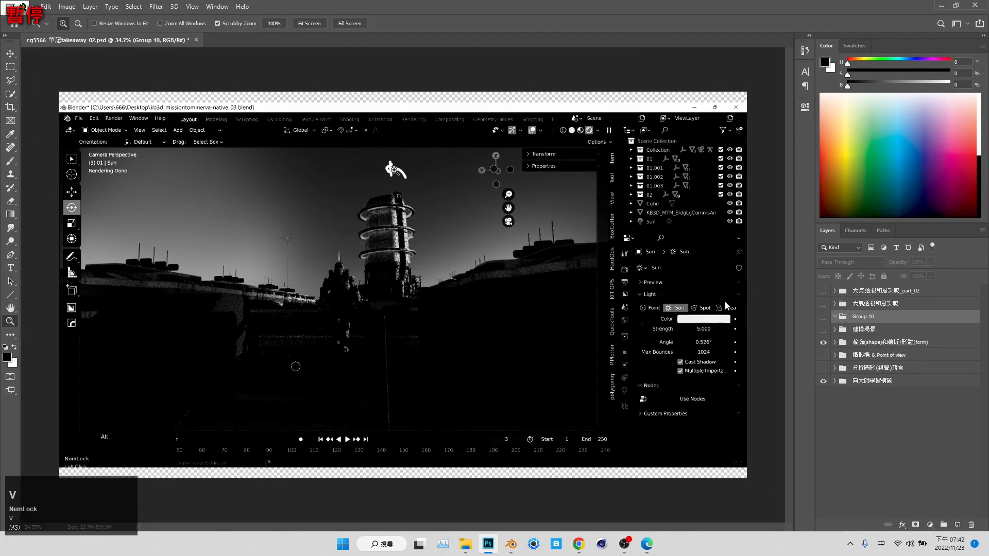
key(shift)
key(v)
ctrl+click(396, 170)
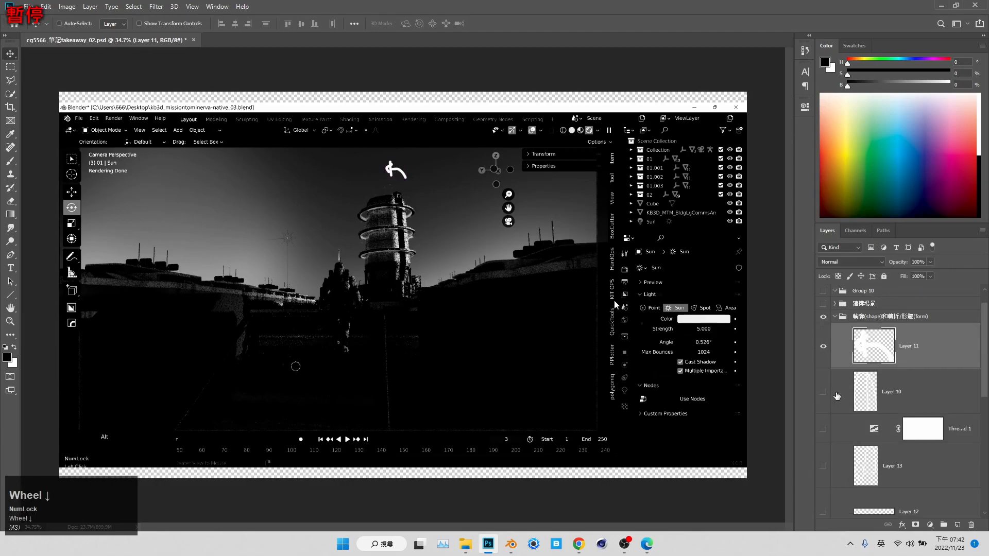
Toggle the visibility of Layer 7 repeatedly to compare the tower's shape and form under the two lighting versions.
scroll(831, 400, down, 4)
click(823, 459)
click(823, 459)
click(823, 459)
scroll(833, 442, down, 1)
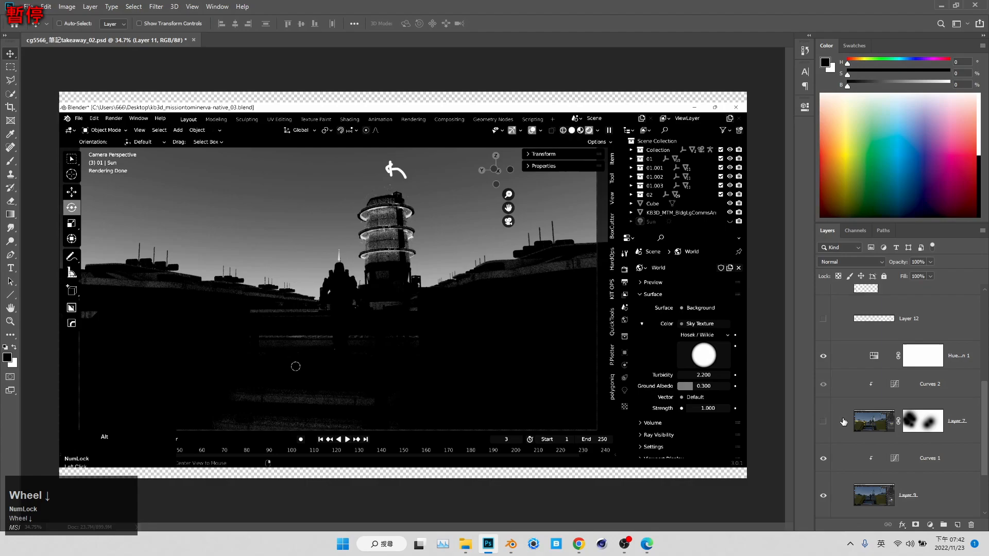
click(824, 422)
click(823, 421)
click(823, 421)
click(823, 421)
click(823, 421)
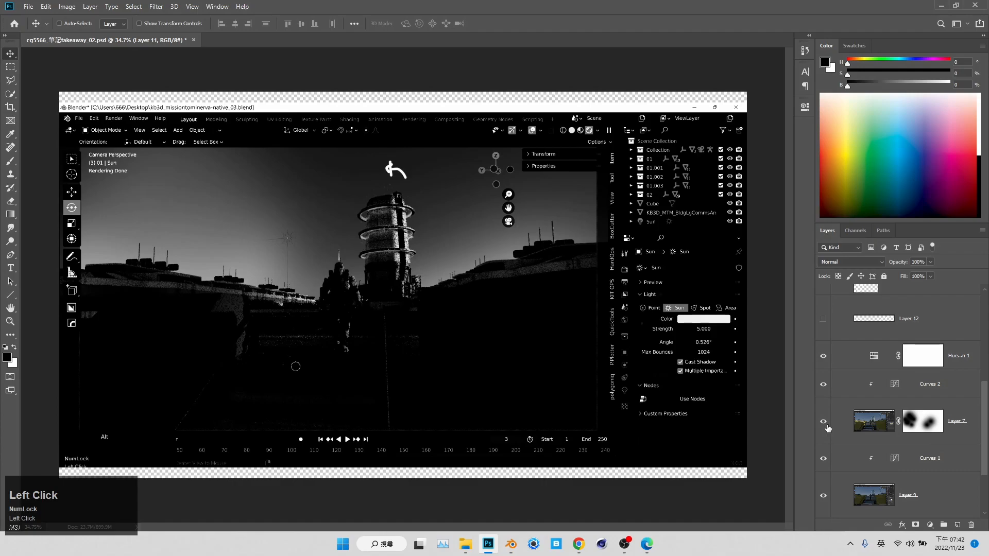
click(828, 426)
click(827, 427)
click(827, 428)
click(828, 427)
click(827, 429)
click(828, 429)
click(827, 431)
click(828, 431)
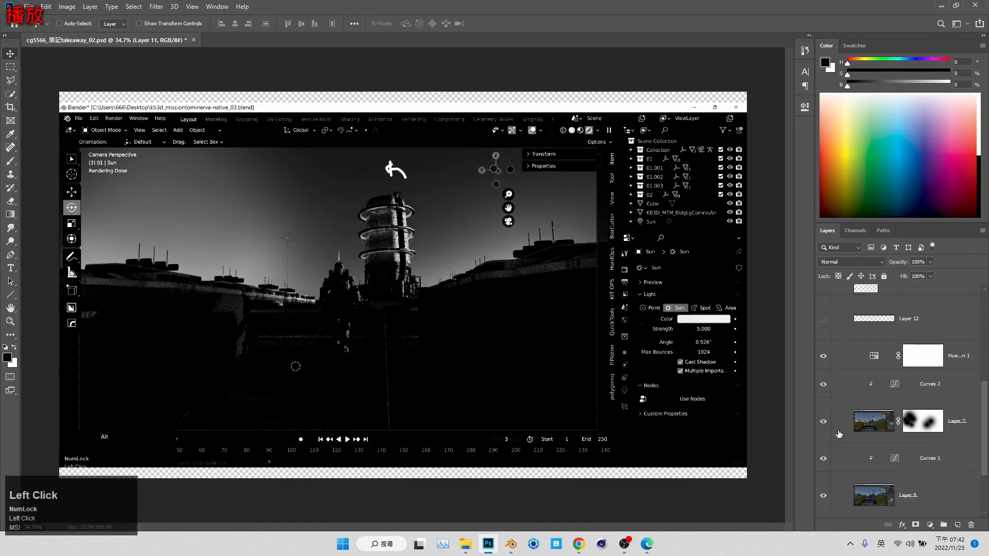
scroll(828, 433, up, 1)
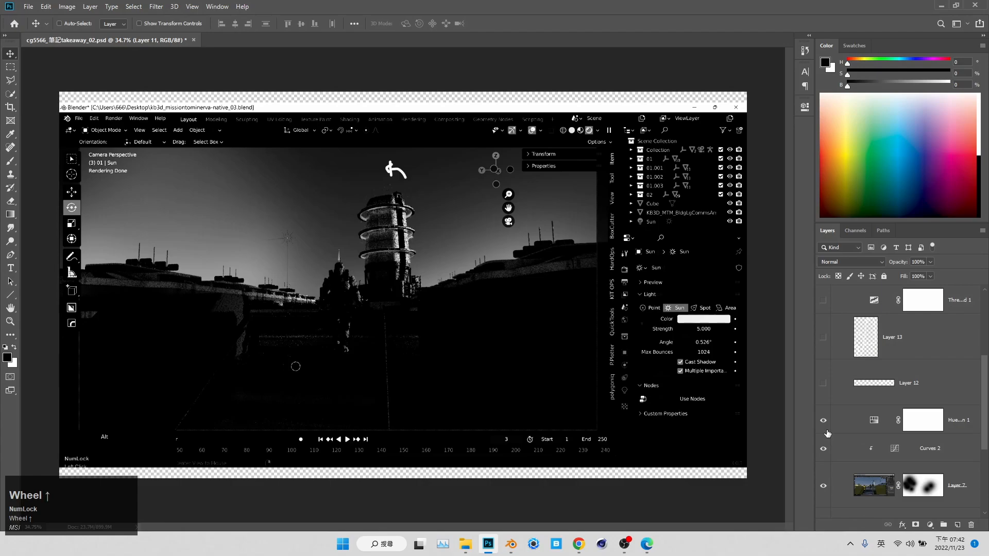
scroll(853, 442, down, 1)
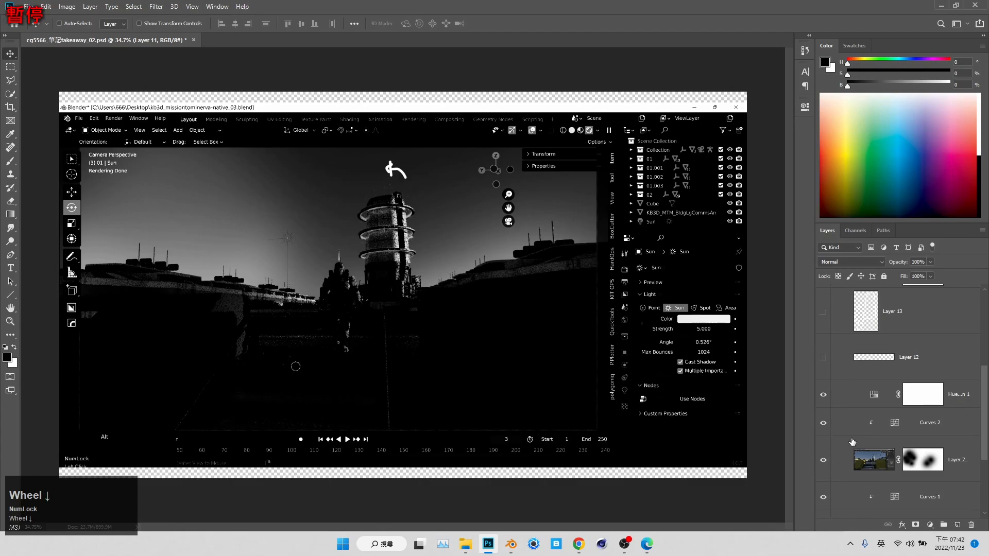
Disable Layer 7's mask to examine the unmasked sun lighting, and enable the mask again.
scroll(852, 442, down, 2)
right_click(925, 395)
click(924, 395)
right_click(930, 396)
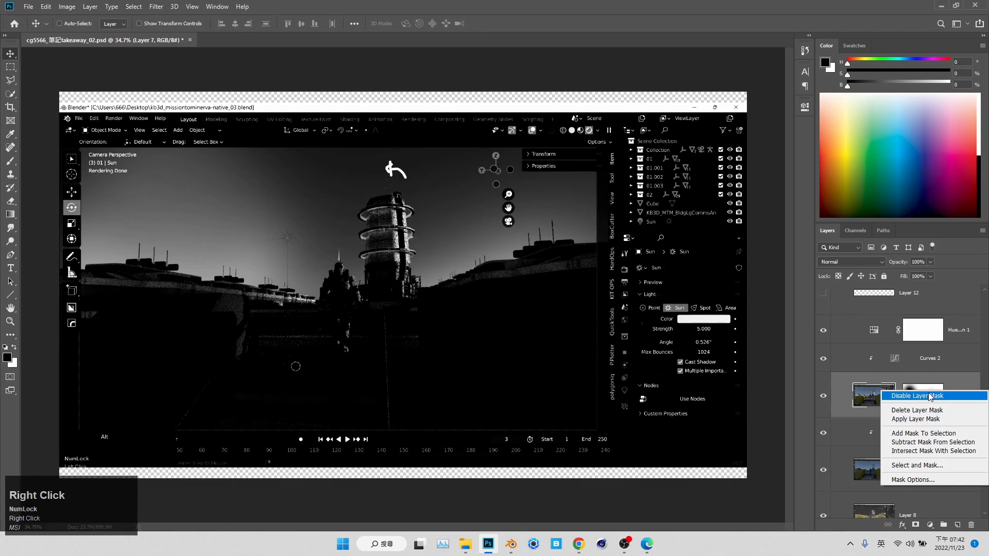
click(931, 396)
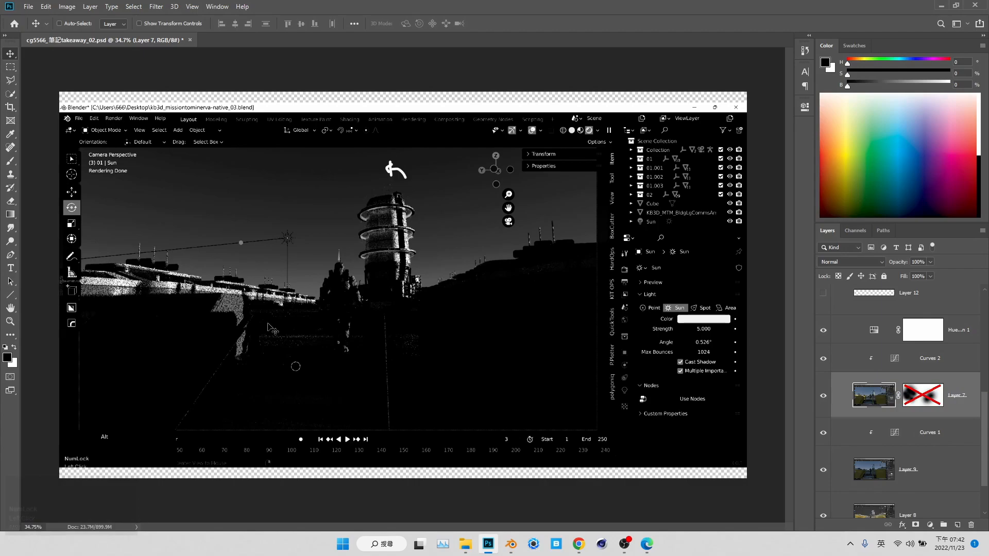
click(922, 395)
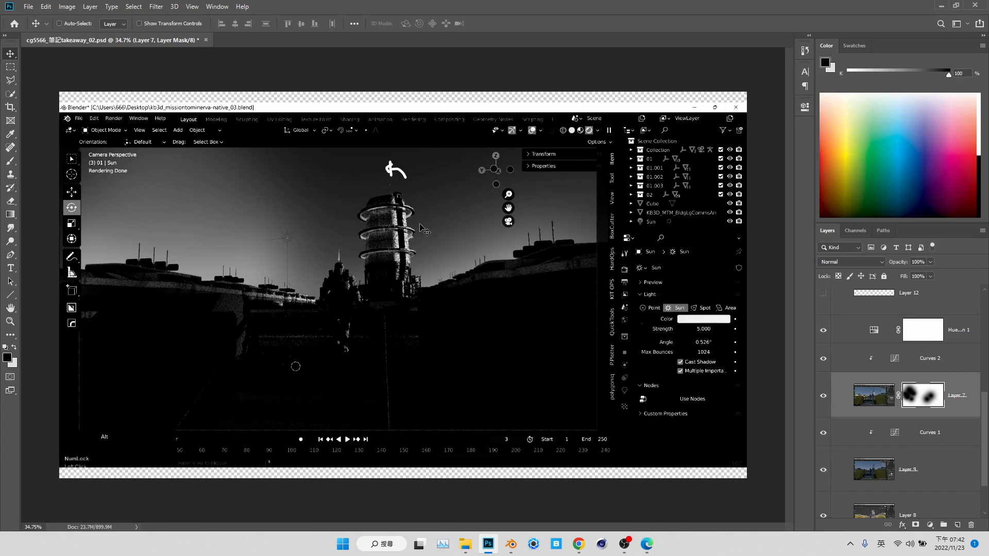
scroll(902, 402, up, 1)
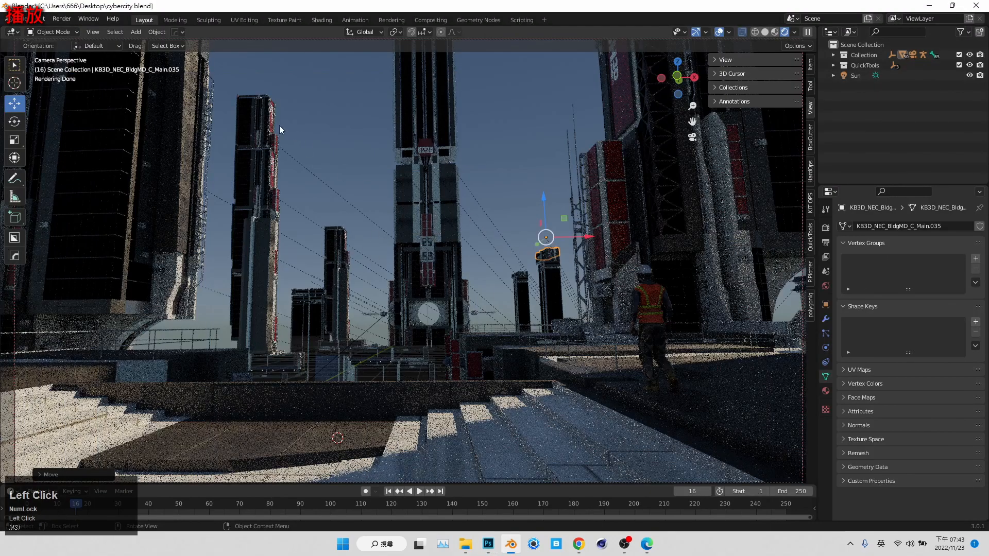
Delete the extra section stacked on top of the left tower.
click(261, 125)
drag(261, 126, 269, 55)
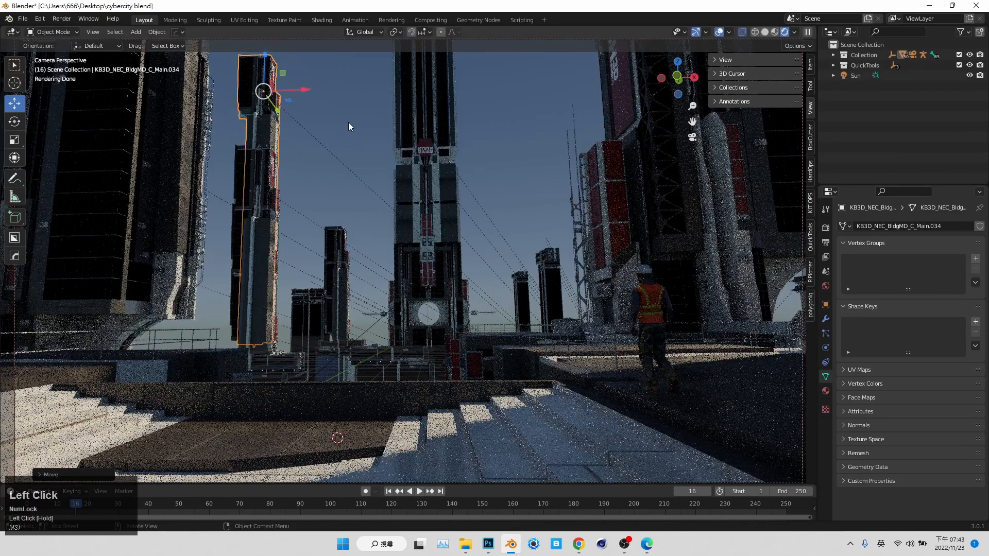
key(Delete)
click(554, 253)
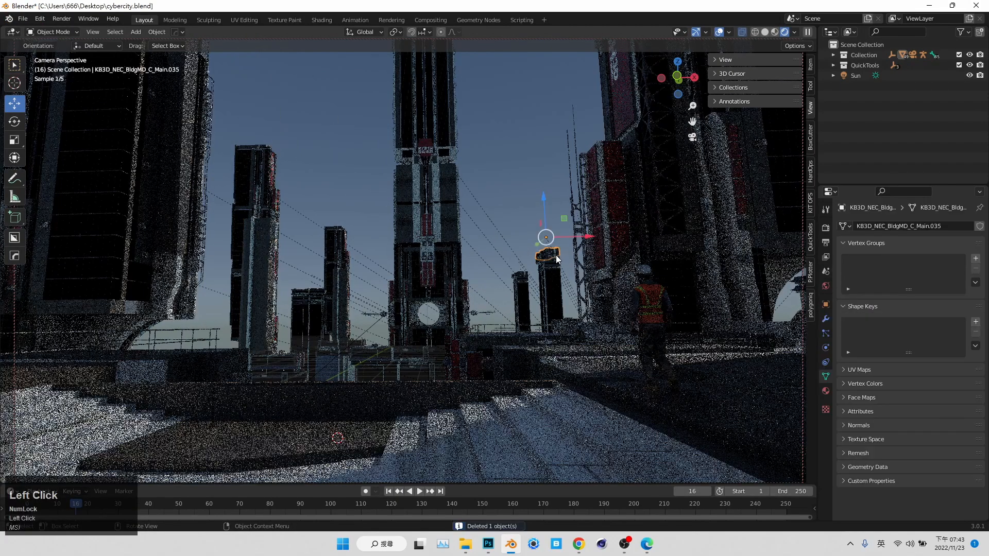
Select the left tower's sections together with its base and duplicate them over to the right of the central tower.
click(255, 174)
shift+click(263, 305)
shift+click(274, 361)
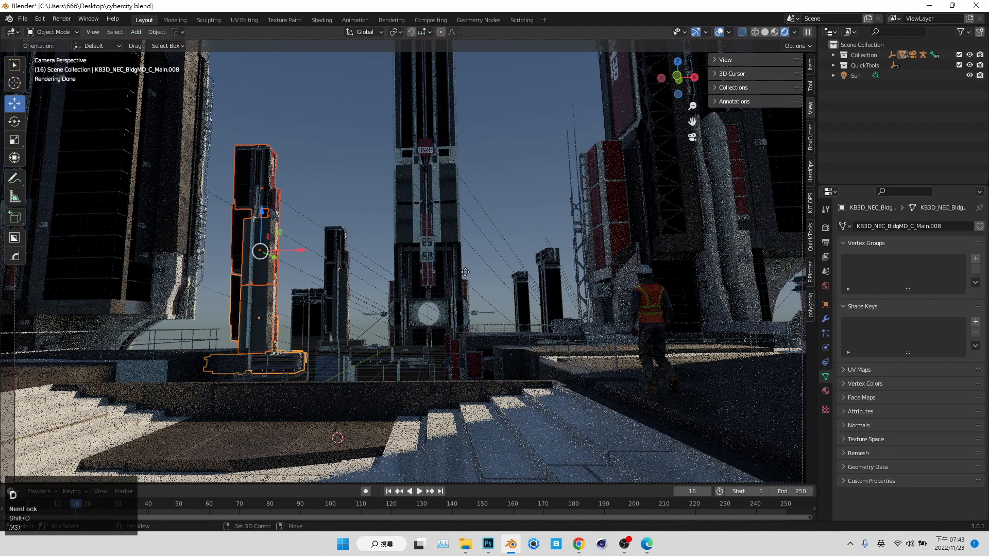
key(shift+d)
click(512, 285)
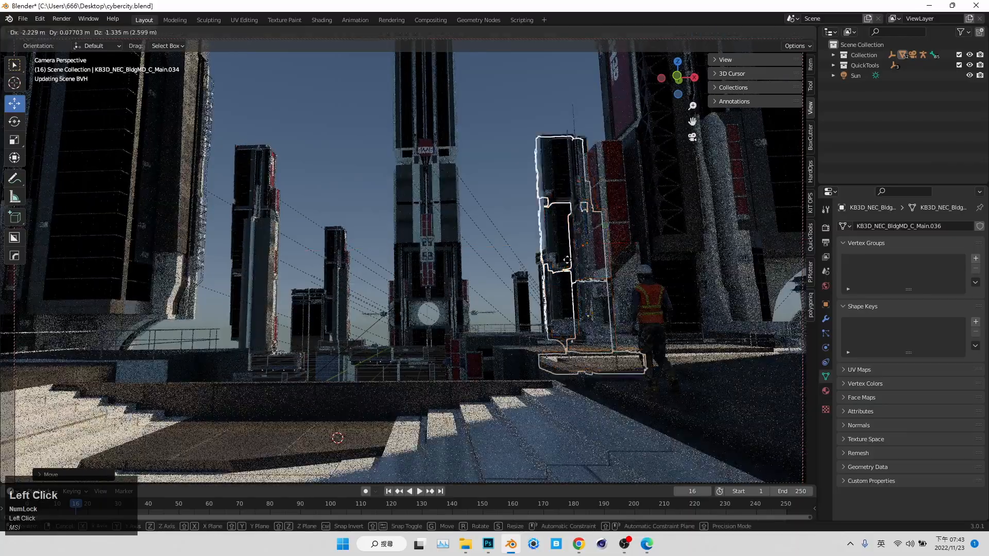
Push the duplicated tower farther back from the camera and shift it about 17.8 m along X toward the central tower.
drag(533, 267, 528, 314)
drag(562, 279, 566, 226)
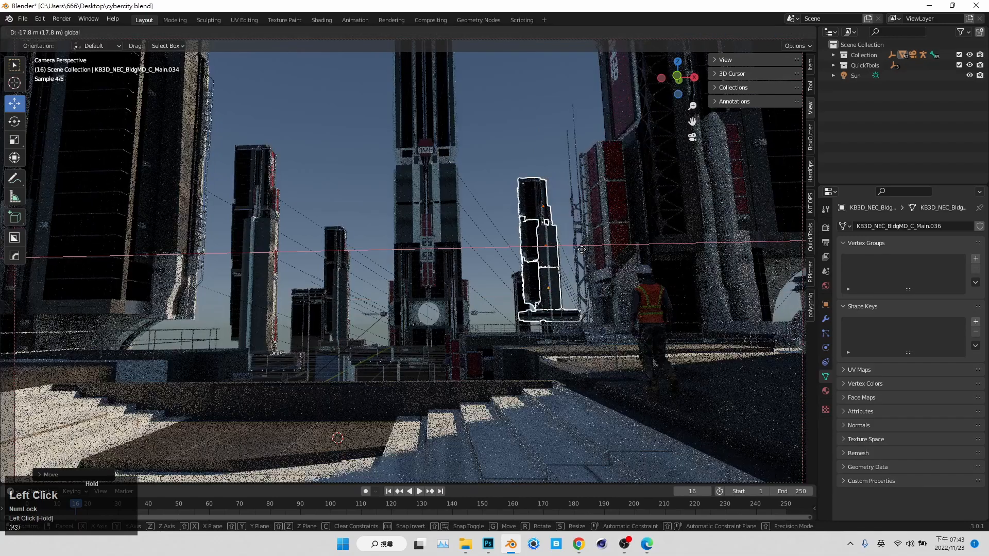
click(530, 132)
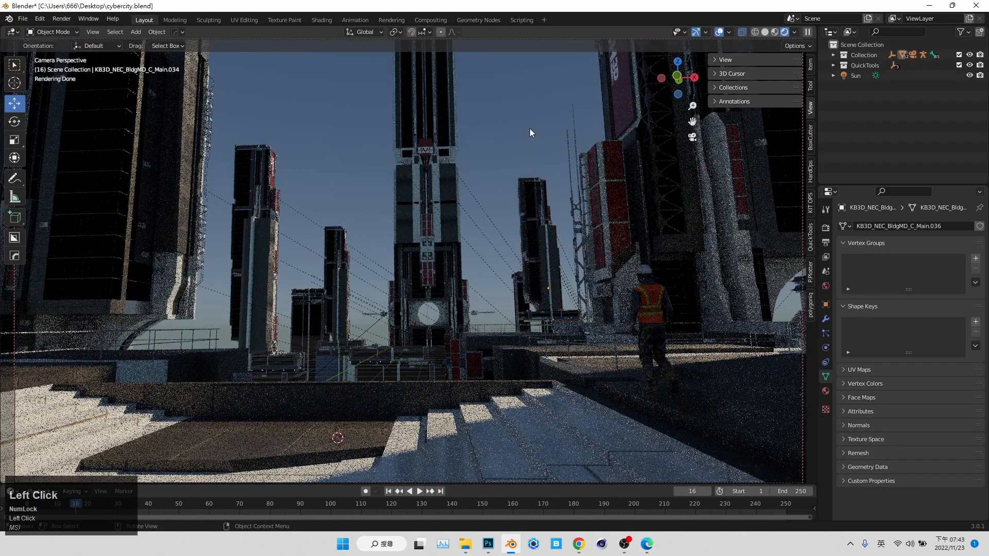
click(554, 212)
click(552, 232)
click(520, 141)
Rotate the Sun light to cast more shadow over the steps and foreground plaza.
click(856, 75)
click(14, 121)
drag(396, 309, 356, 381)
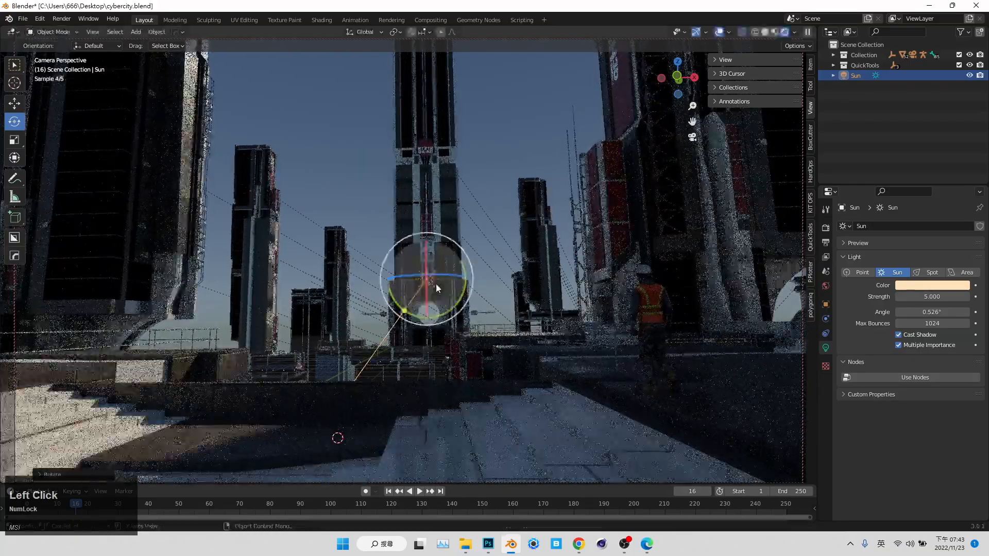
click(555, 116)
Select all of the central tower's stacked sections together with its base, and save the file.
click(451, 136)
shift+click(455, 177)
shift+click(426, 216)
shift+click(449, 212)
shift+click(457, 262)
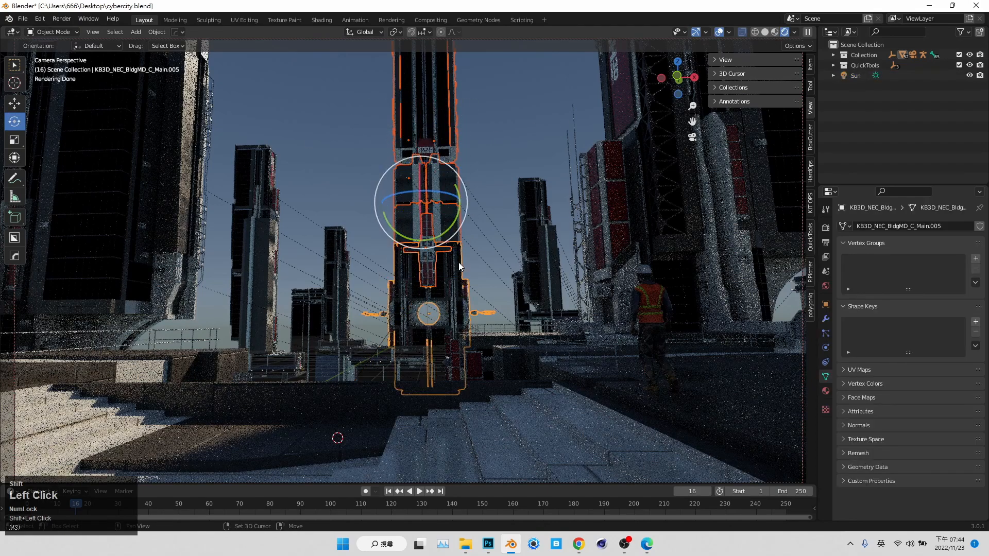
shift+click(387, 359)
shift+click(381, 368)
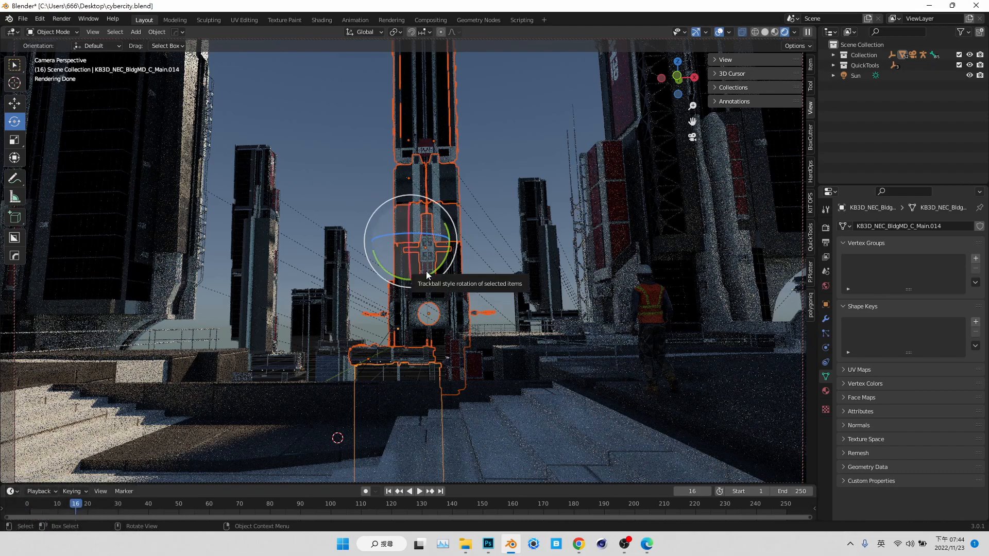
right_click(419, 174)
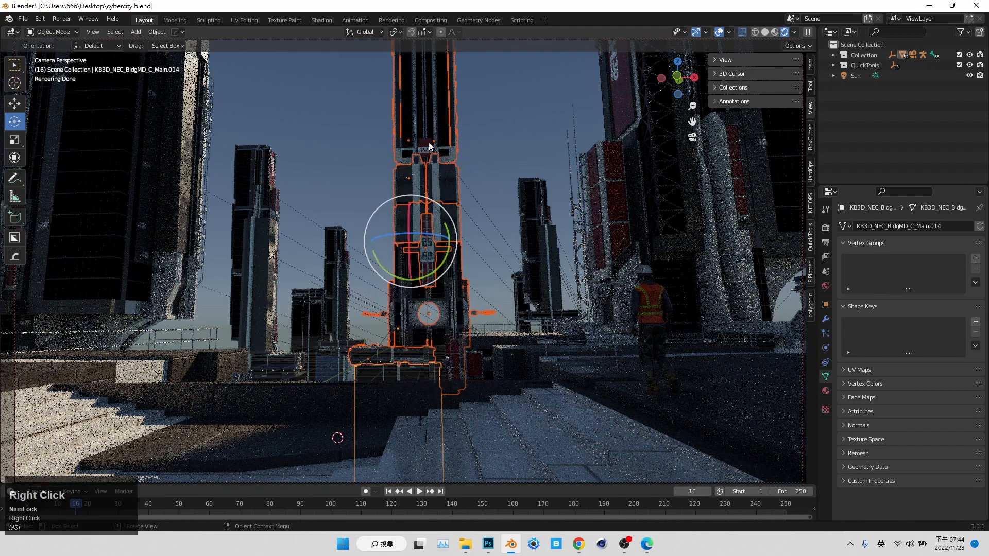
key(ctrl+s)
right_click(420, 174)
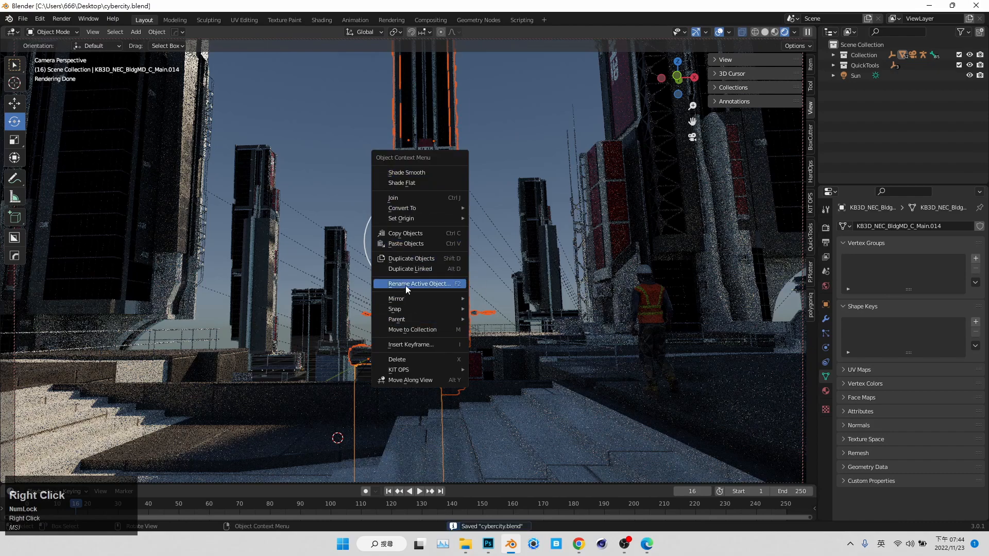
right_click(433, 262)
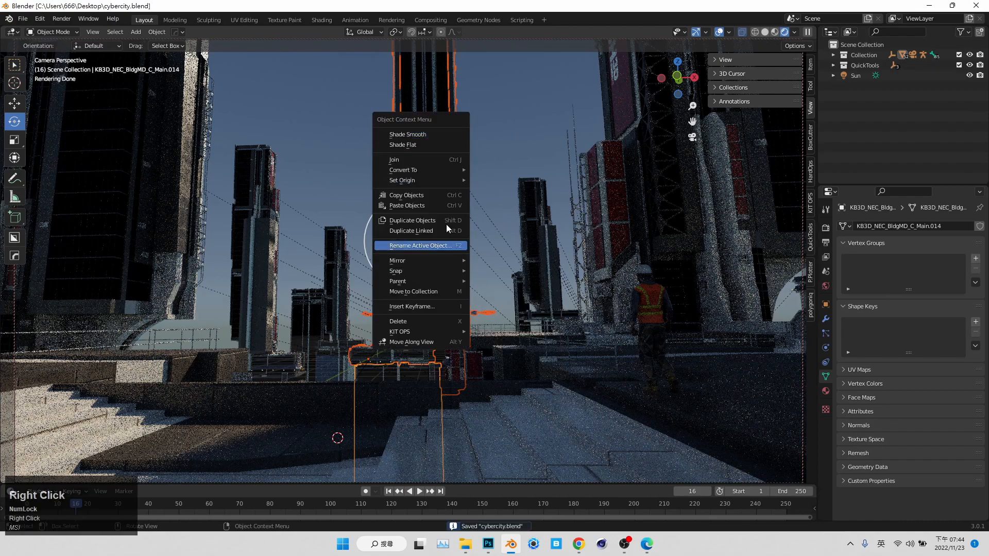
right_click(418, 286)
click(425, 320)
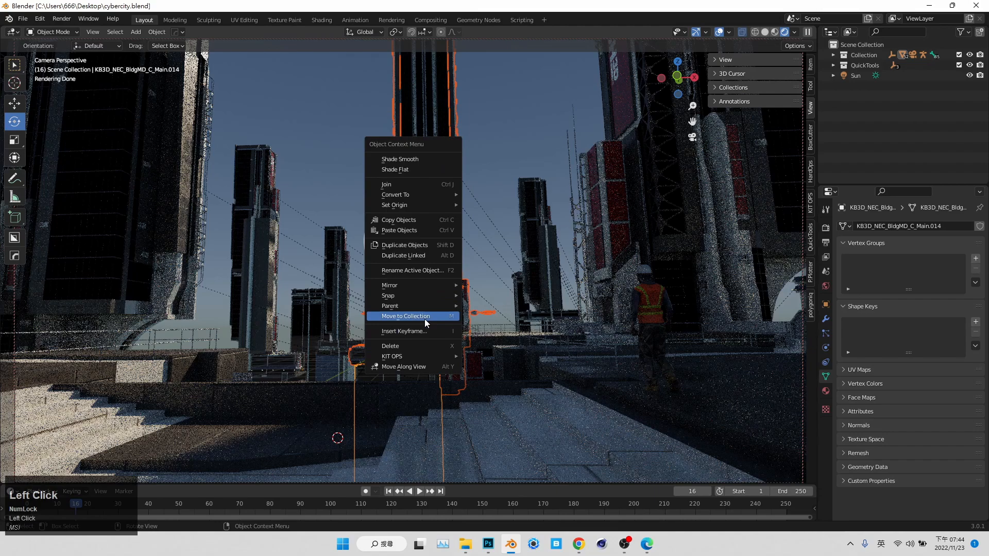
right_click(434, 268)
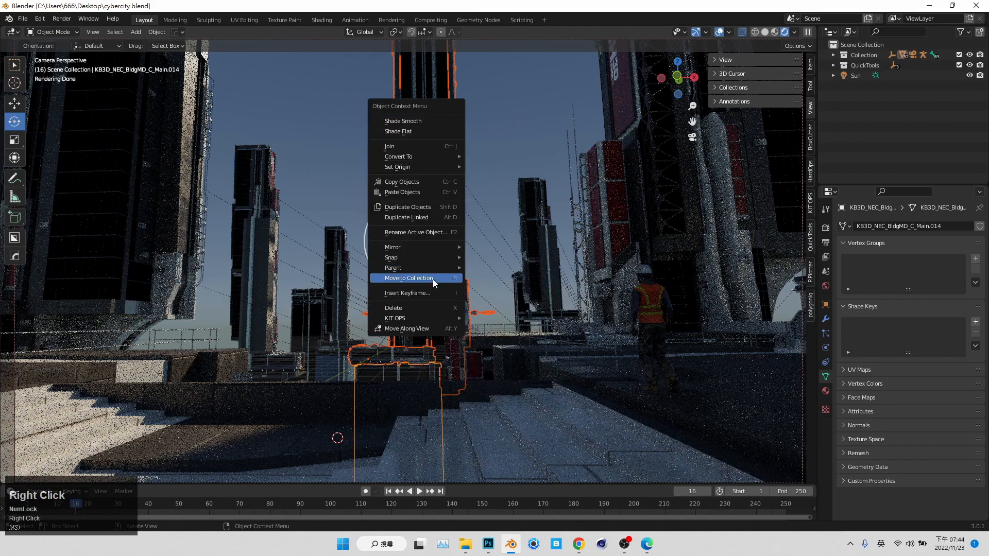
right_click(453, 192)
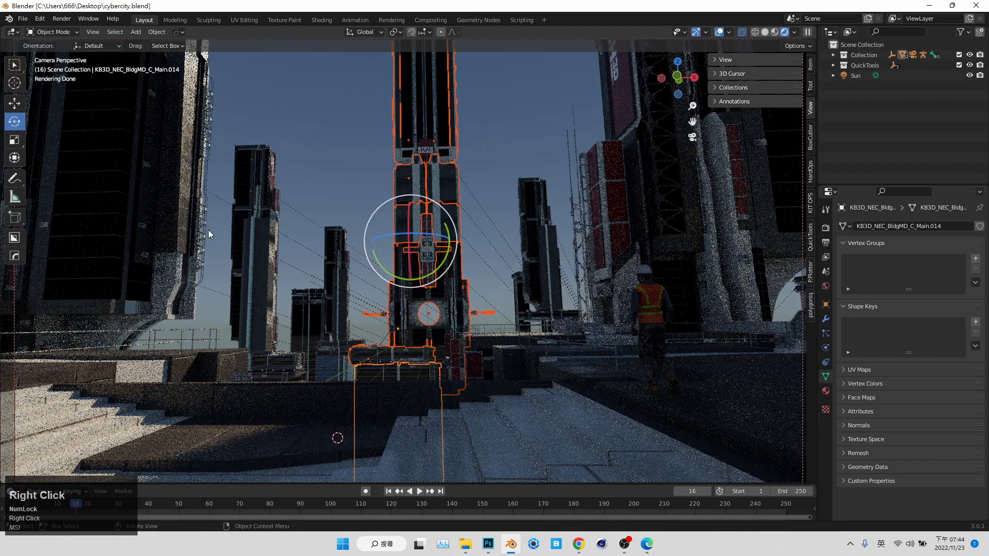
right_click(446, 157)
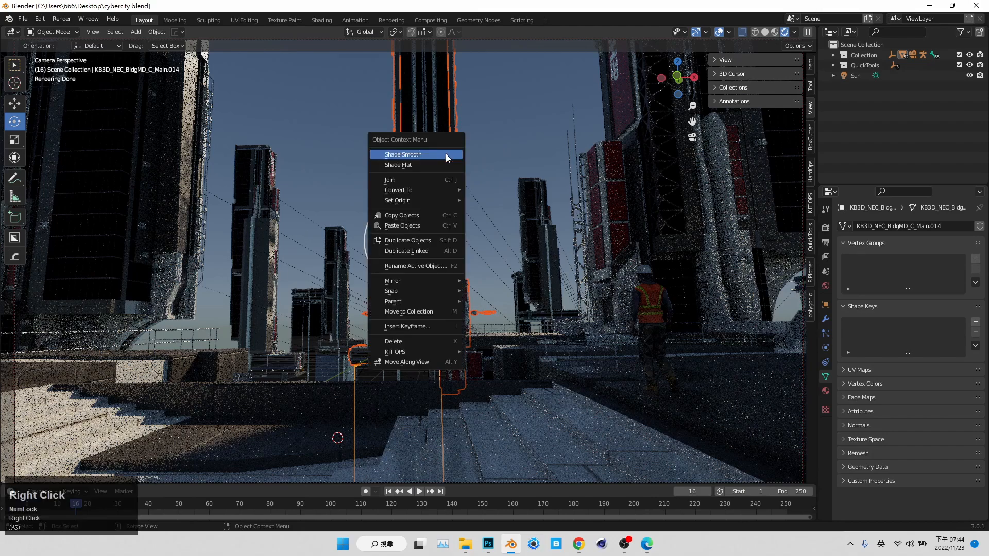
right_click(451, 107)
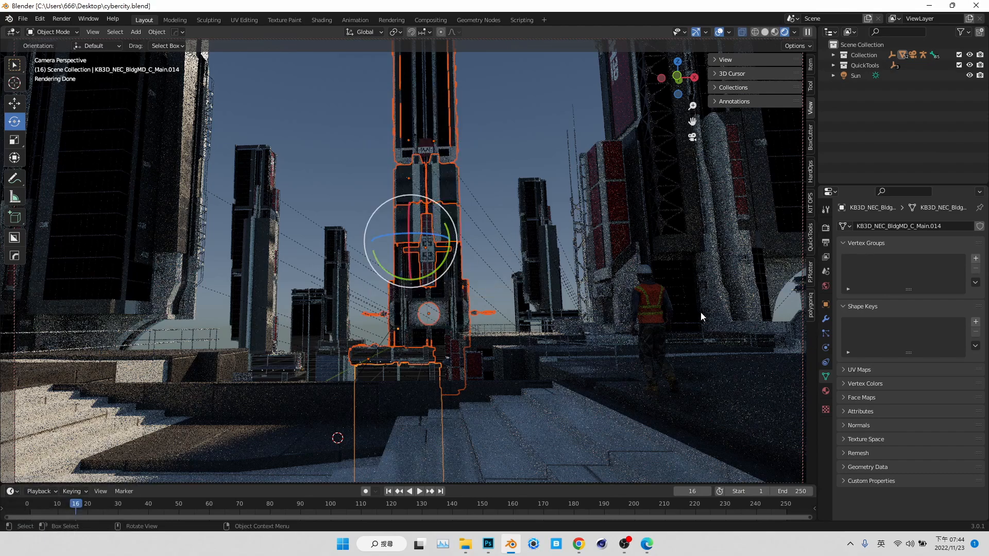
right_click(400, 306)
click(399, 305)
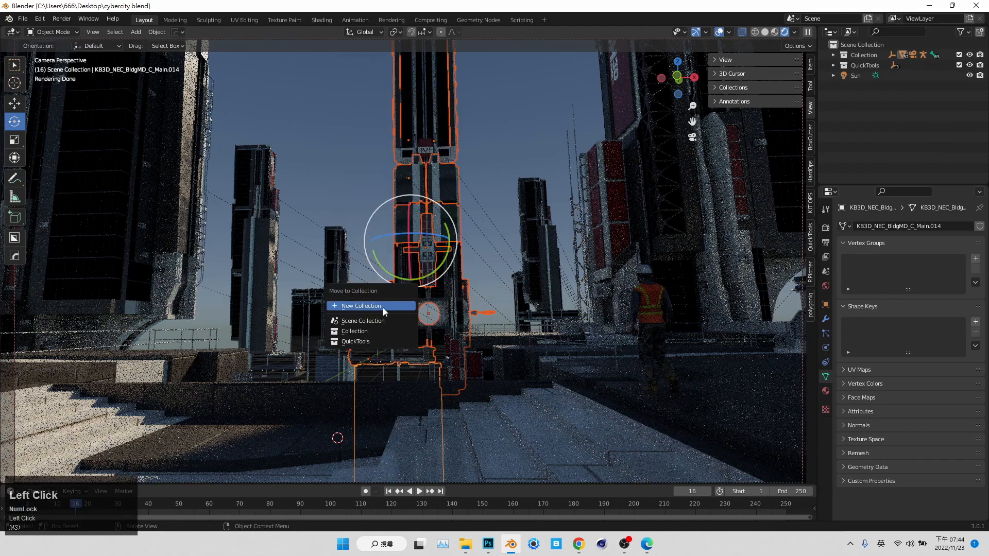
Clear the parent of the selected central tower parts while keeping their transformation.
right_click(438, 197)
click(425, 189)
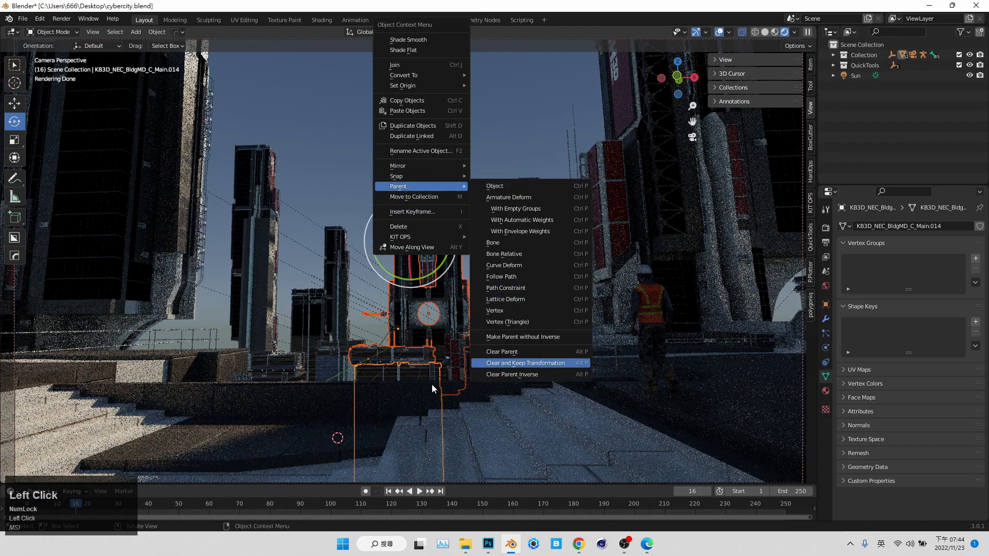
click(515, 364)
Move the selected central tower parts into a new collection named "center".
right_click(412, 140)
right_click(413, 127)
click(387, 197)
click(388, 199)
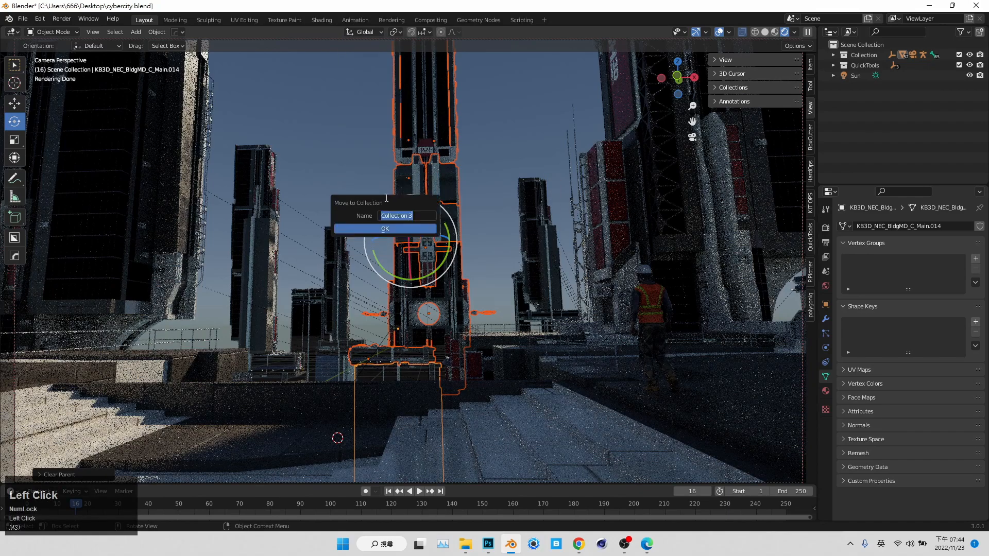
text(center)
click(399, 229)
click(399, 229)
Exclude the center collection from the view layer and include it again to check which parts it holds.
click(958, 76)
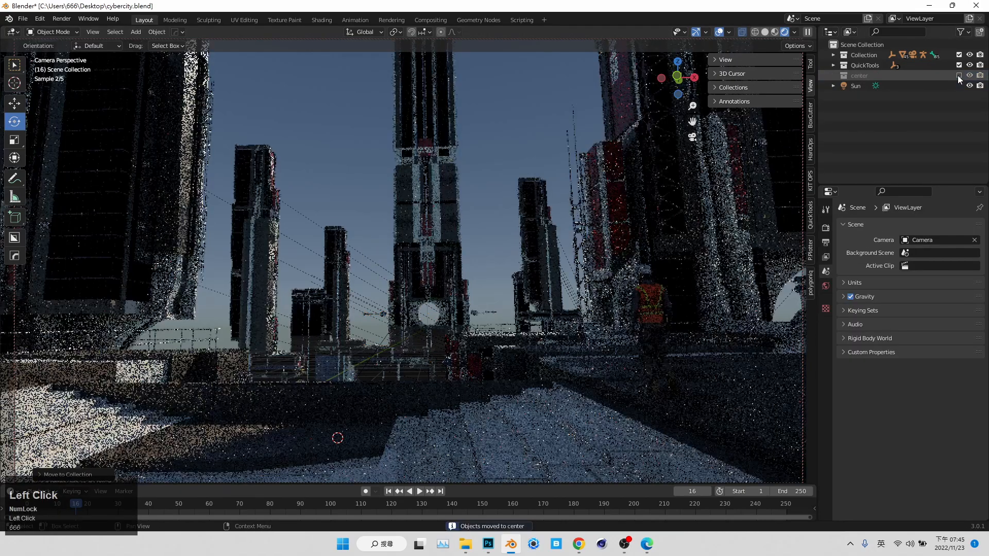
click(905, 75)
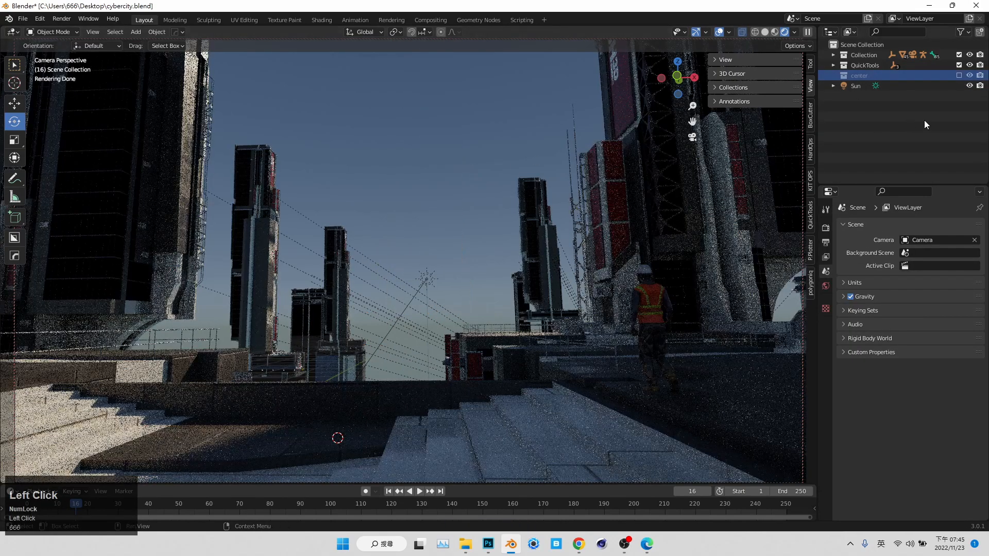
click(960, 76)
Select all objects in the center collection and move the tower farther back and toward the left background towers.
click(906, 88)
shift+click(905, 148)
click(18, 104)
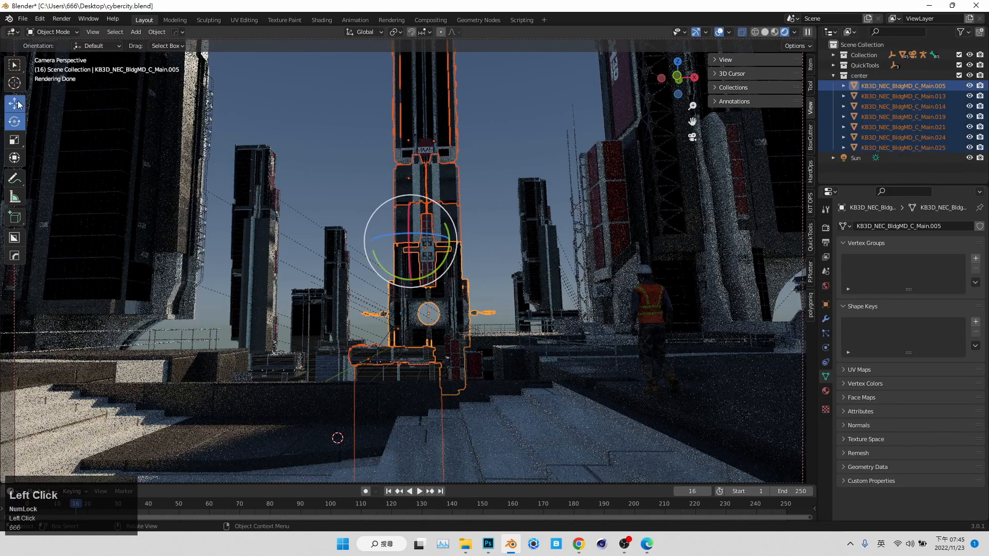
click(692, 137)
scroll(546, 190, down, 2)
drag(421, 207, 393, 206)
drag(458, 258, 400, 264)
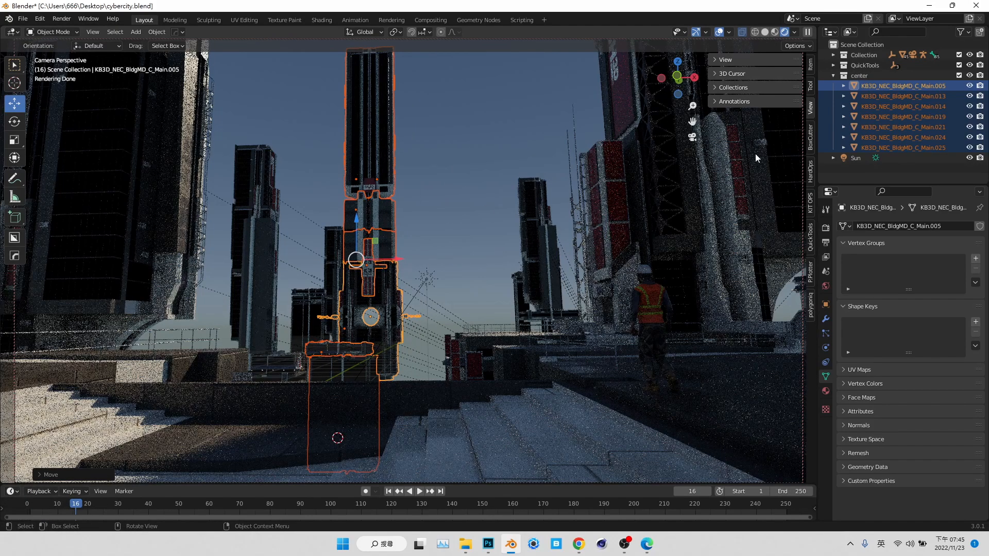
Rotate the Sun light so it brightens the steps and the plaza around the worker.
click(856, 157)
click(14, 121)
drag(448, 265, 456, 284)
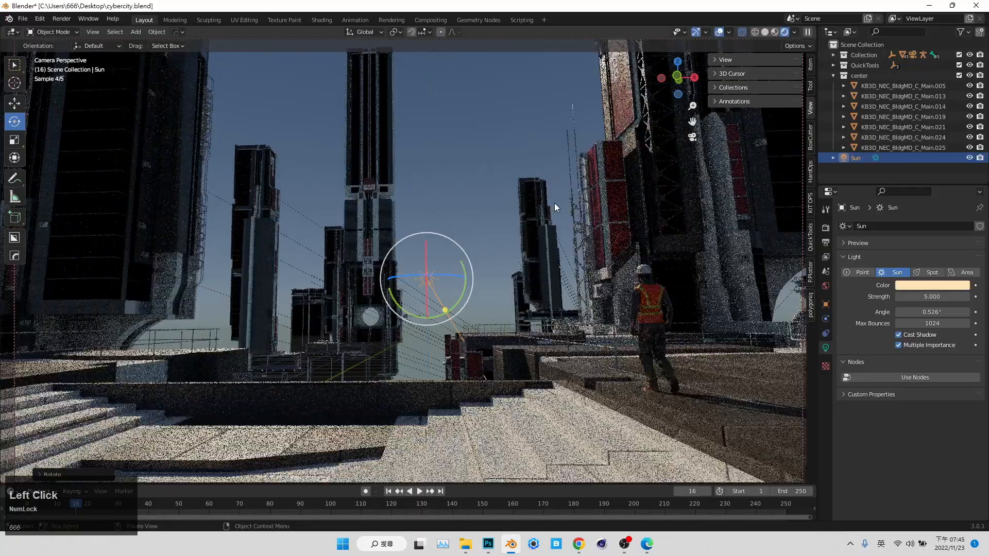
Rotate the Sun light further from outside the camera so streaks of sunlight fall between the towers onto the steps.
click(693, 137)
drag(474, 209, 558, 238)
middle_drag(558, 238, 625, 312)
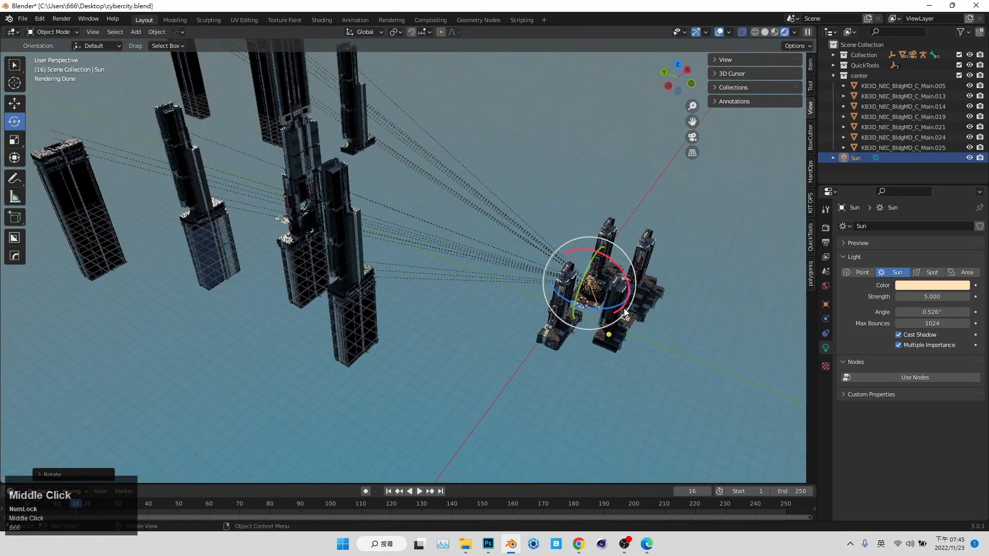
drag(608, 309, 550, 288)
middle_drag(550, 289, 415, 247)
scroll(348, 345, up, 3)
middle_drag(348, 345, 324, 302)
drag(325, 301, 364, 274)
click(697, 136)
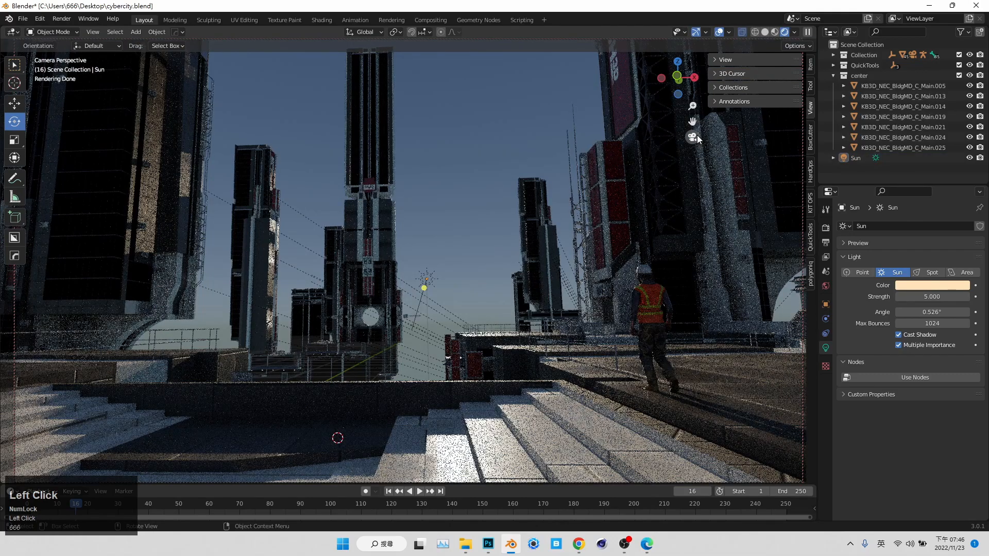
Select all objects in the center collection and move the tower about 48 m along X, back to the middle of the composition.
drag(903, 147, 902, 84)
click(15, 103)
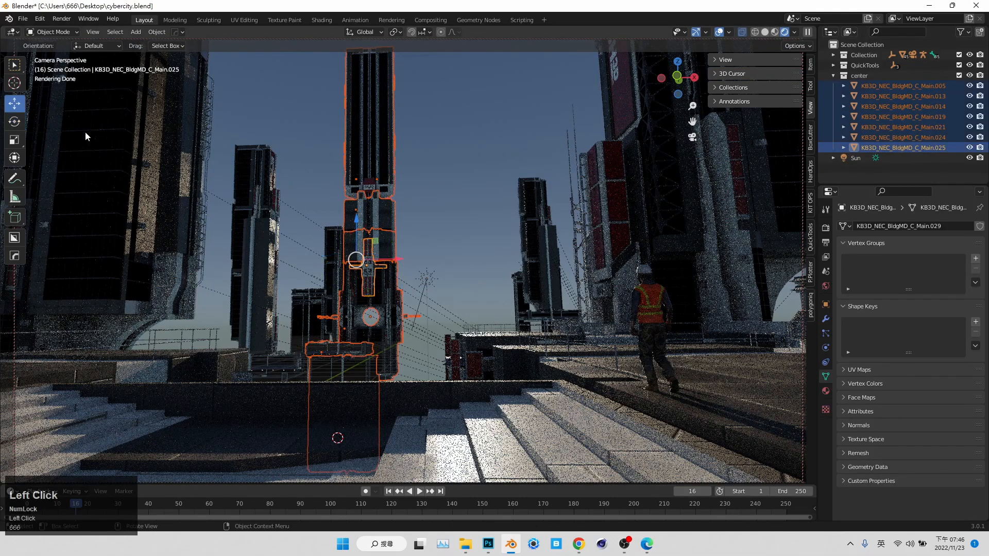
drag(392, 262, 456, 258)
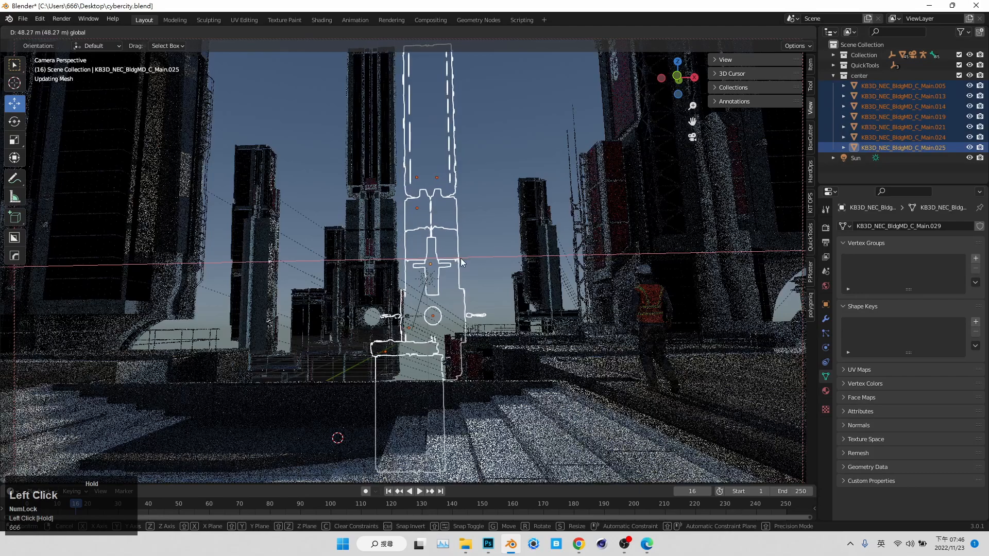
click(484, 162)
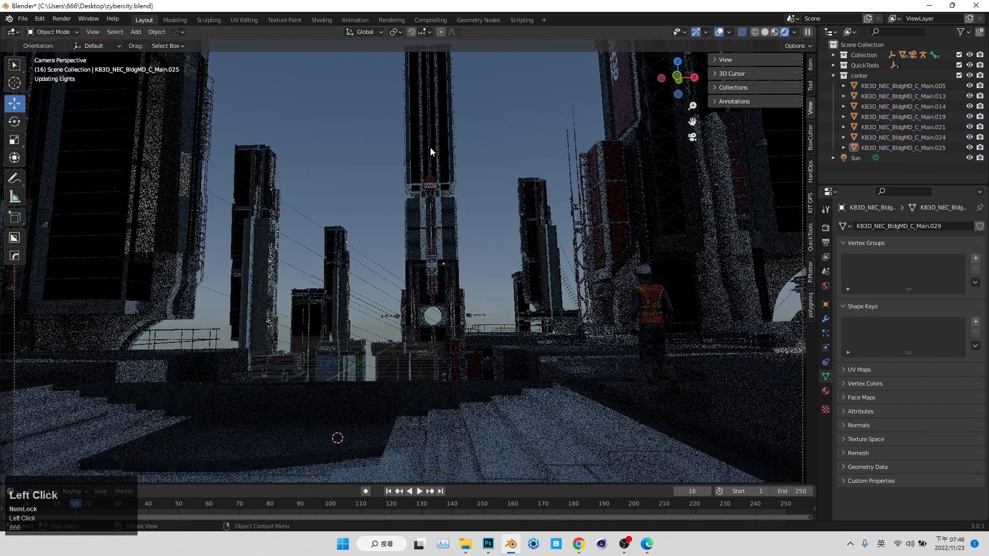
Apply the Mirror modifier on the central tower's top section and on the two sections directly below it.
click(432, 151)
click(826, 319)
click(955, 243)
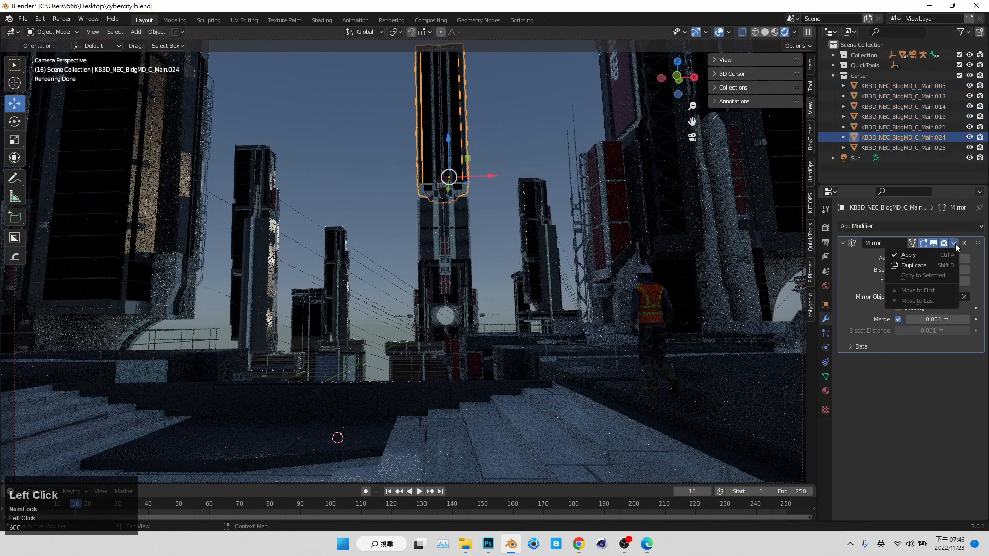
click(426, 209)
click(427, 209)
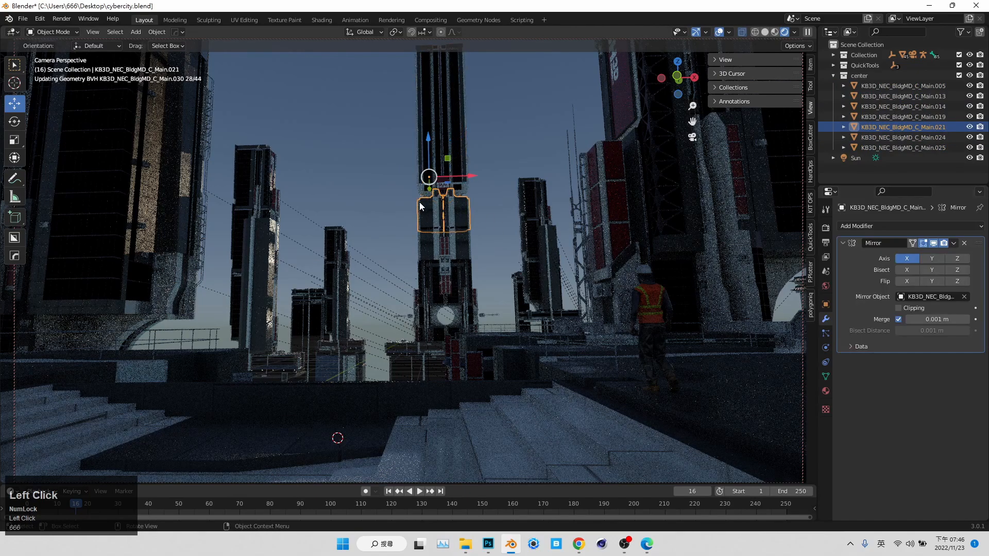
click(954, 243)
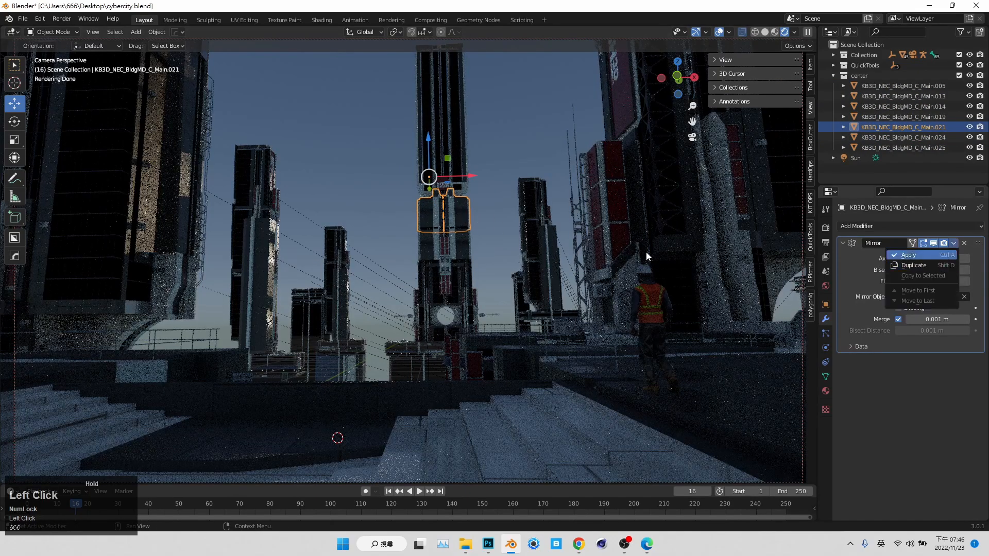
click(429, 239)
click(428, 239)
click(954, 243)
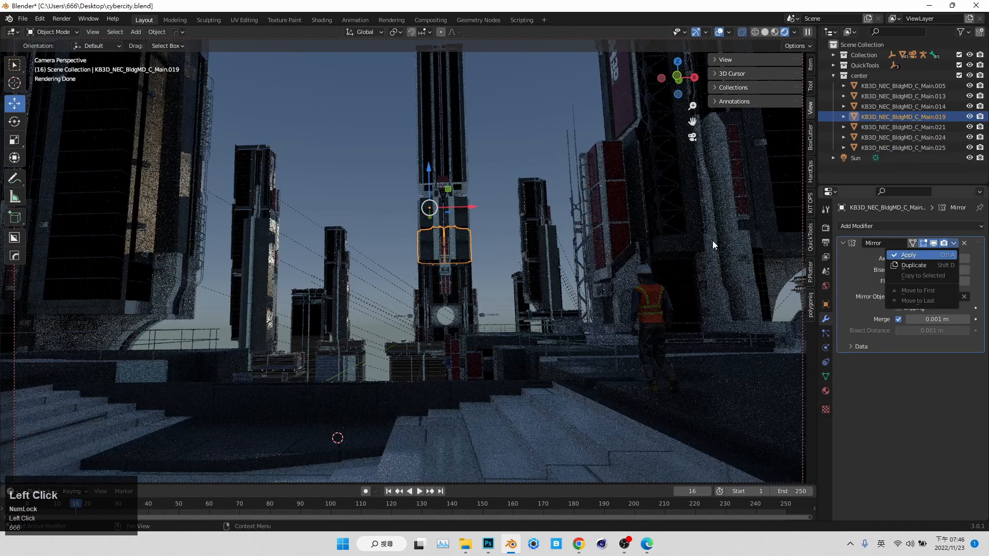
Apply the Mirror modifier on the narrow piece in the middle of the central tower.
click(450, 212)
click(467, 189)
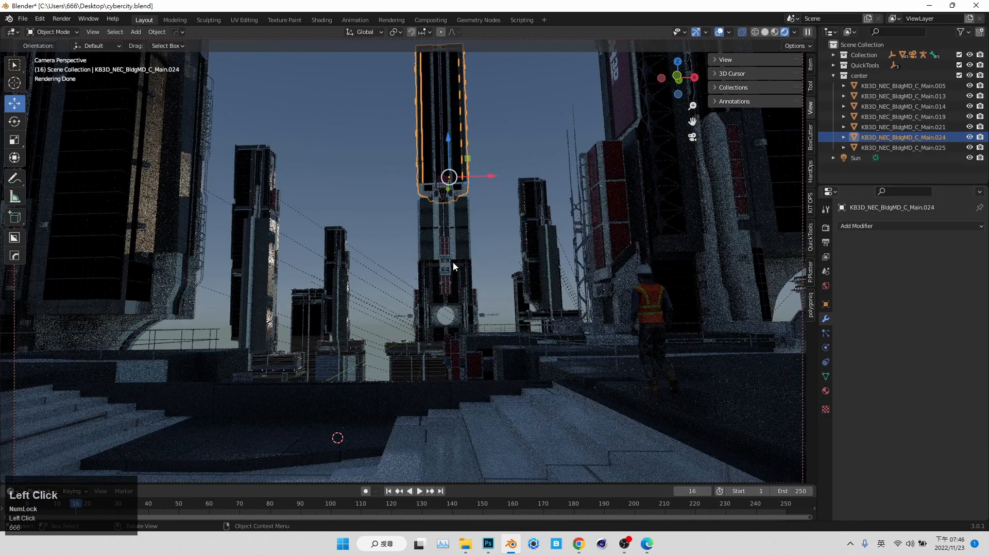
click(452, 262)
click(948, 246)
click(955, 246)
click(955, 246)
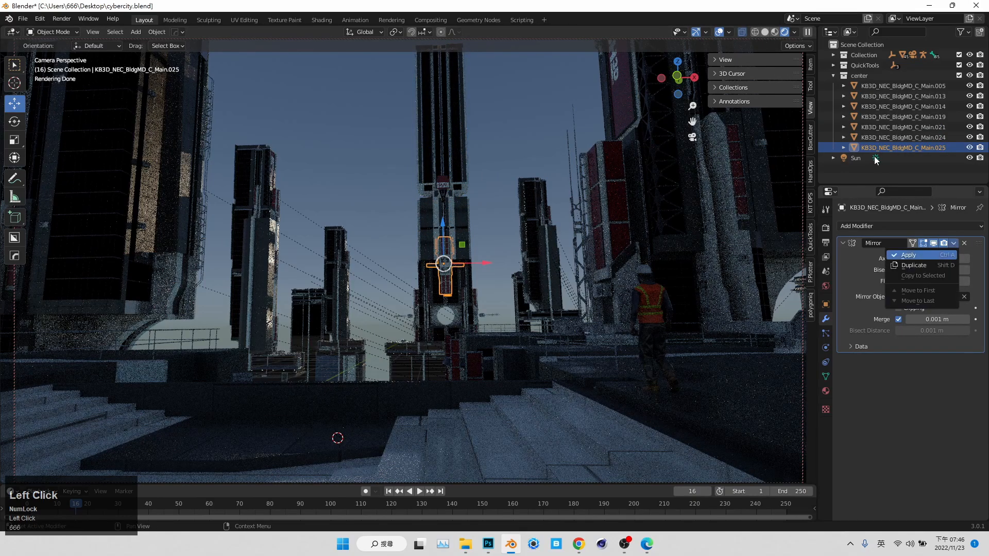
Select all parts in the center collection and shift the tower slightly along X toward the left background towers.
click(875, 91)
shift+click(870, 148)
drag(480, 263, 455, 263)
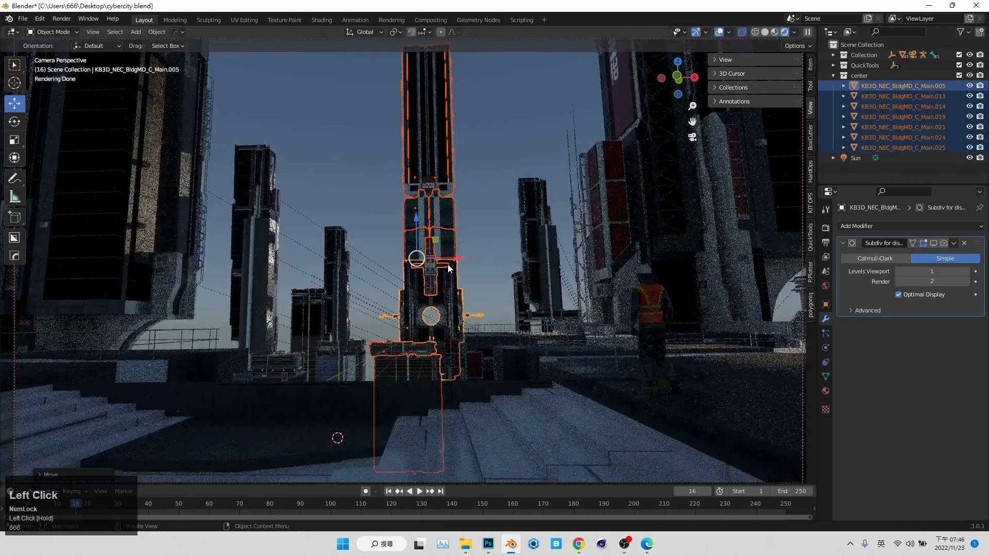
Set the World background's sky strength to 2.
click(826, 391)
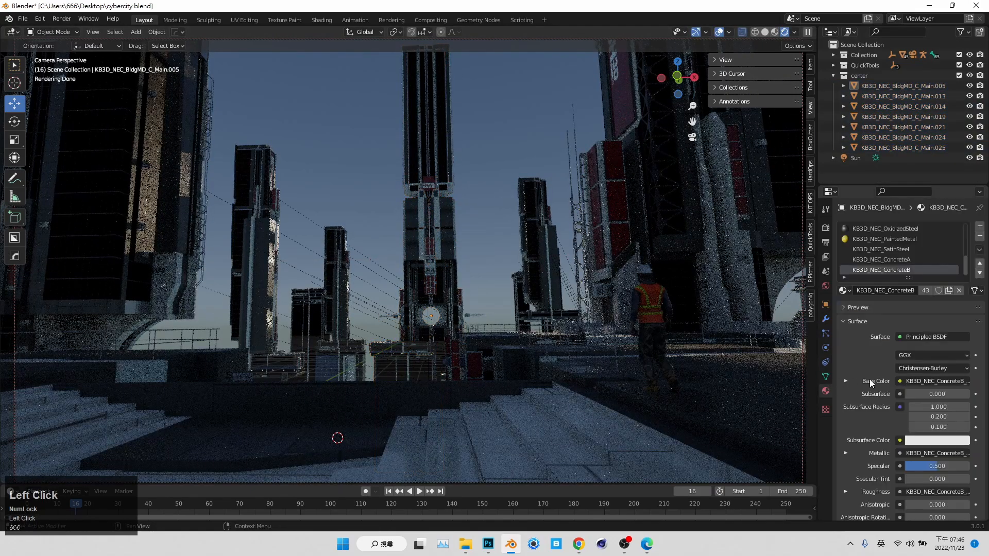
click(826, 286)
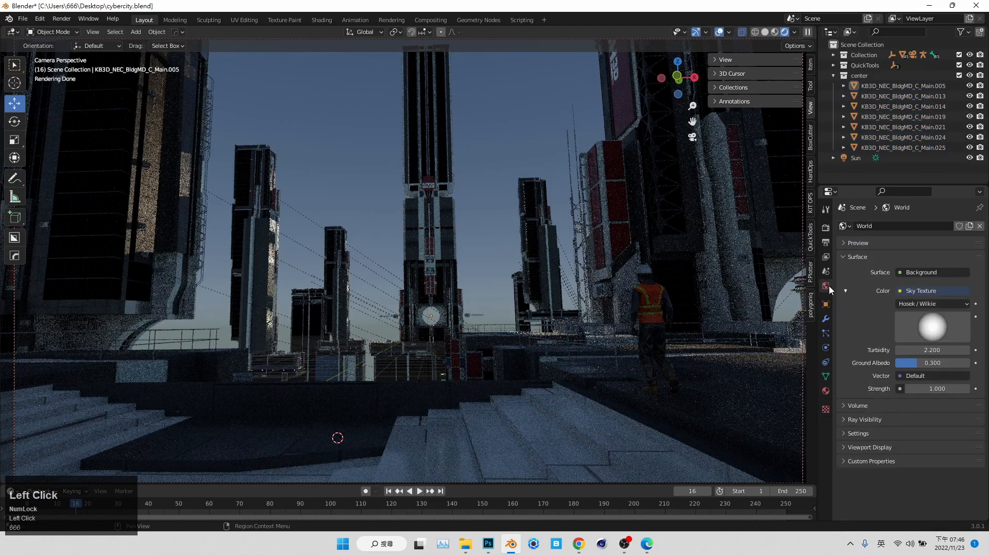
click(935, 387)
text(2)
key(Return)
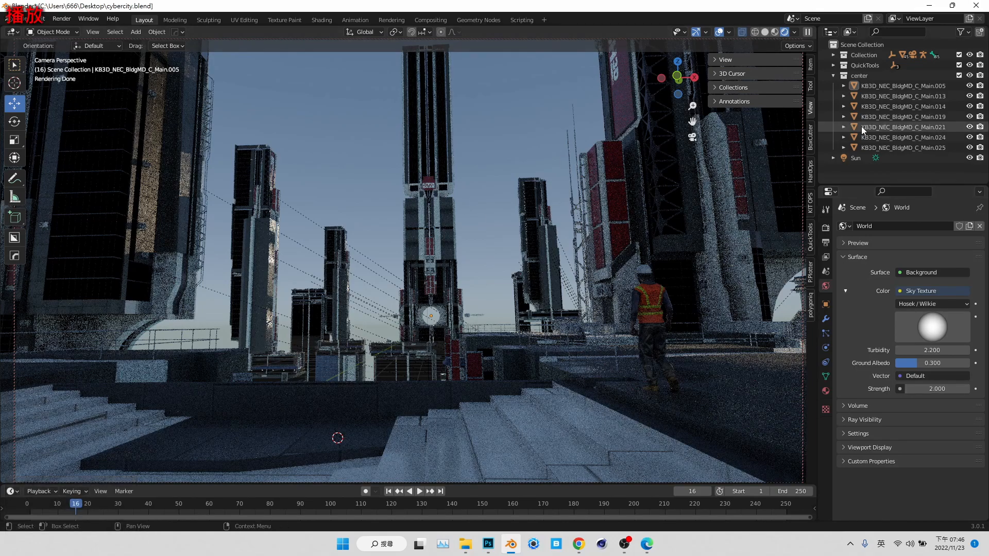
Select the center collection's tower parts again and nudge them slightly along X.
click(873, 86)
shift+click(870, 148)
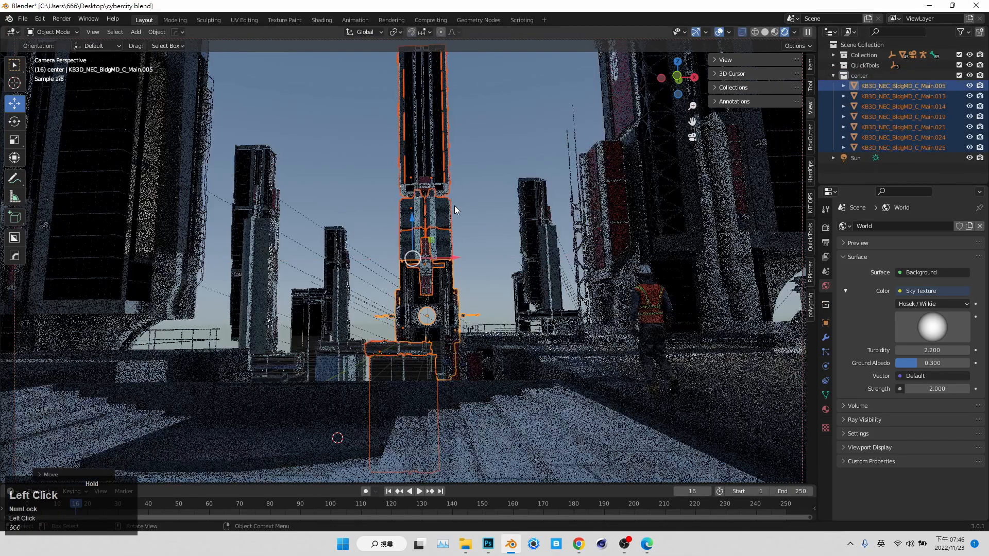
Try small changes to the Sun's X rotation, undo them, and collapse the transform settings.
click(853, 158)
click(14, 121)
click(811, 64)
click(777, 62)
drag(745, 128, 742, 128)
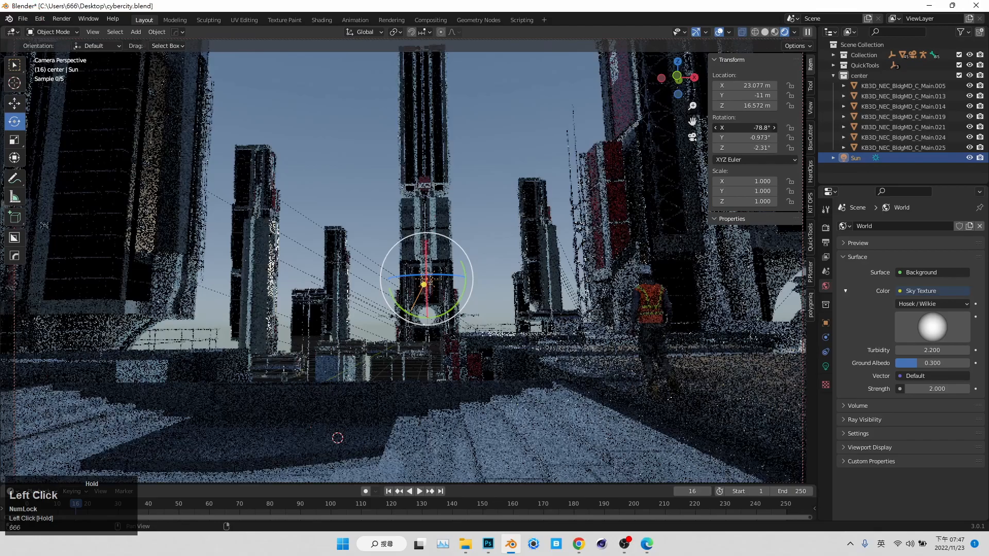
drag(742, 127, 752, 148)
key(ctrl+z)
key(ctrl+z)
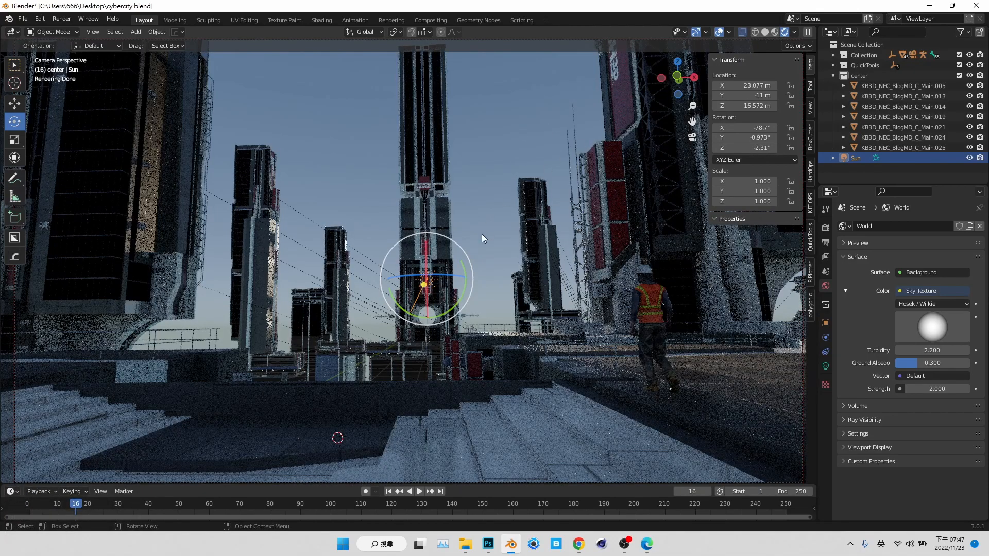
click(694, 135)
click(694, 136)
click(502, 135)
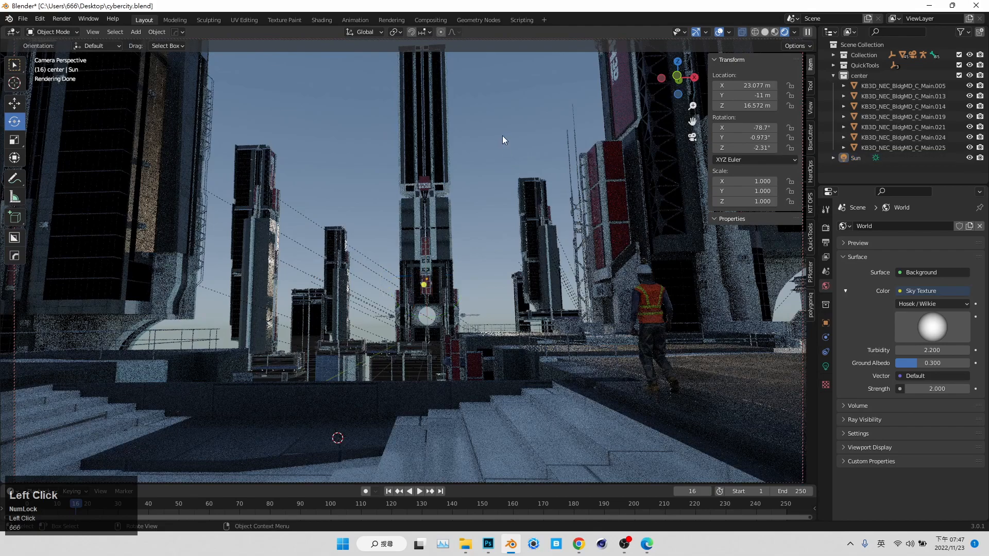
click(723, 62)
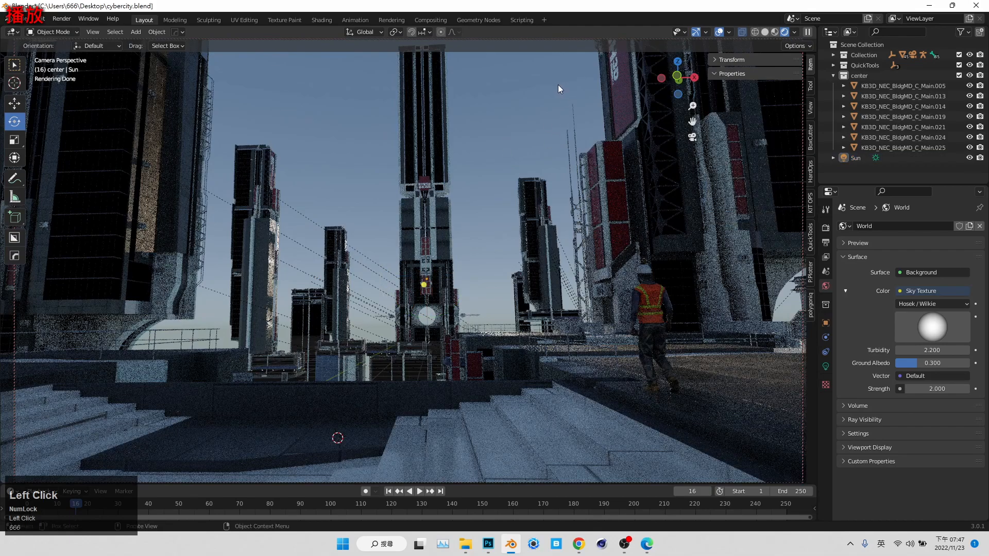
Select the parts of the background tower between the central tower and the right-hand building and shift them along X toward that building.
click(518, 164)
shift+click(542, 224)
click(547, 326)
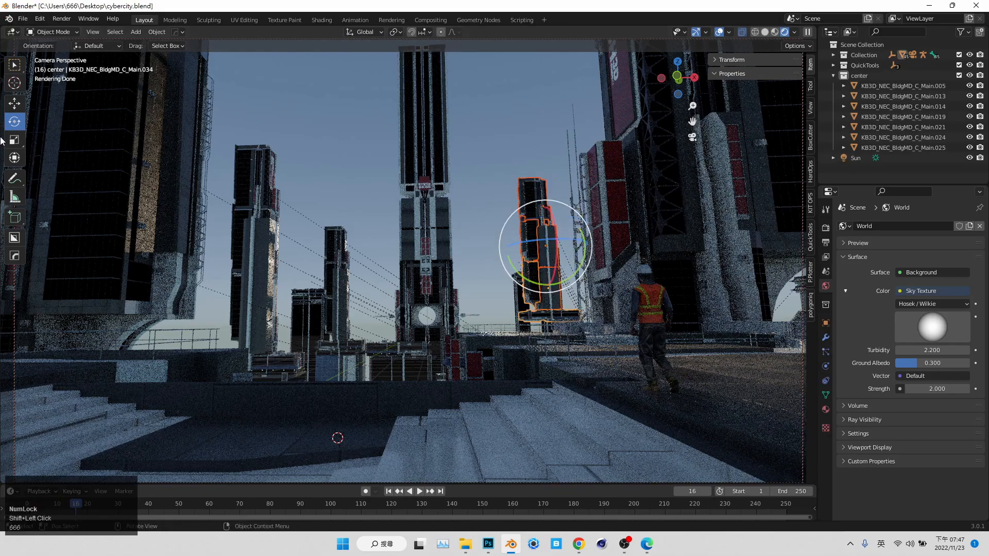
click(14, 103)
drag(582, 250, 549, 253)
Try to raise the narrow tower piece beside the right background tower along Z.
click(539, 307)
shift+click(537, 265)
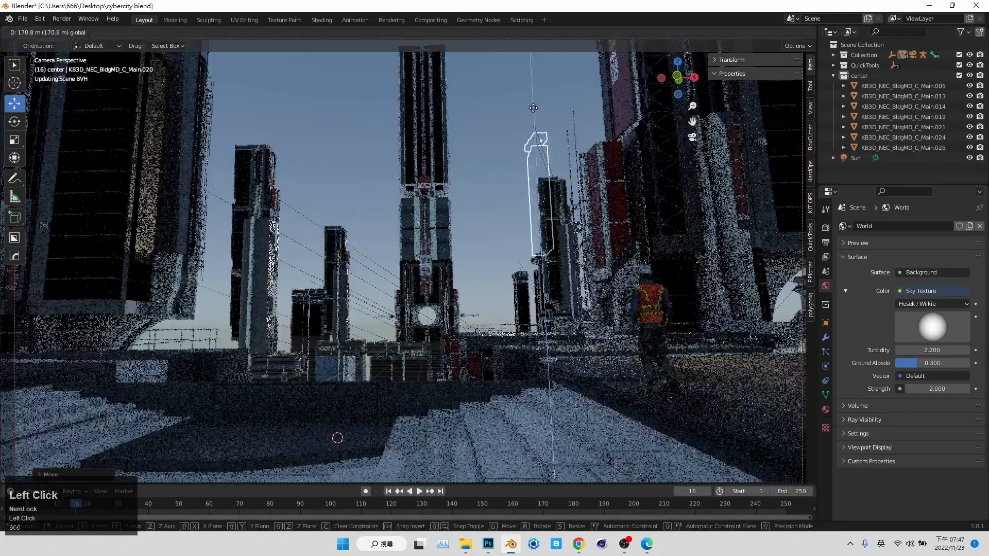
key(ctrl+z)
Select another distant tower's body and rooftop parts from an overview and shift them along X in the camera view.
click(693, 137)
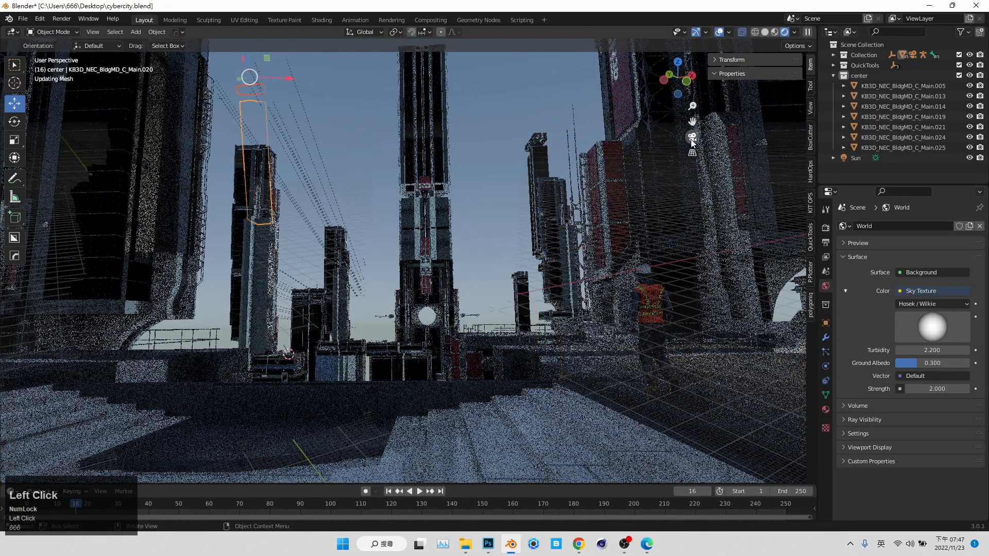
middle_drag(525, 184, 289, 154)
shift+middle_drag(263, 92, 381, 205)
shift+click(381, 205)
click(691, 142)
drag(584, 248, 529, 247)
Move the selected tower parts across the scene from an overview so they fill the gap beside the right background tower.
click(692, 137)
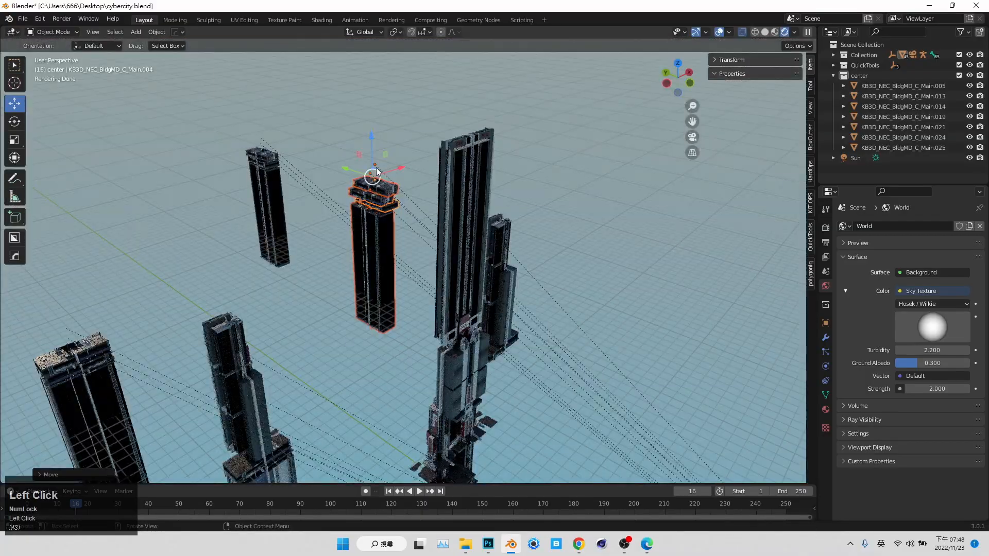
middle_drag(404, 191, 420, 209)
drag(355, 146, 485, 283)
middle_drag(484, 283, 508, 266)
middle_drag(585, 253, 415, 122)
drag(337, 83, 519, 213)
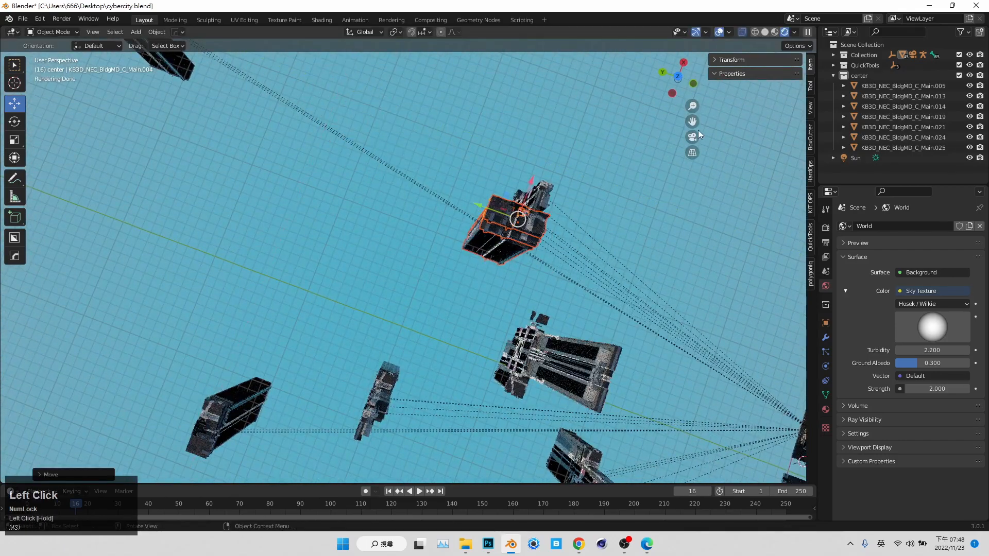
click(693, 136)
drag(524, 169, 539, 125)
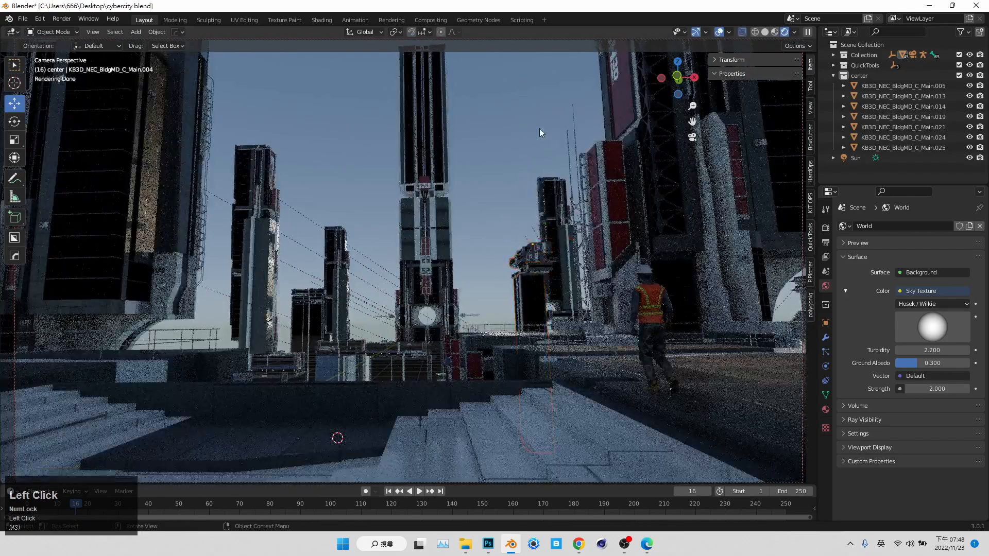
click(489, 545)
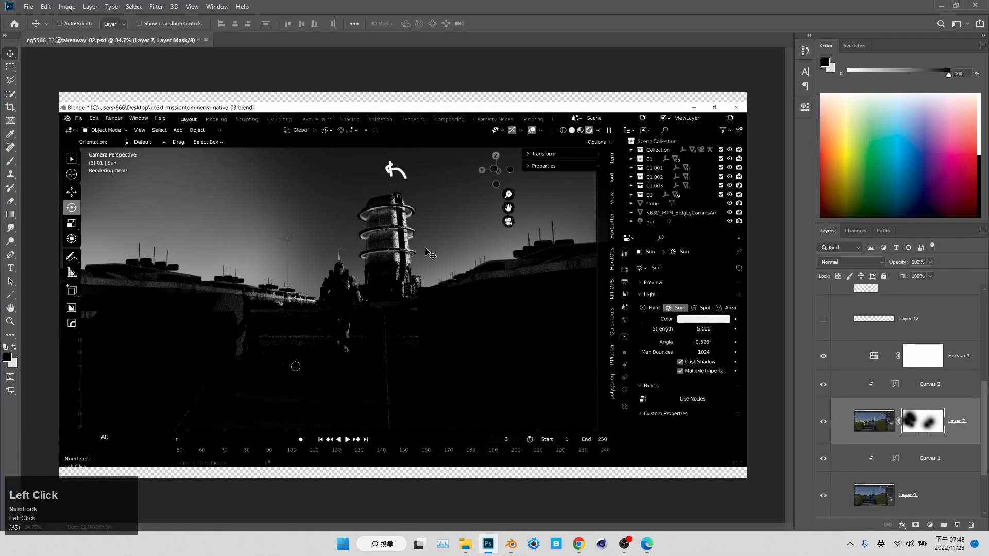
click(953, 5)
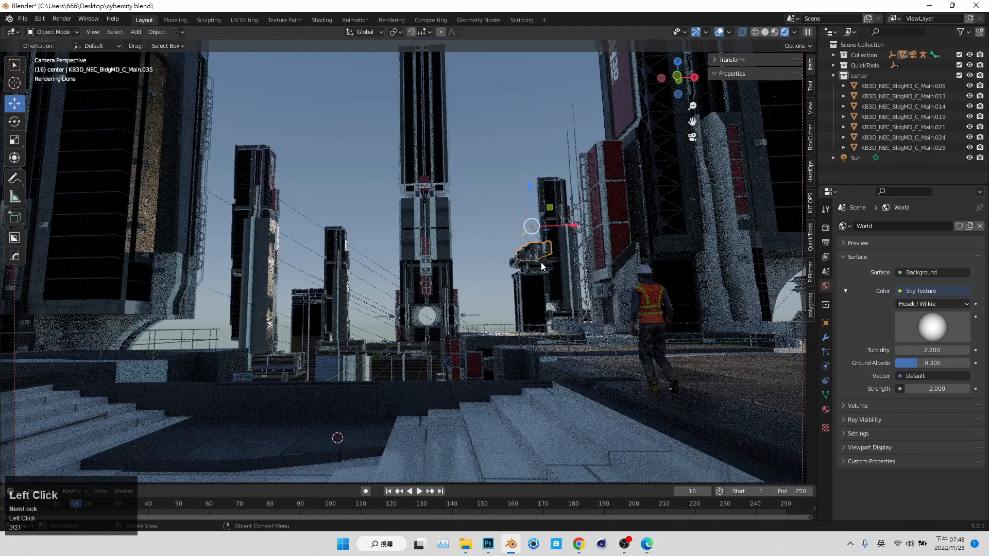
Adjust the small background tower's rooftop part along Z and move the separate narrow tower piece along X toward the central tower.
mouse_move(533, 255)
mouse_down()
mouse_move(538, 272)
mouse_move(530, 236)
mouse_up()
click(494, 198)
click(690, 138)
scroll(439, 207, down, 1)
click(195, 82)
middle_drag(195, 82, 184, 74)
click(691, 137)
drag(540, 254, 510, 259)
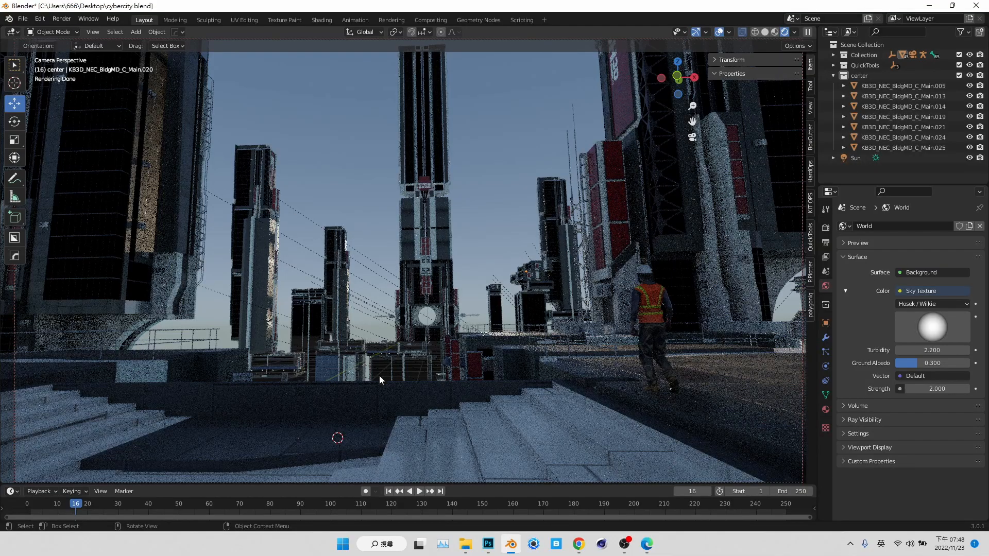
Reframe the camera slightly using walk navigation and save the file.
key(shift+grave)
key(w)
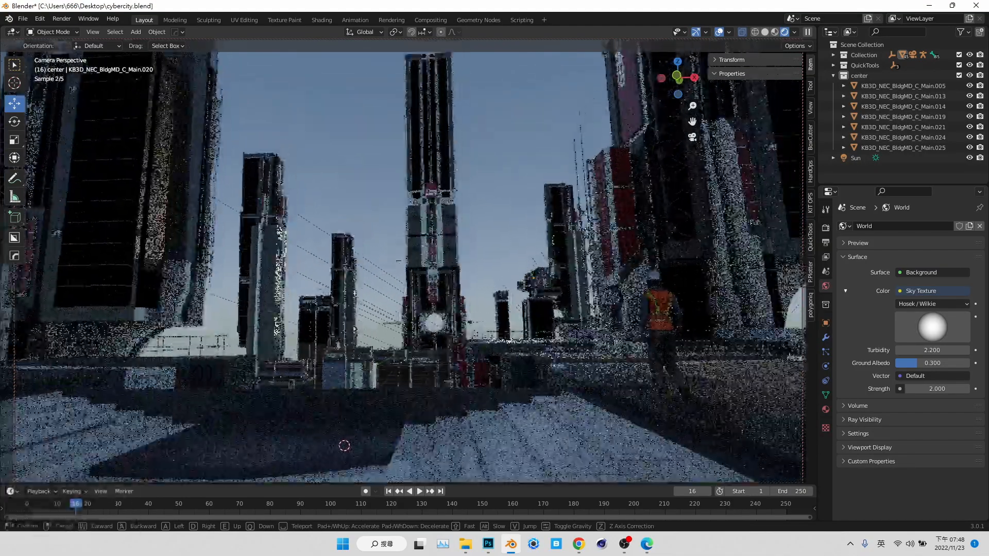
click(451, 202)
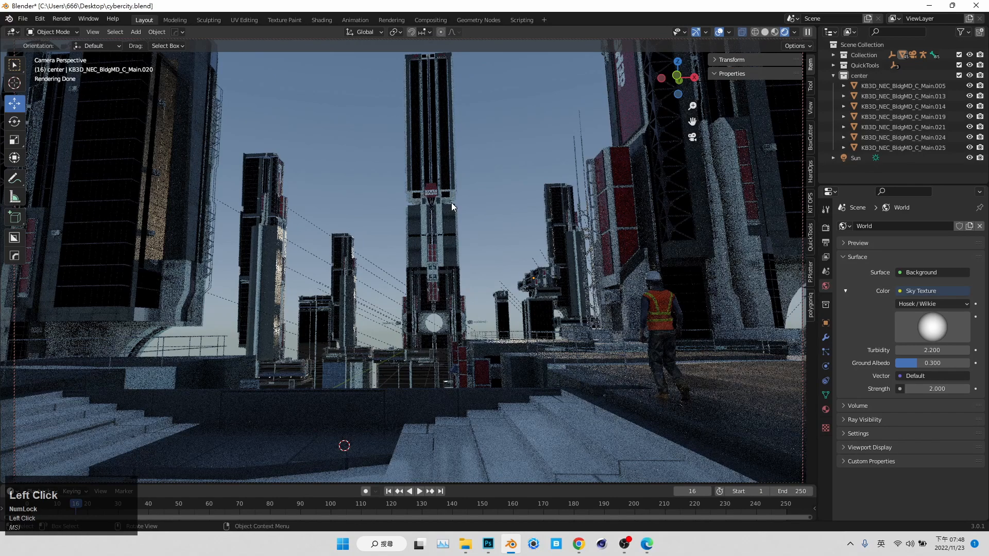
key(ctrl+s)
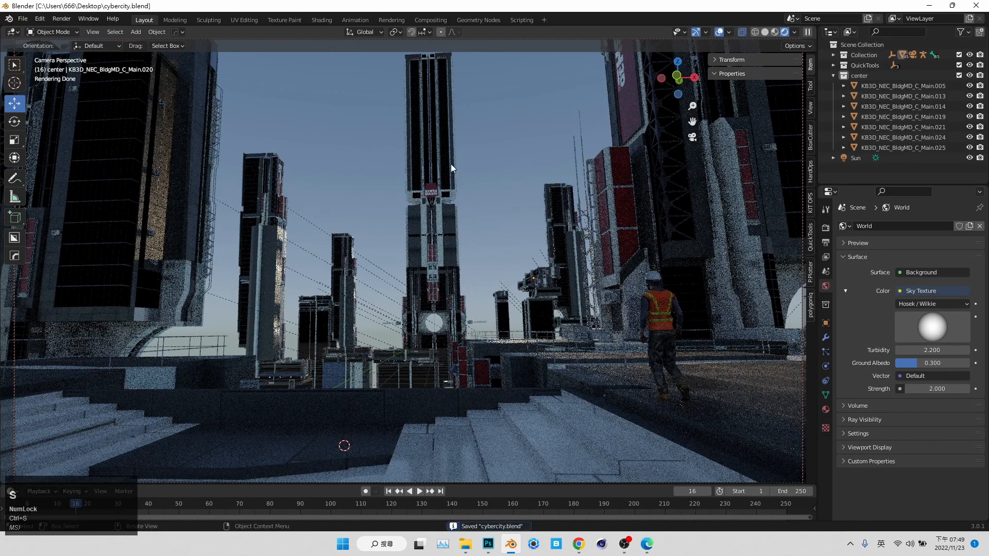
Replace the KB3D_NEC_GlassBlack material on the central tower's upper section with KB3D_NEC_MetalAccent.
click(451, 166)
click(825, 410)
click(881, 251)
scroll(875, 261, down, 3)
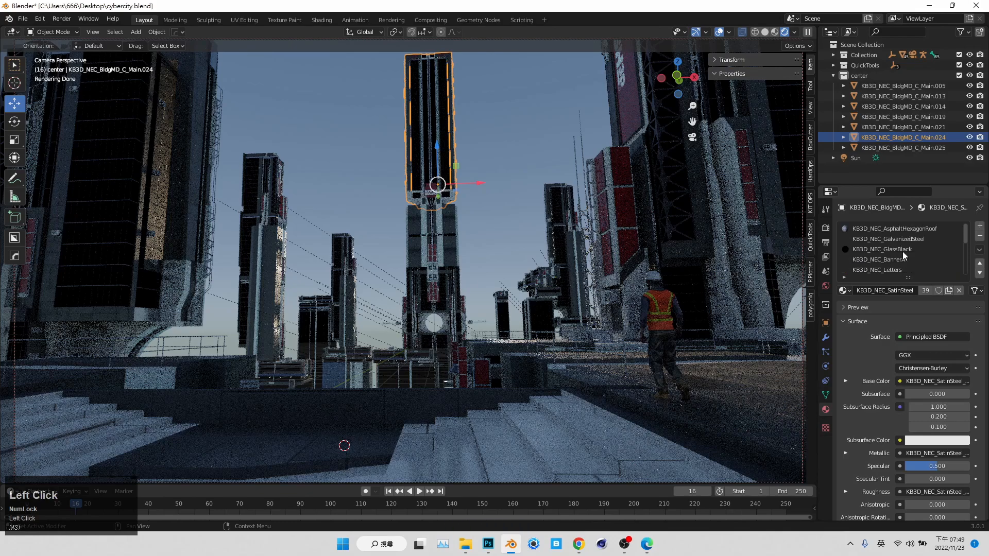
click(899, 249)
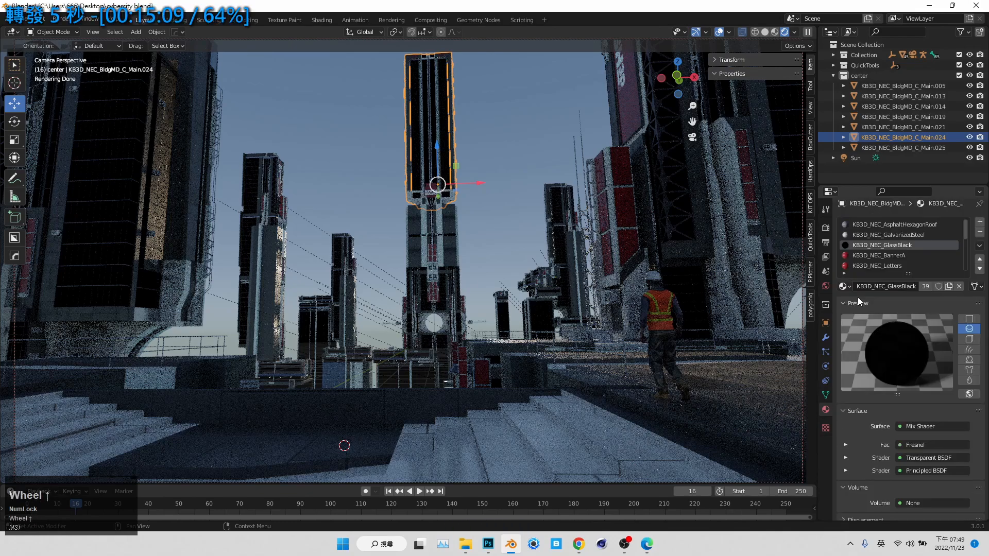
click(888, 264)
ctrl+click(899, 265)
double_click(899, 266)
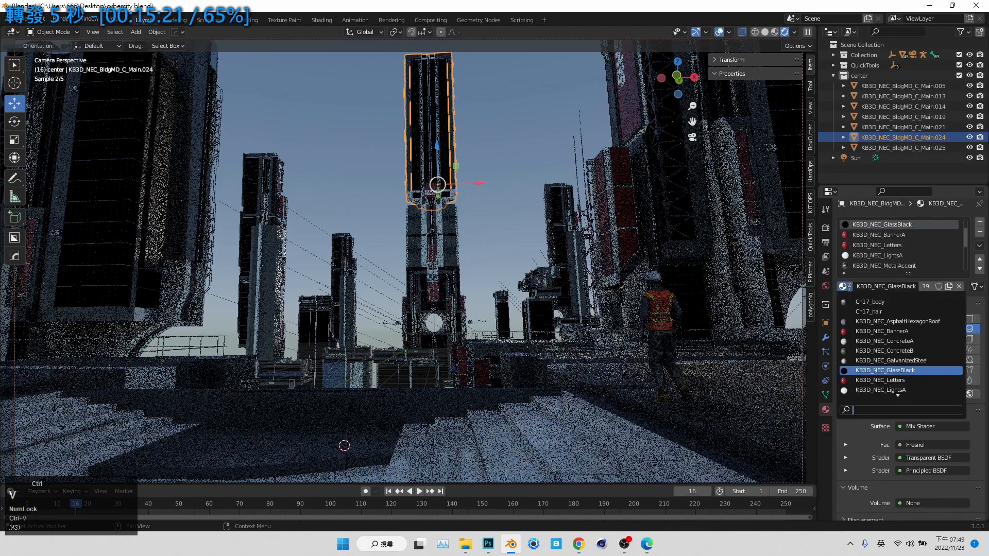
text(MetalAccent)
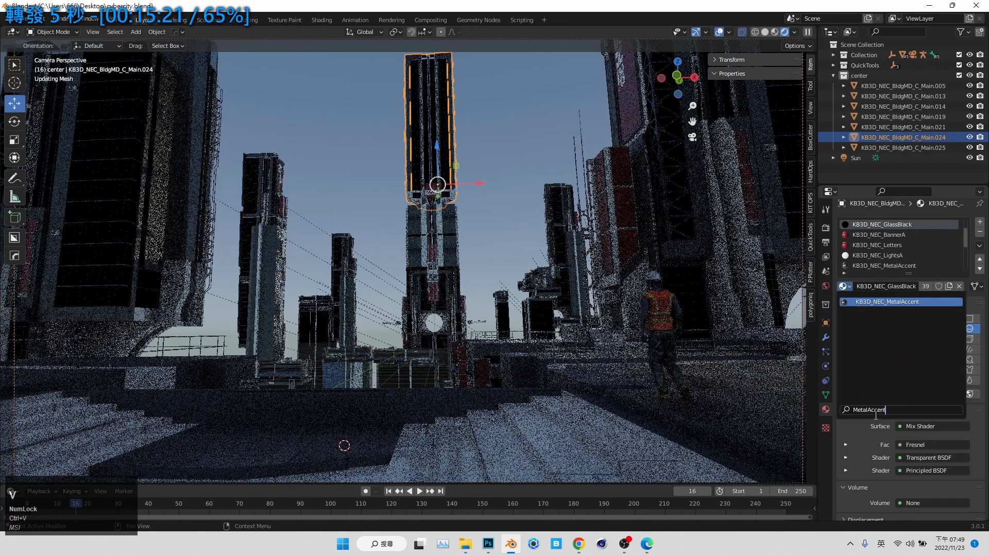
click(879, 302)
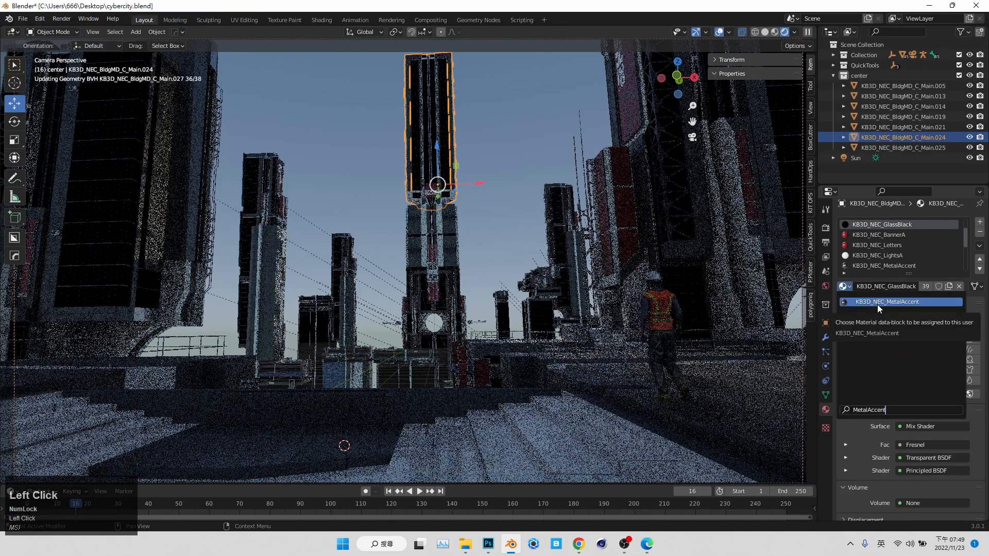
click(503, 123)
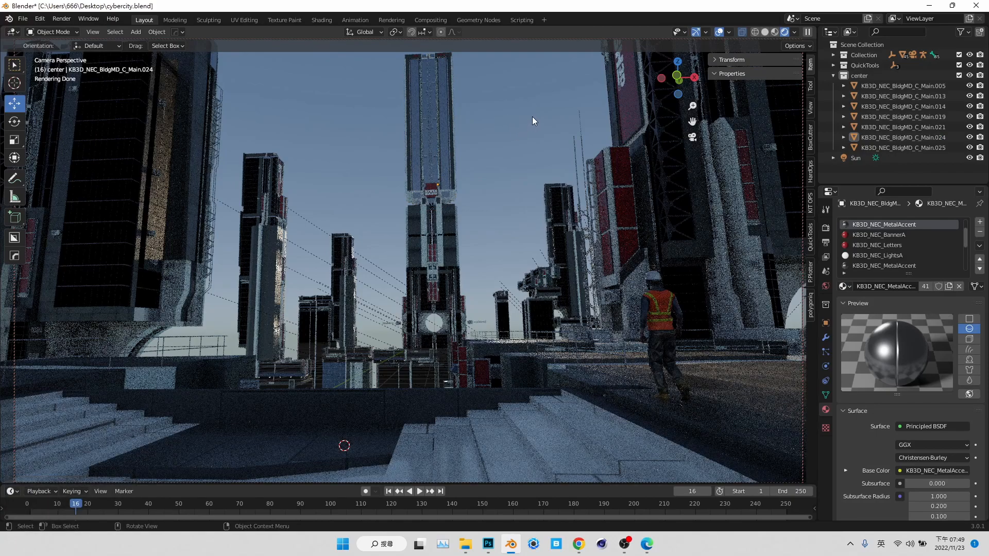
Replace the KB3D_NEC_GlassBlack material on the large right-hand foreground building with KB3D_NEC_MetalAccent.
scroll(888, 246, down, 3)
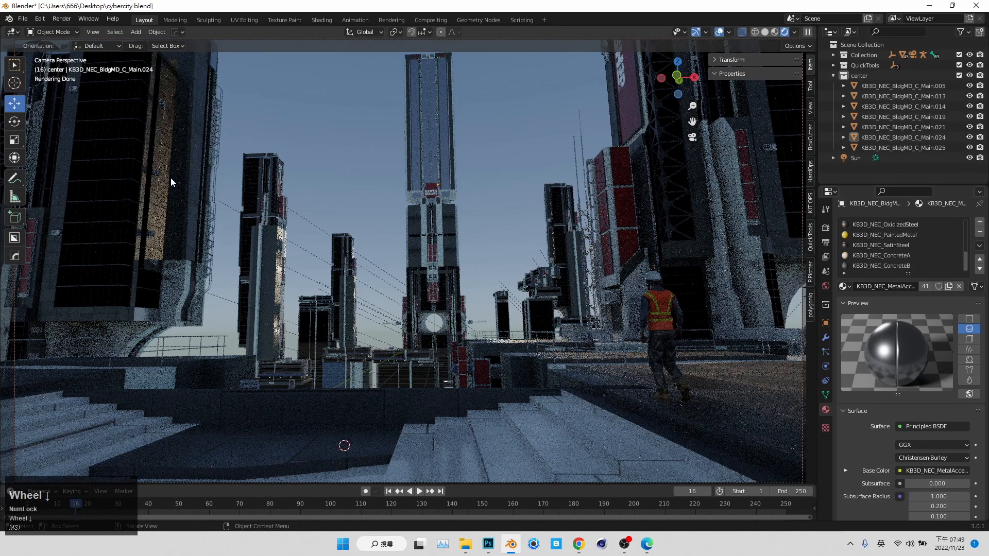
click(675, 191)
scroll(886, 255, down, 3)
scroll(892, 255, up, 3)
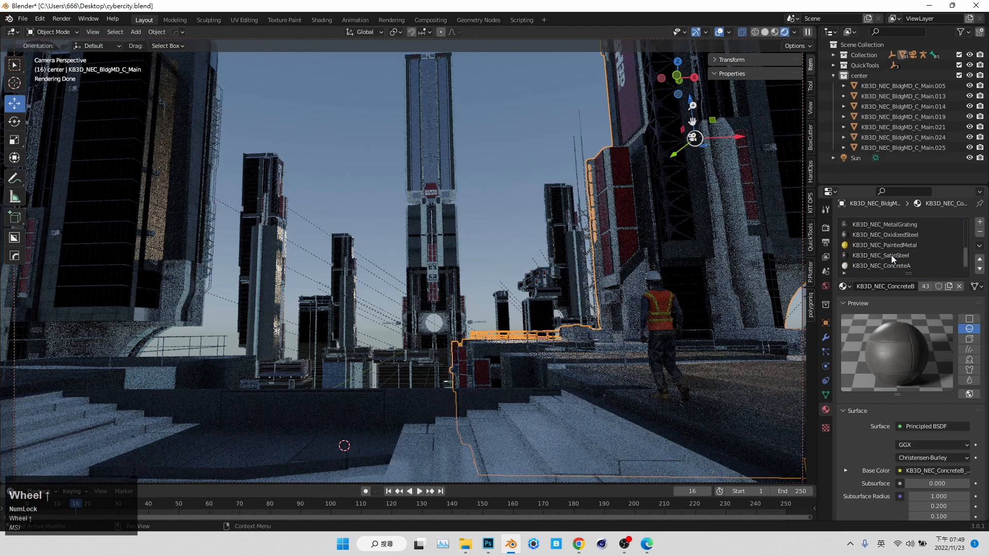
click(892, 245)
click(845, 287)
text(MetalAccent)
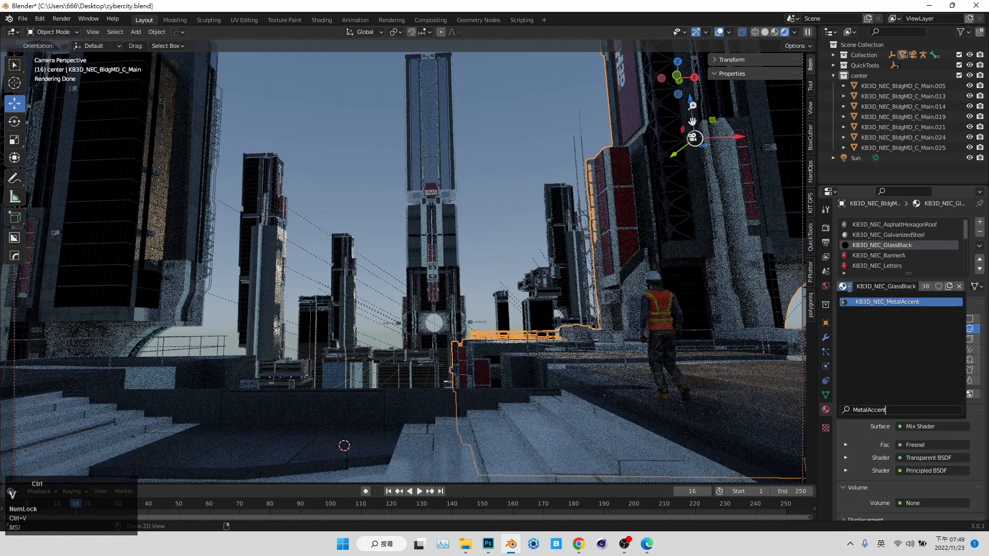
click(885, 302)
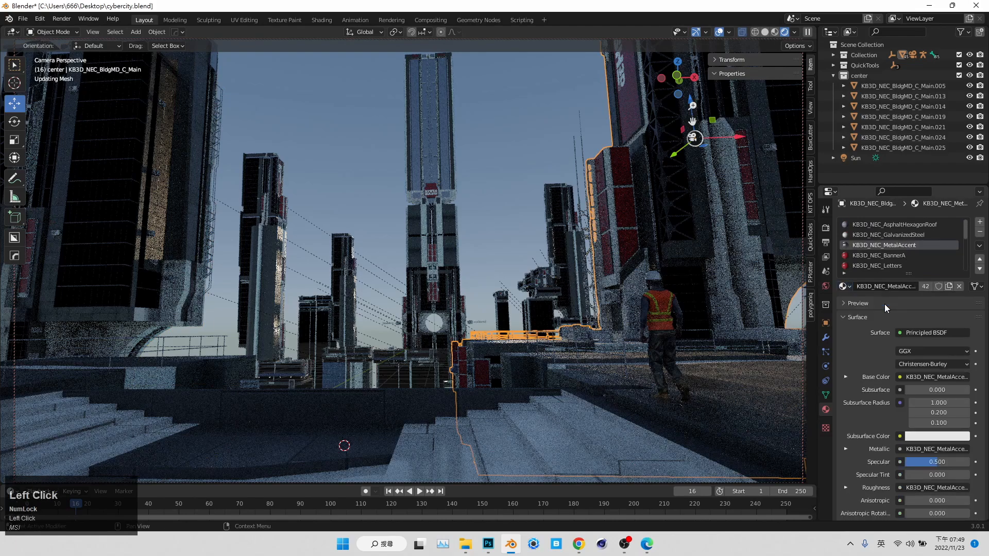
click(515, 146)
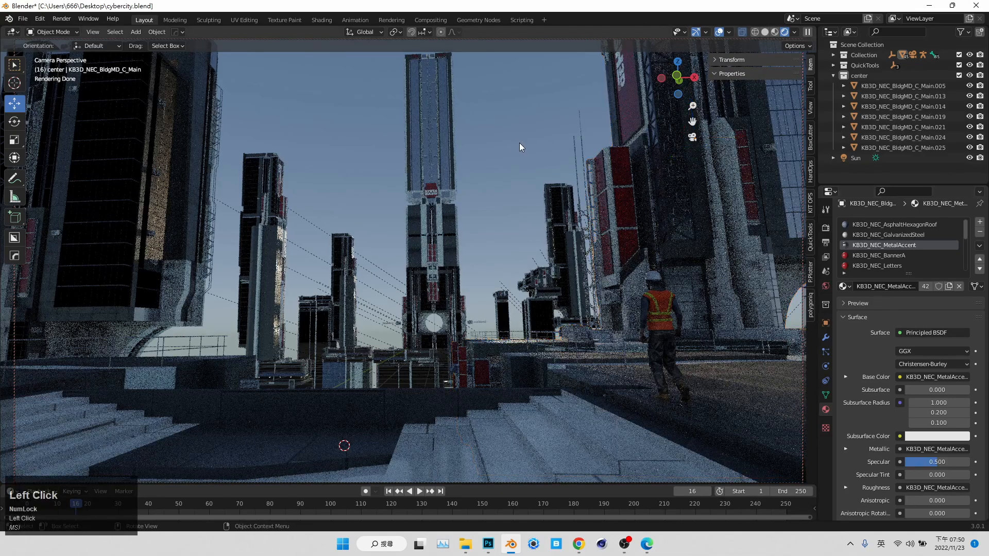
Replace the KB3D_NEC_GlassBlack material on the large left-hand foreground building with KB3D_NEC_MetalAccent.
click(157, 153)
click(857, 250)
scroll(866, 250, up, 4)
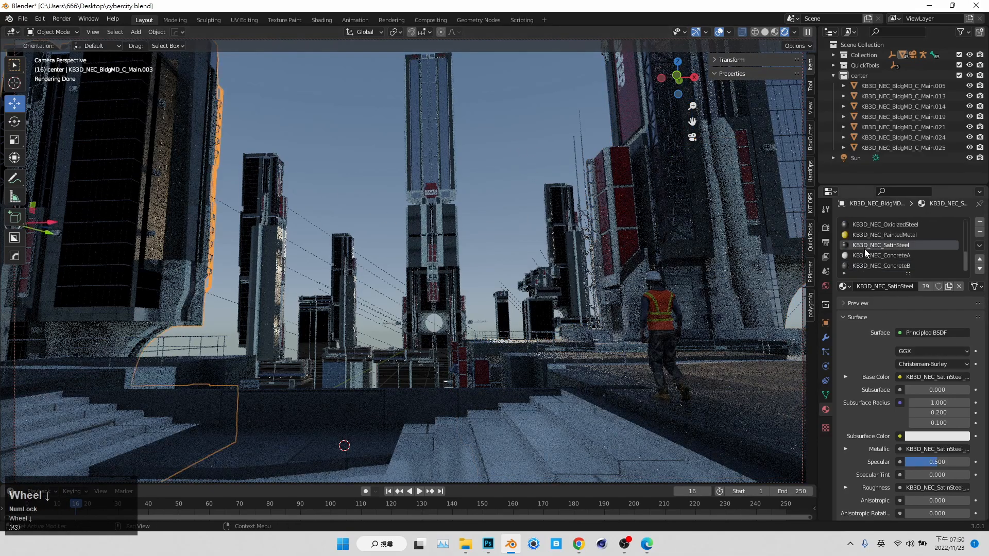
click(894, 247)
scroll(906, 267, up, 3)
click(882, 225)
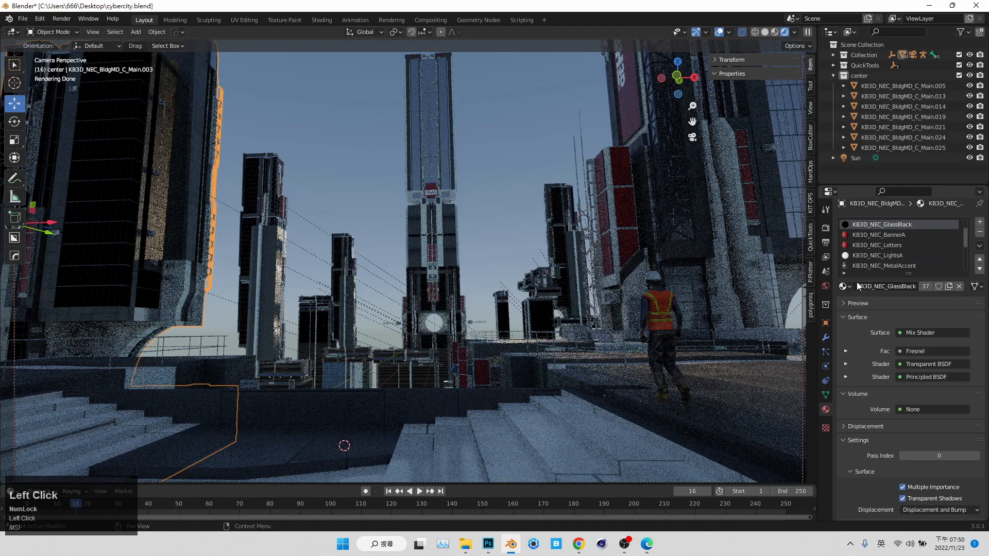
click(845, 287)
text(MetalAccent)
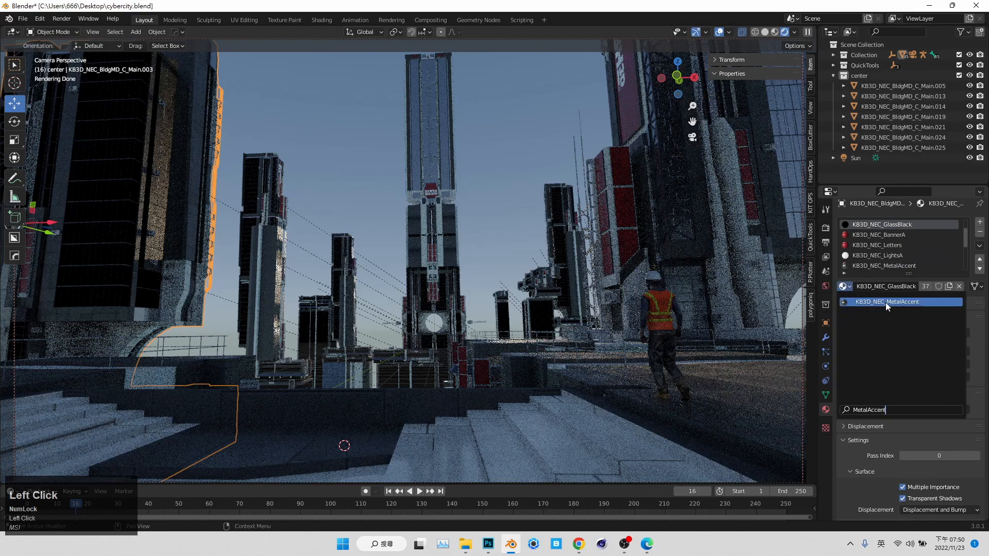
click(886, 302)
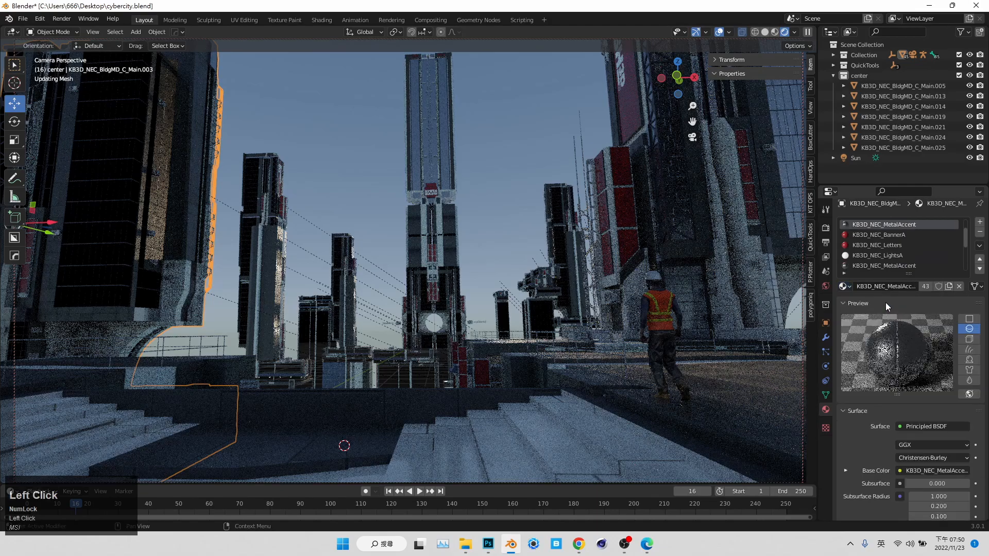
click(356, 183)
Assign KB3D_NEC_MetalAccent to the KB3D_NEC_ConcreteB material slot on the upper part of the left background tower.
click(256, 178)
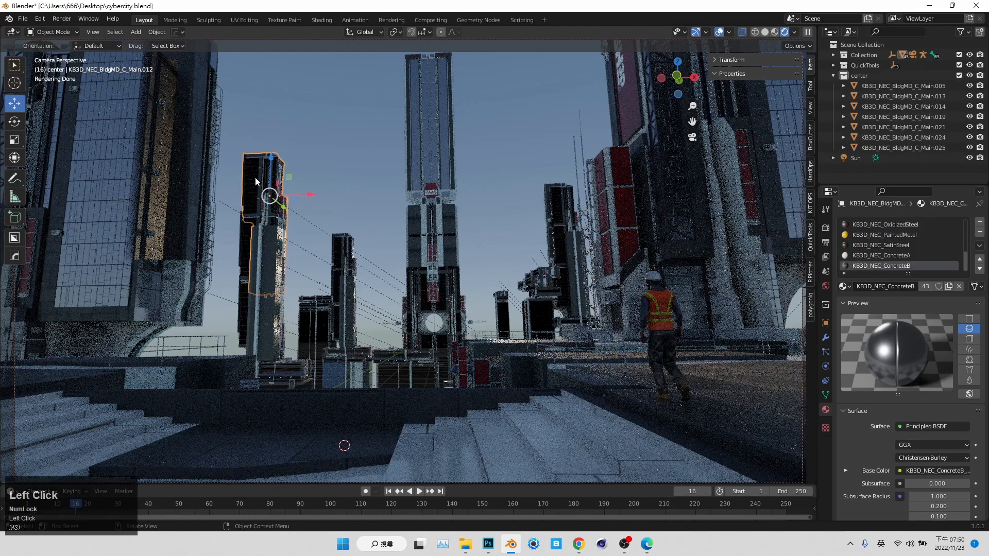
click(845, 286)
text(MetalAccent)
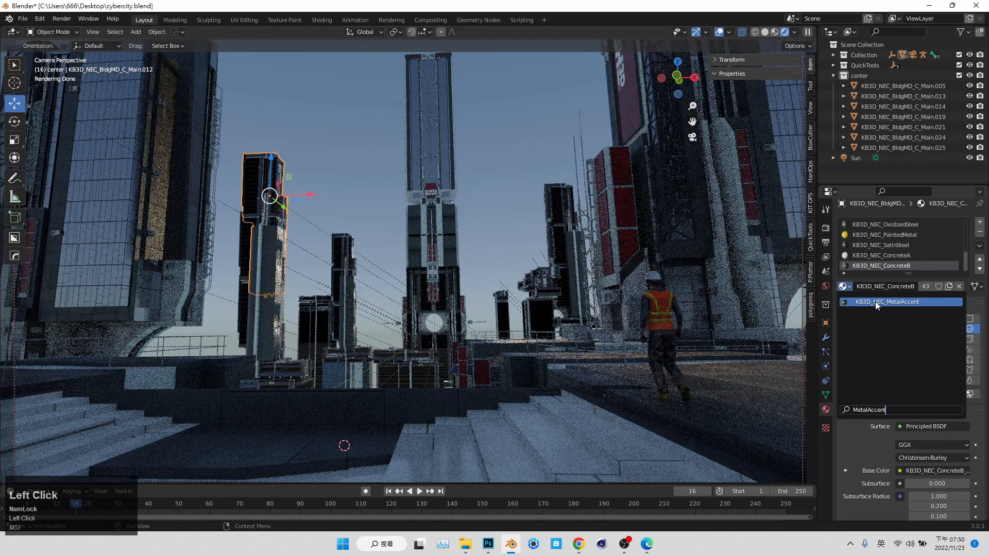
click(876, 302)
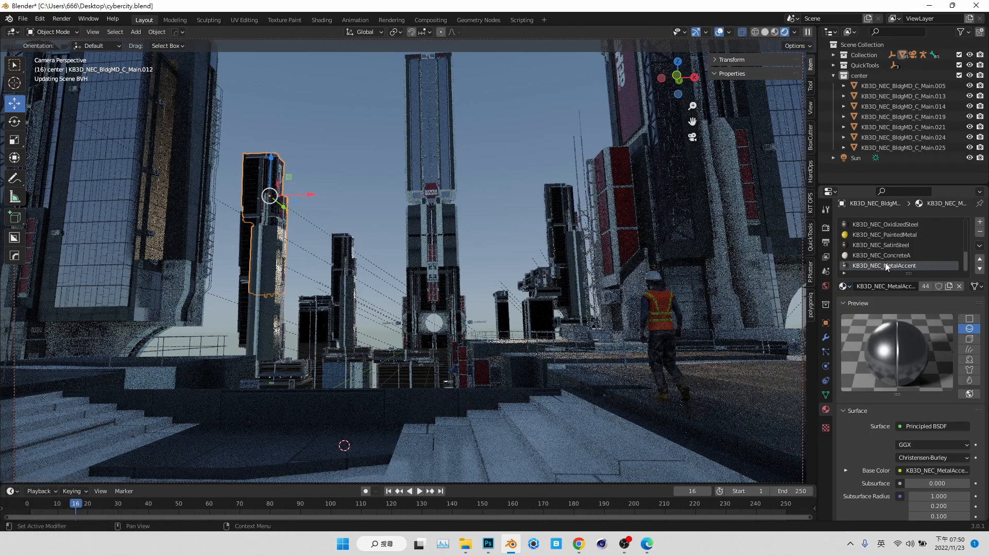
ctrl+scroll(893, 256, up, 1)
ctrl+scroll(898, 261, down, 1)
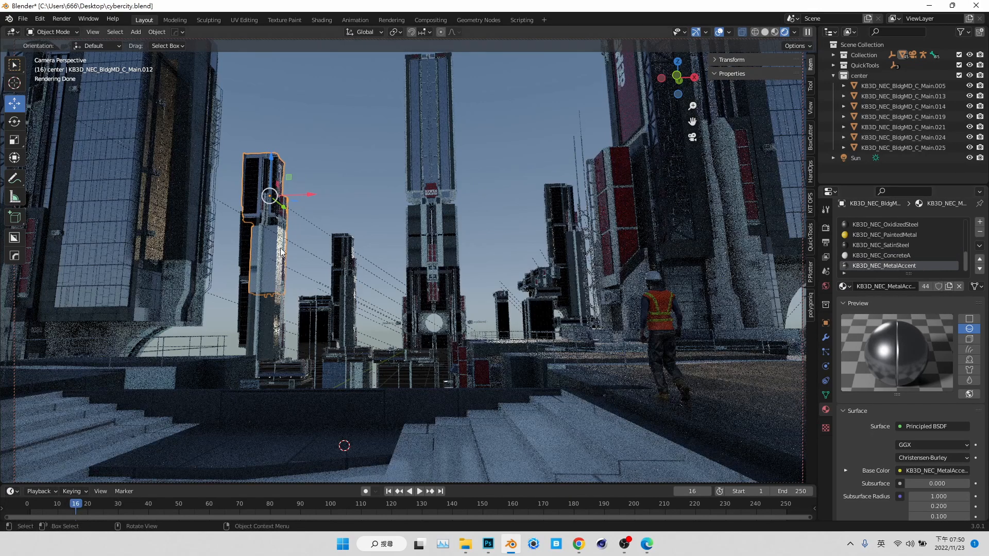
Undo the KB3D_NEC_MetalAccent assignment to the KB3D_NEC_ConcreteB slot on the left background tower's upper section.
click(320, 183)
key(ctrl+z)
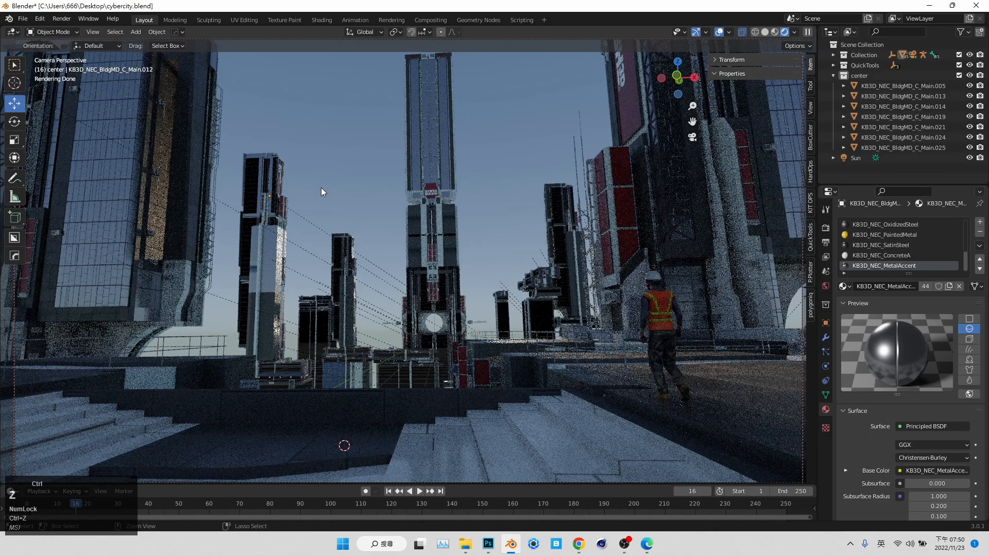
key(ctrl+z)
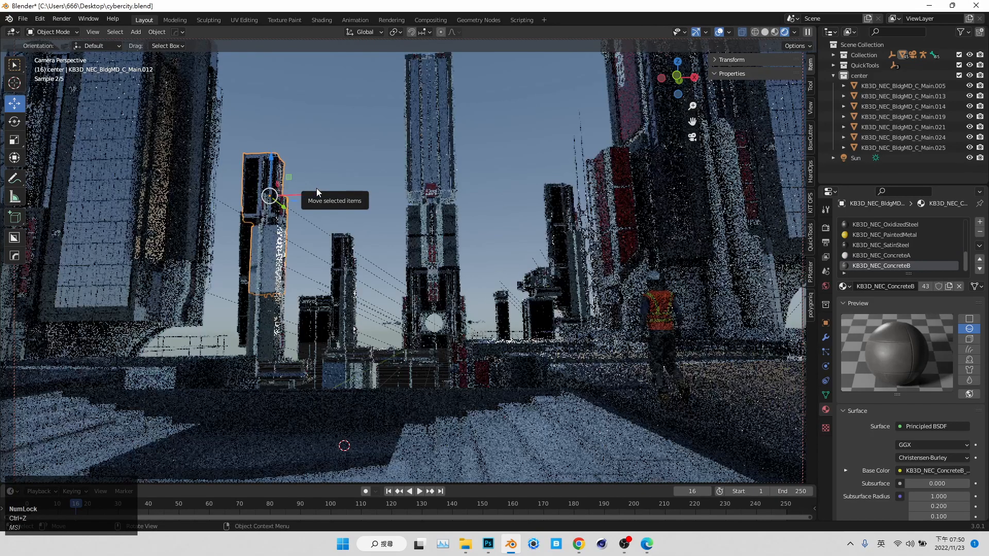
key(ctrl+z)
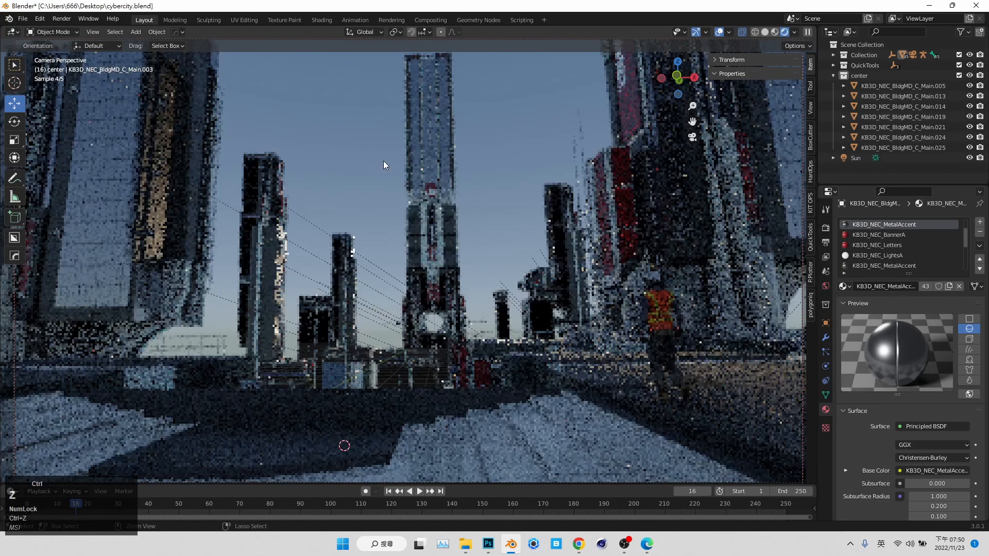
Replace the KB3D_NEC_GlassBlack material on the left background tower's upper section with KB3D_NEC_MetalAccent.
click(249, 166)
click(907, 256)
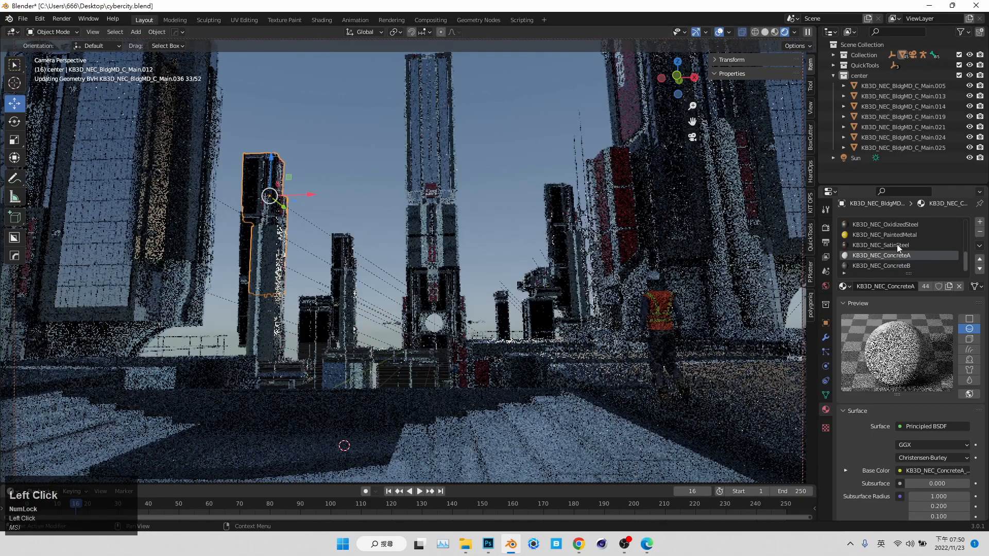
scroll(898, 252, up, 5)
click(898, 256)
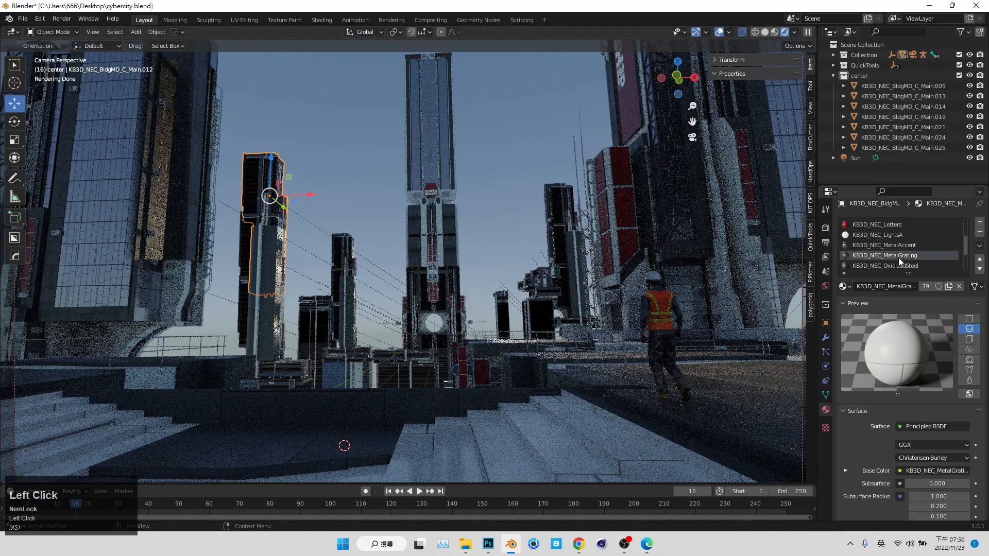
scroll(898, 257, up, 3)
click(900, 247)
click(845, 287)
text(MetalAccent)
click(907, 302)
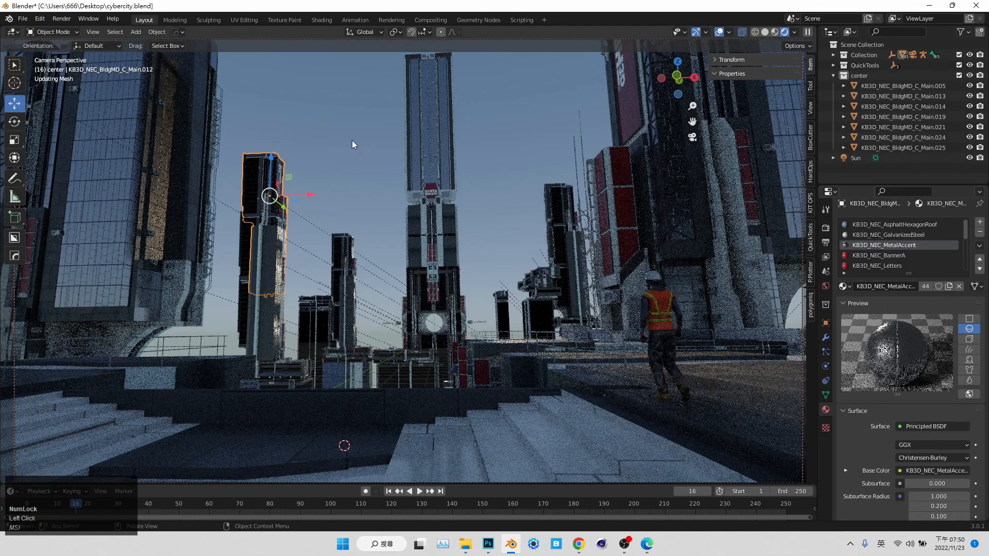
click(262, 289)
click(845, 287)
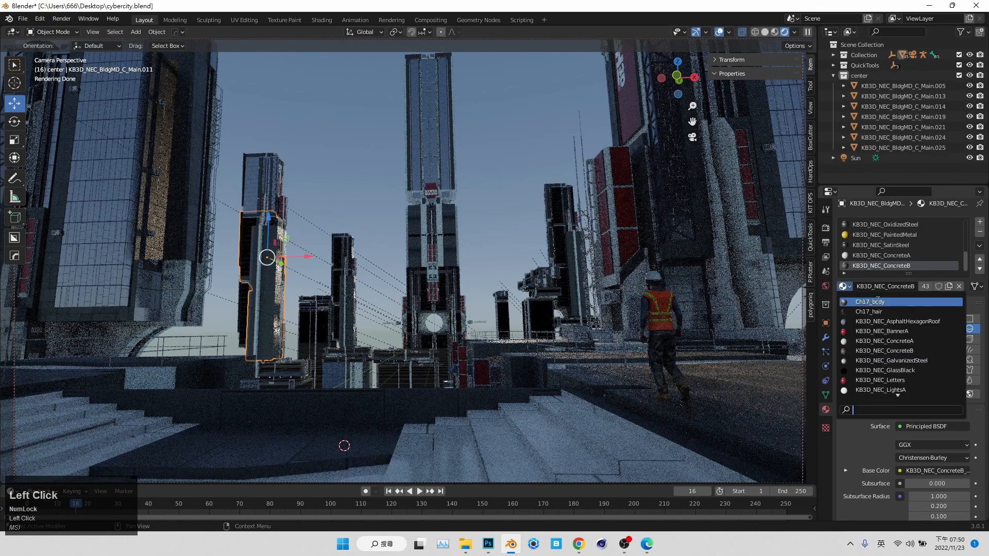
click(911, 367)
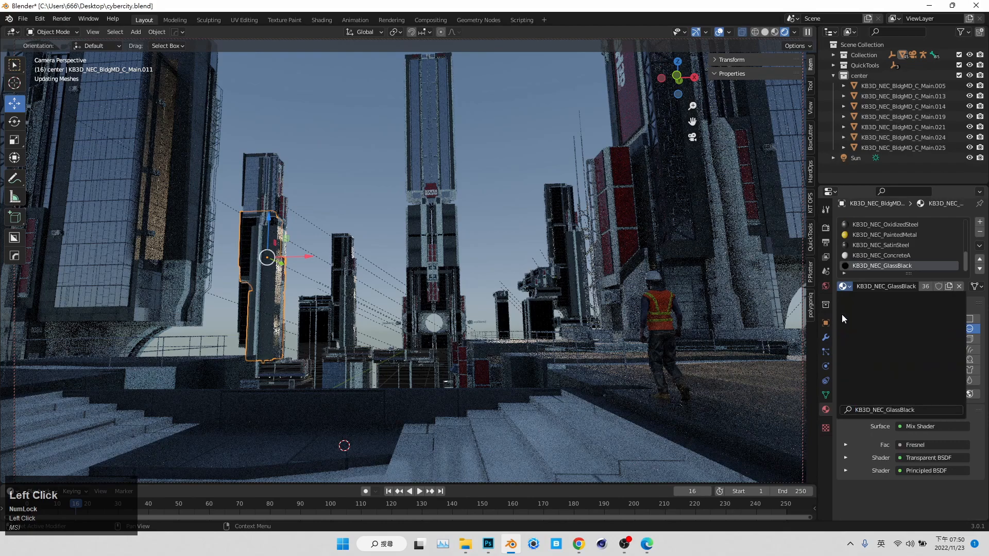
key(ctrl+z)
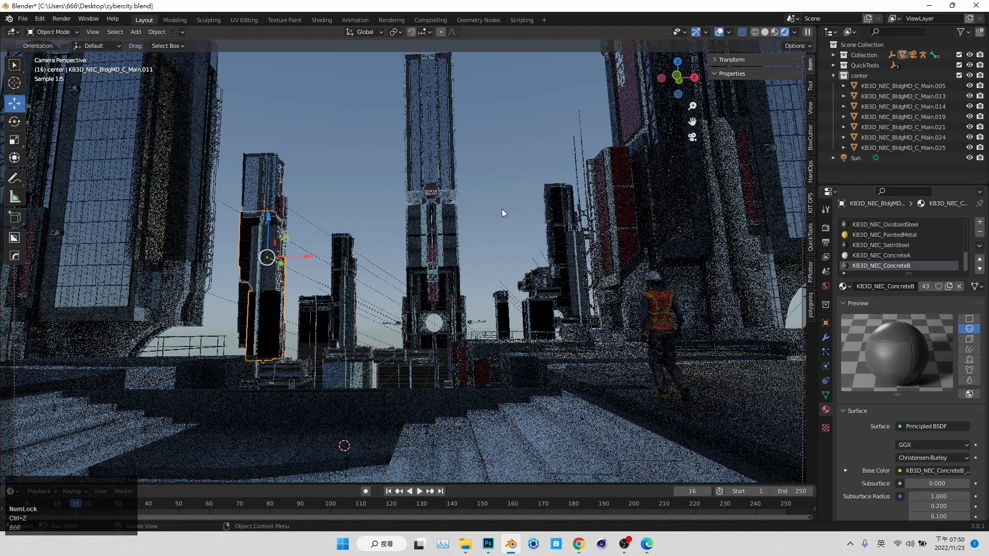
Replace the KB3D_NEC_GlassBlack material on the left background tower's middle section with KB3D_NEC_MetalAccent.
scroll(907, 257, up, 4)
scroll(914, 258, up, 4)
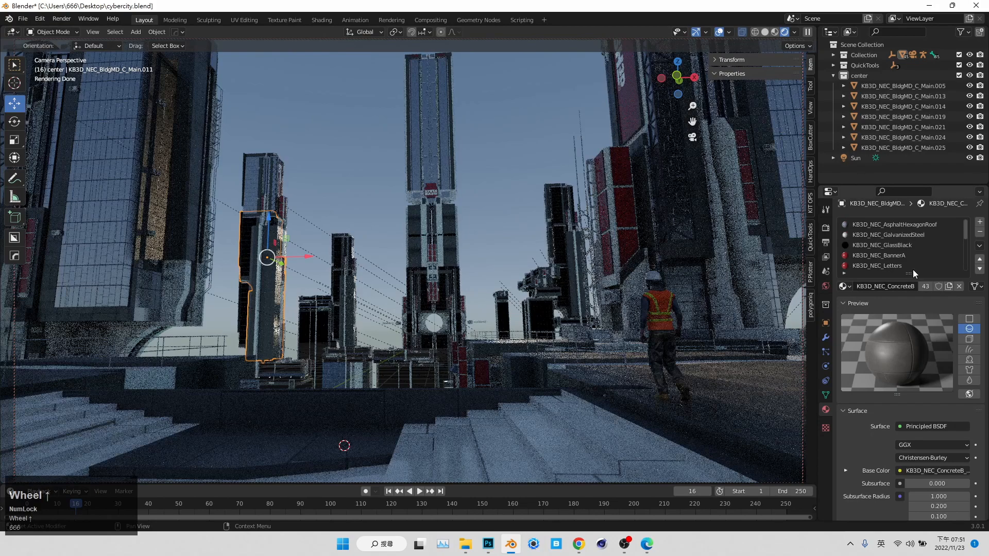
click(907, 245)
click(845, 286)
text(MetalAccent)
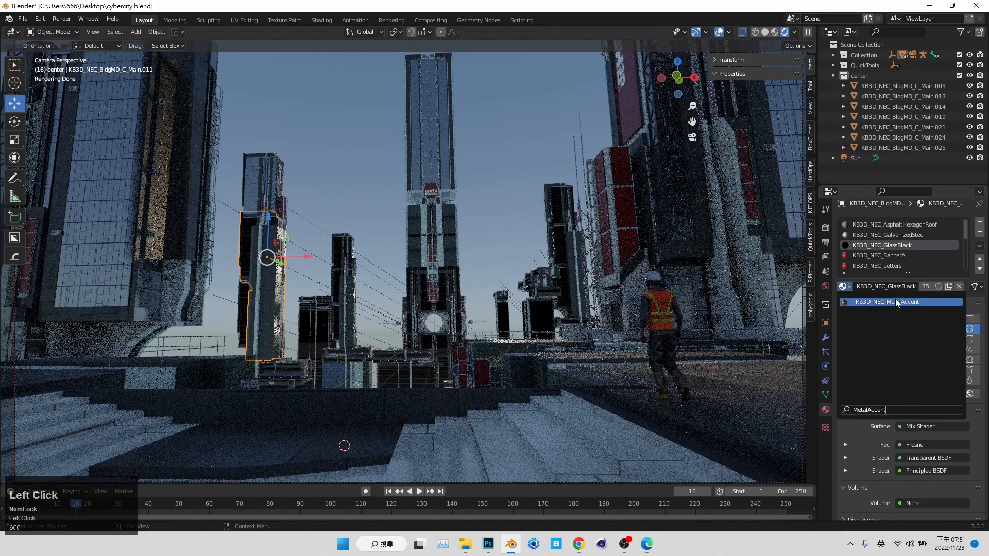
click(432, 219)
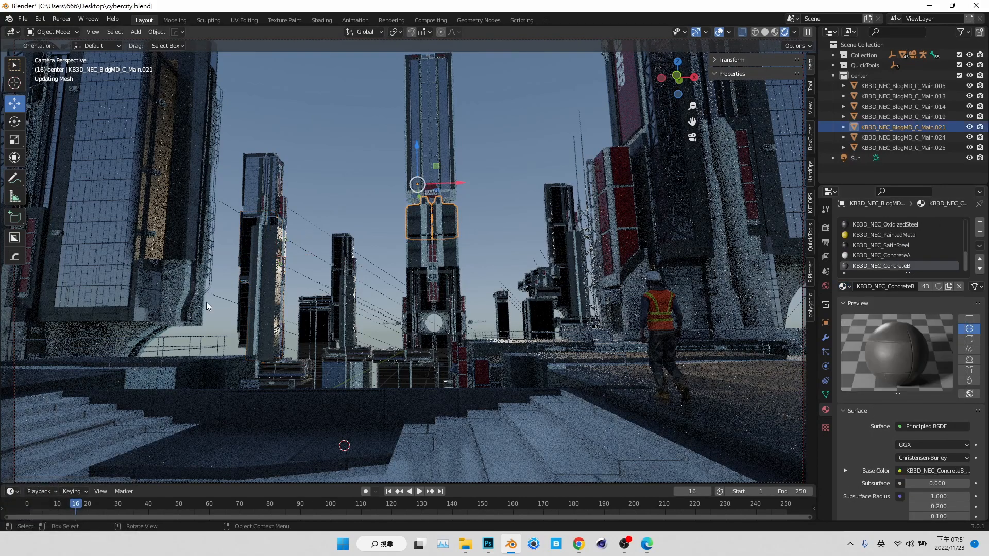
Replace the KB3D_NEC_GlassBlack material on the left background tower's base section with KB3D_NEC_MetalAccent.
click(246, 305)
scroll(888, 248, down, 2)
scroll(888, 247, up, 4)
click(899, 247)
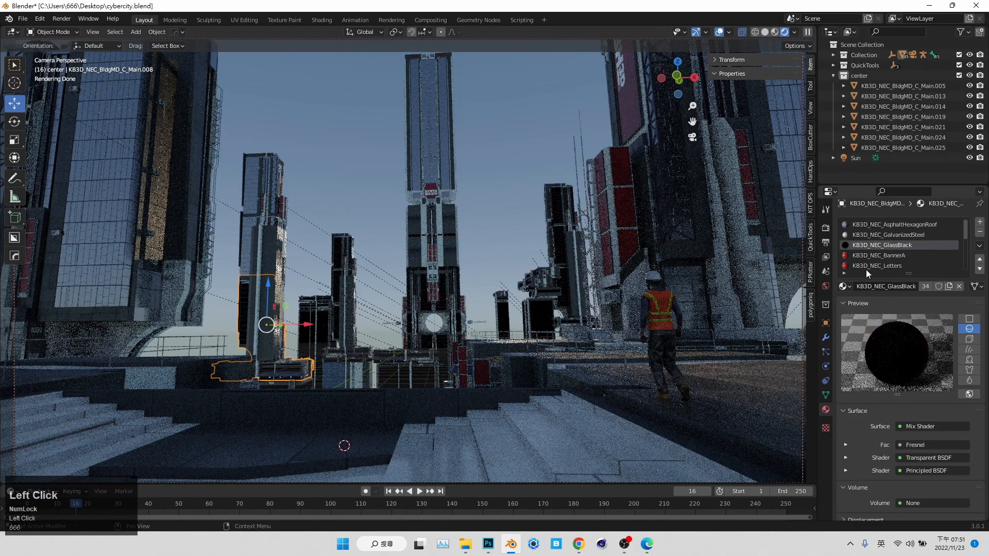
click(843, 286)
text(MetalAccent)
click(873, 301)
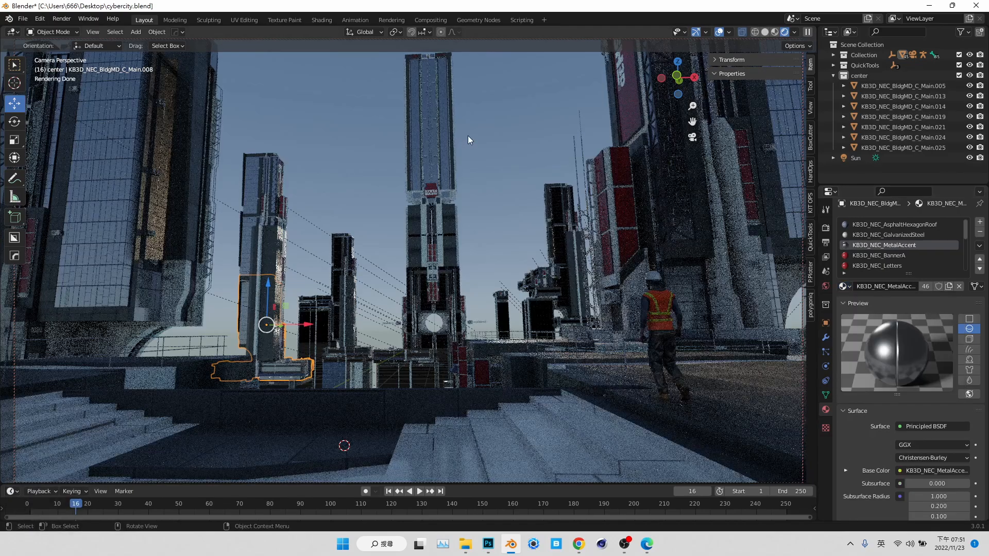
Replace the KB3D_NEC_GlassBlack material on the main body of the short tower beside the left background tower with KB3D_NEC_MetalAccent.
click(315, 361)
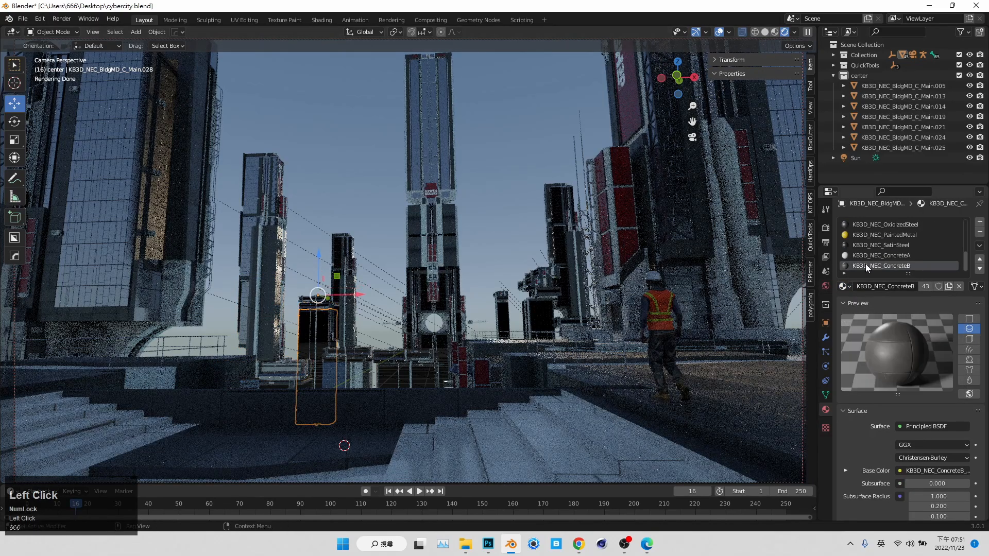
click(846, 286)
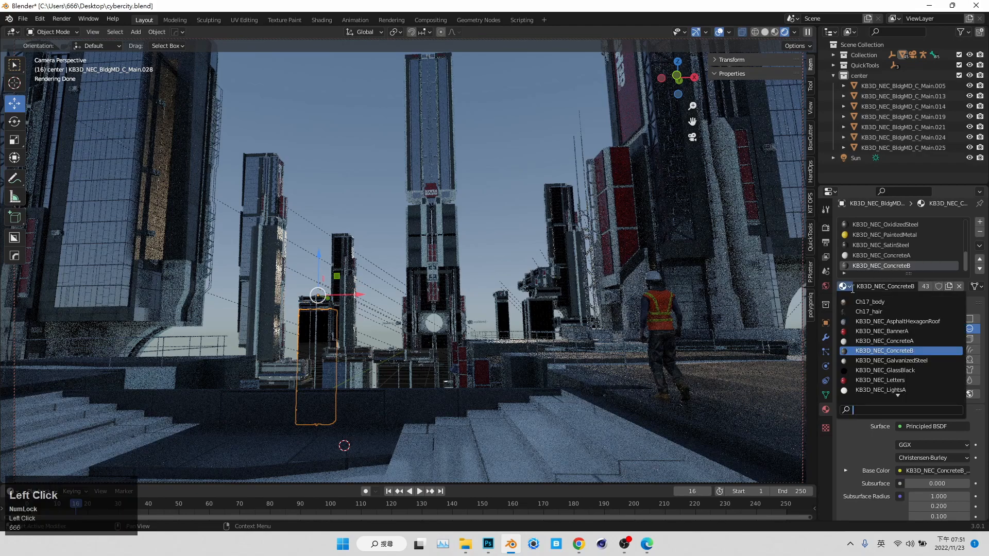
scroll(879, 260, up, 5)
click(903, 227)
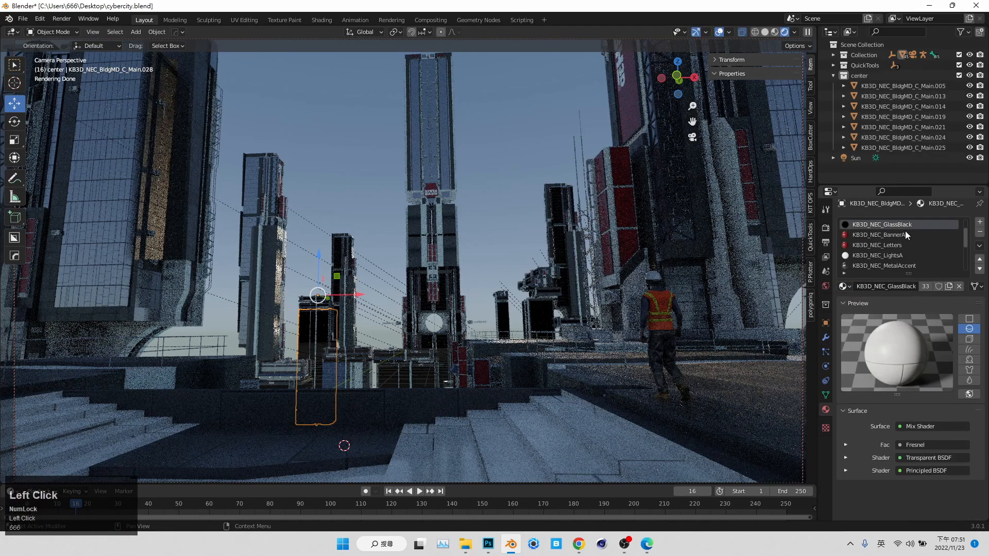
click(845, 286)
text(MetalAccent)
click(892, 304)
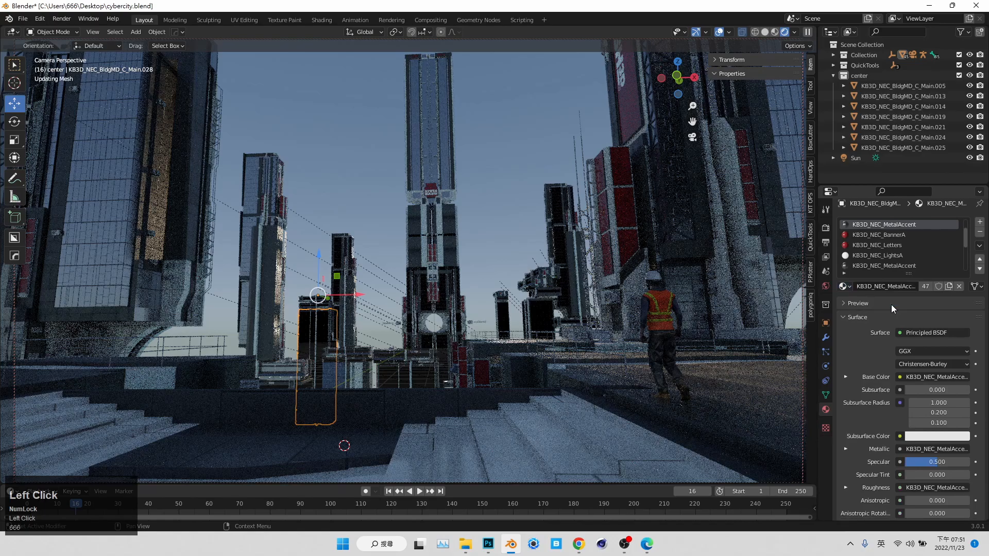
Replace the KB3D_NEC_GlassBlack material on the narrow band near the short tower's roof with KB3D_NEC_MetalAccent.
click(307, 312)
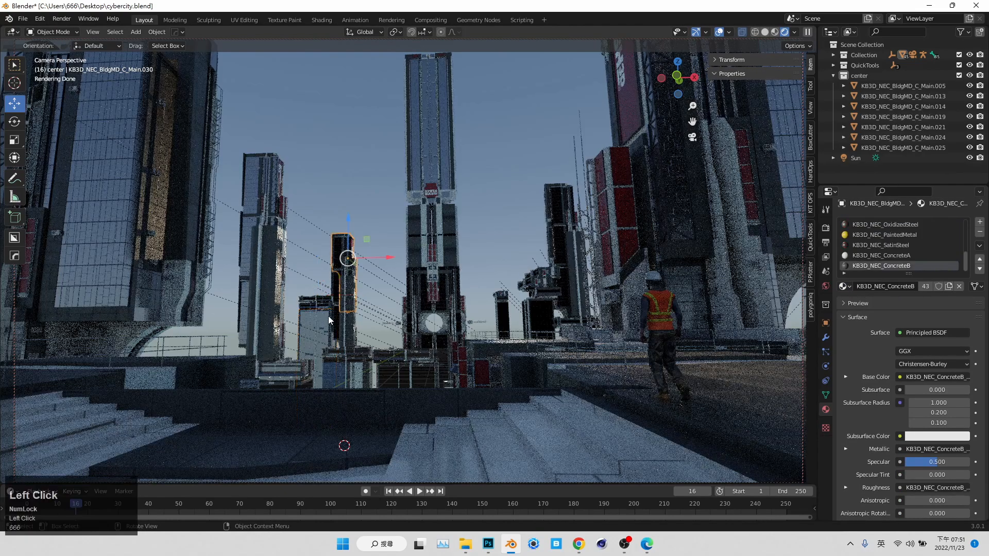
click(306, 310)
click(848, 287)
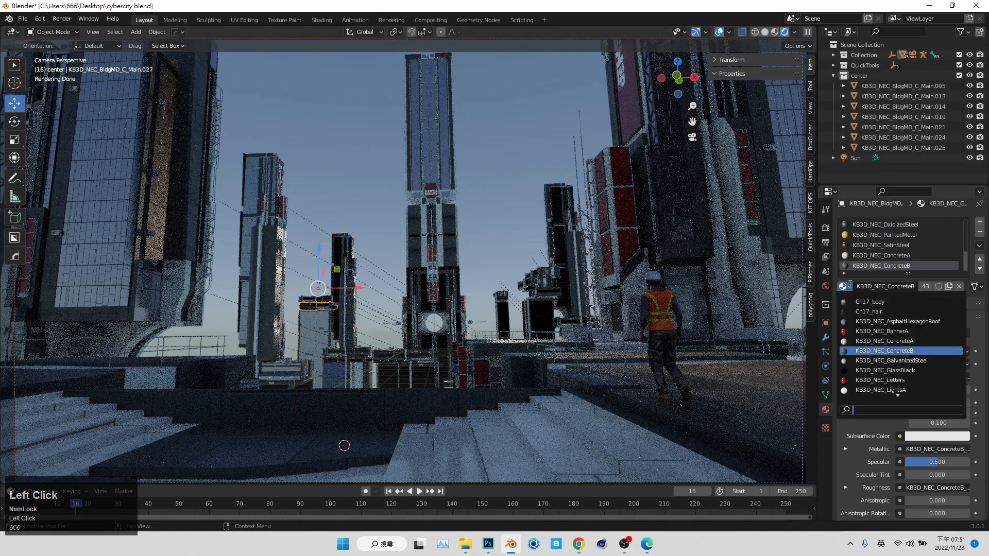
click(886, 302)
scroll(894, 246, up, 3)
scroll(895, 254, up, 2)
click(882, 235)
click(843, 286)
text(MetalAccent)
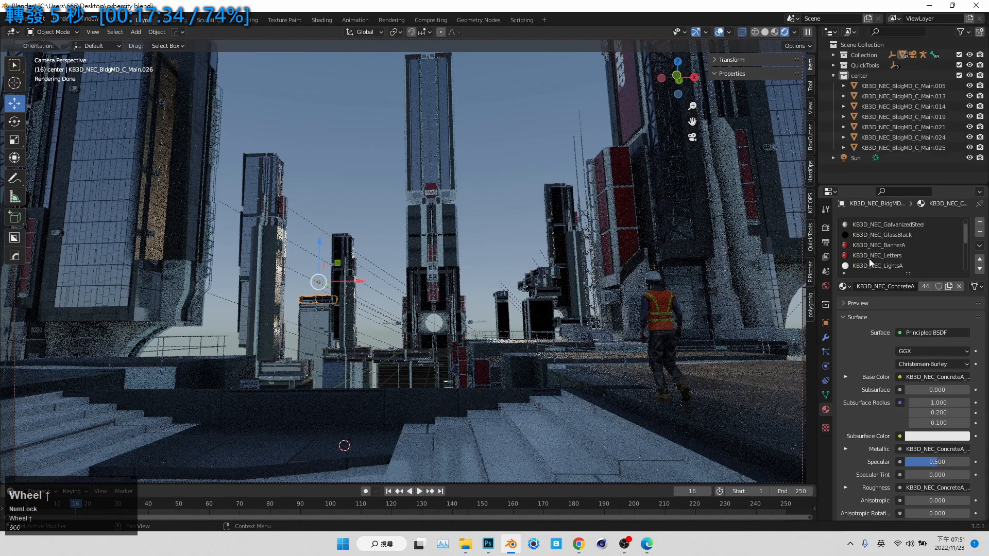
Replace KB3D_NEC_GlassBlack with KB3D_NEC_MetalAccent on the short tower's roof cap and the slim neighbouring tower.
scroll(870, 259, down, 2)
click(867, 271)
click(843, 286)
scroll(872, 244, down, 2)
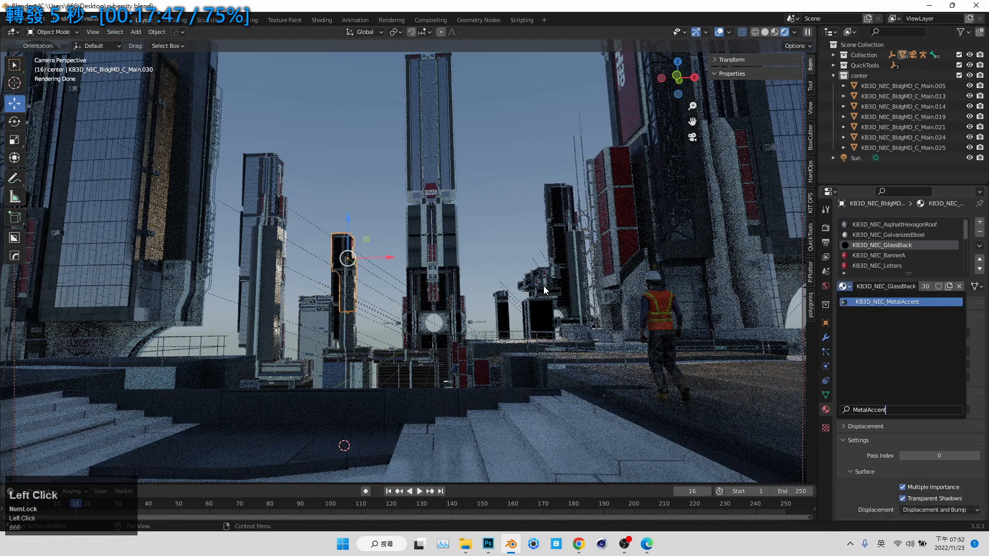
click(344, 309)
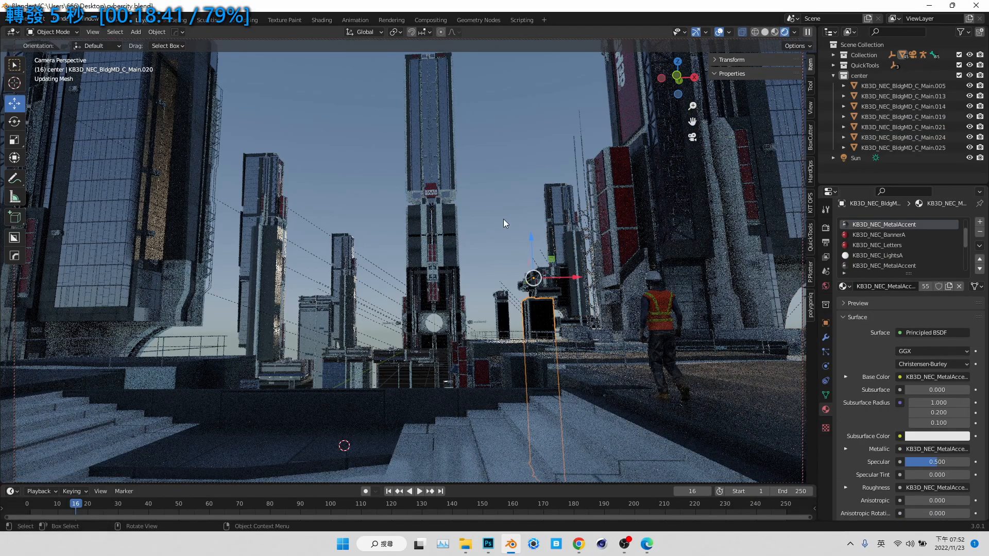
Replace KB3D_NEC_GlassBlack with KB3D_NEC_MetalAccent on the small distant tower right of centre and on the central tower's base.
click(504, 330)
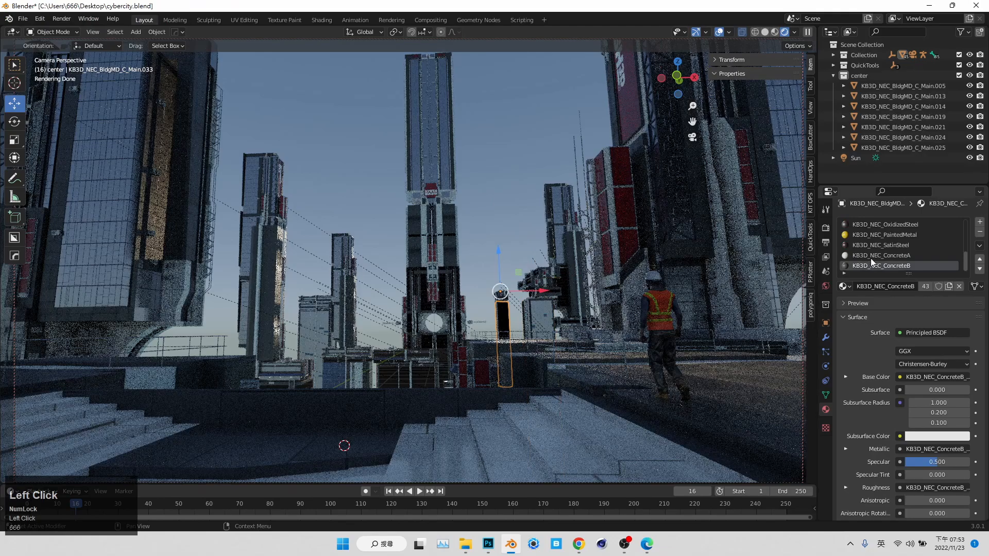
scroll(873, 246, up, 2)
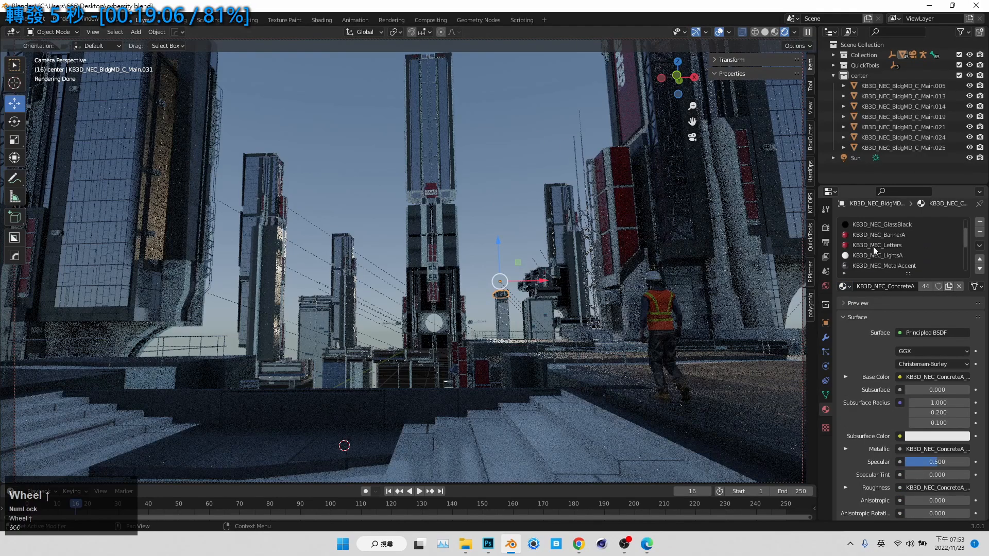
click(875, 225)
click(845, 286)
text(MetalAccent)
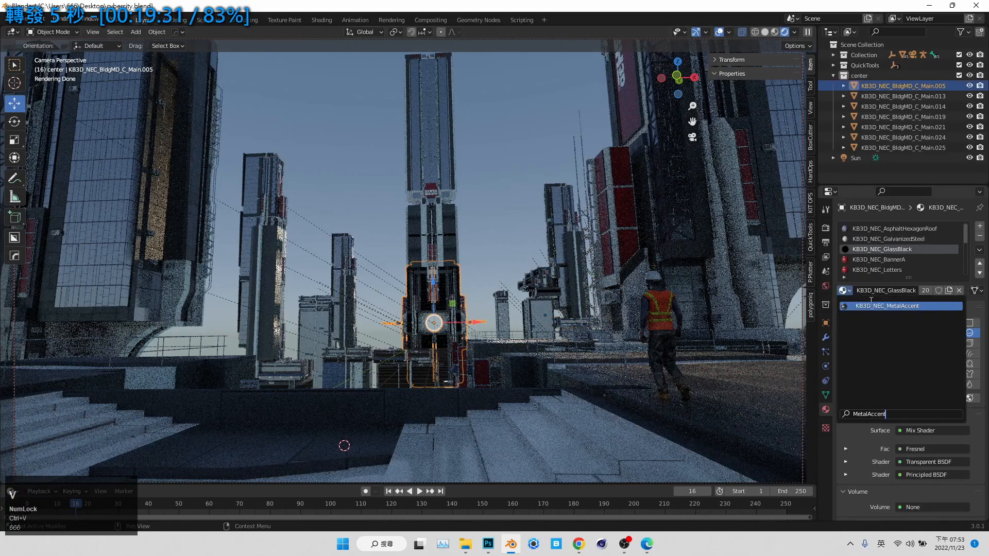
click(885, 307)
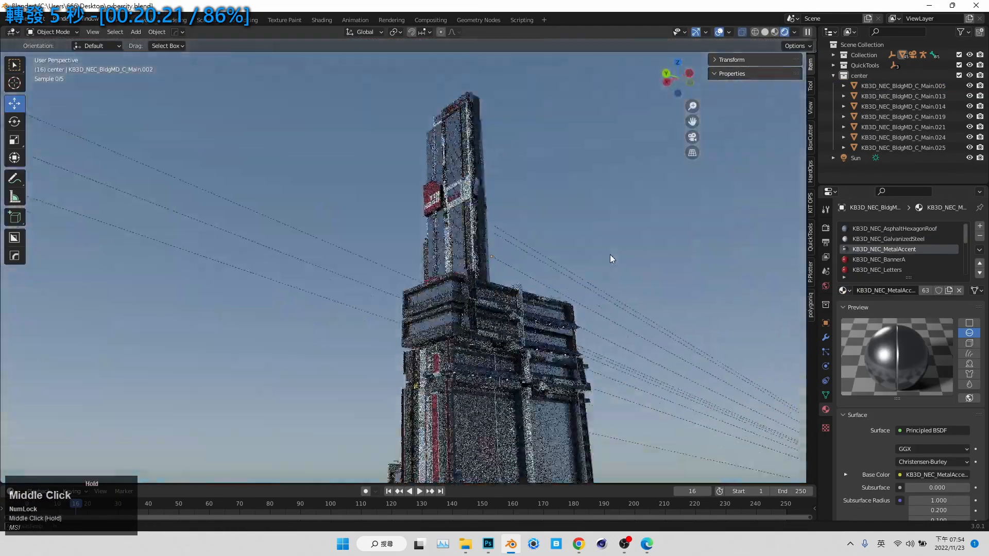
middle_drag(610, 255, 664, 285)
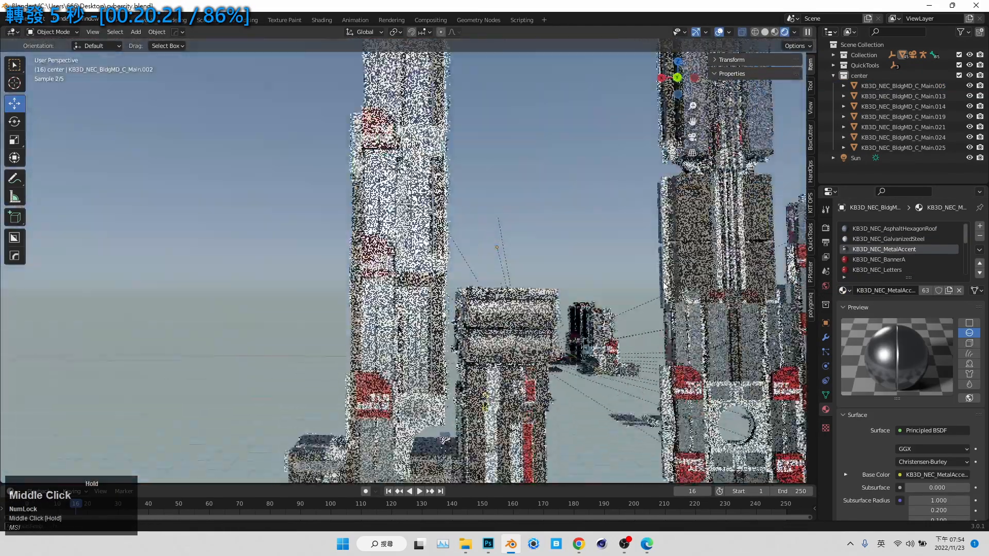
click(432, 289)
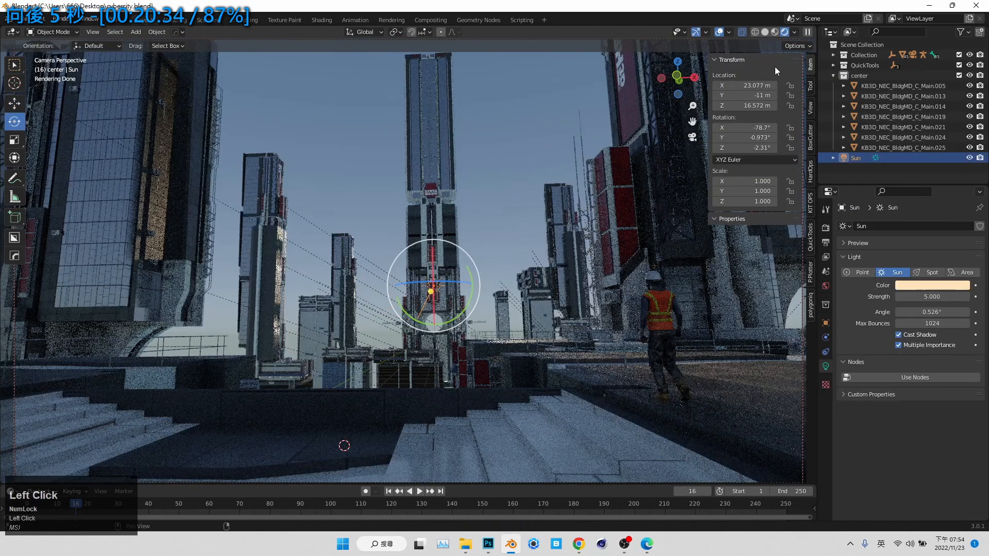
key(z)
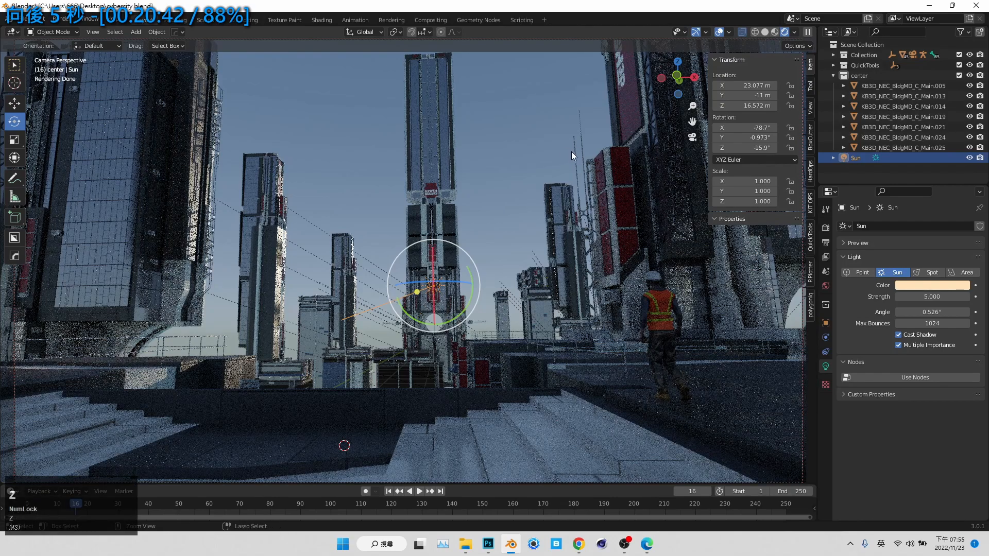
click(570, 150)
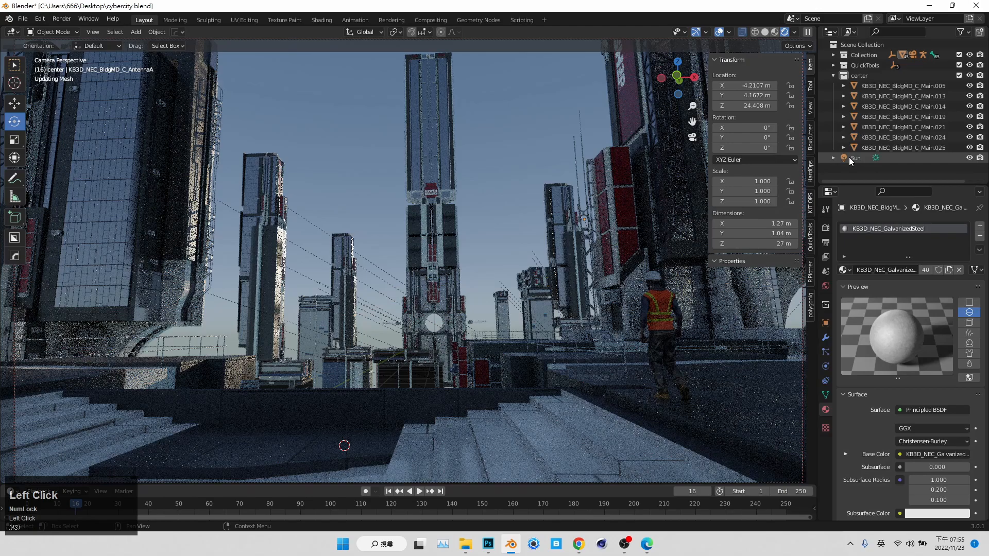
Duplicate the Sun light in place and set the copy's Z rotation to about -31.5°.
click(849, 157)
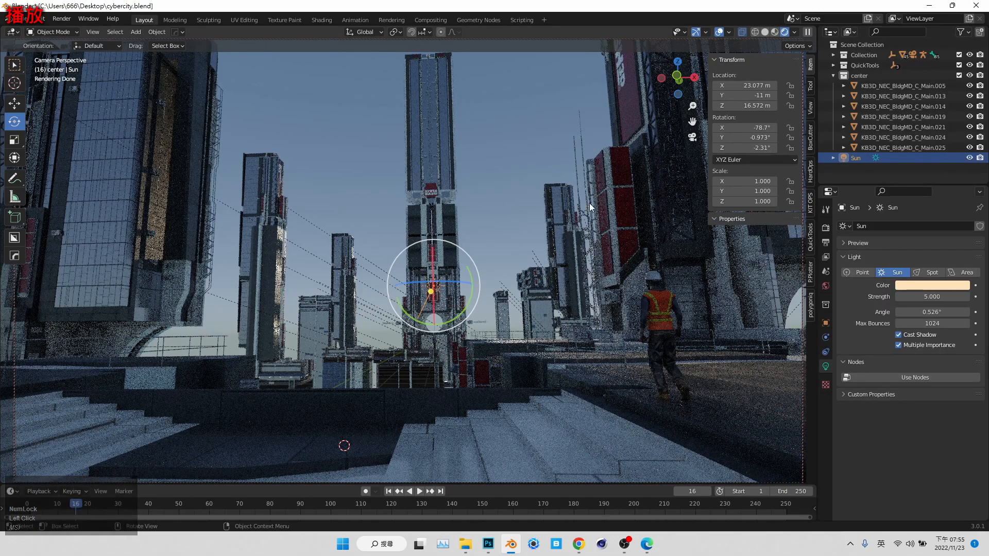
key(shift+d)
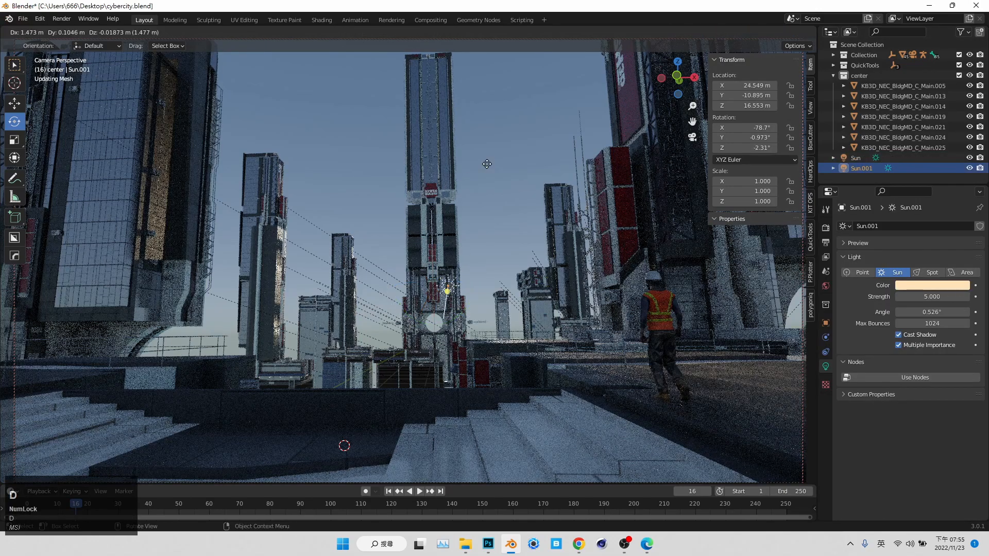
click(490, 163)
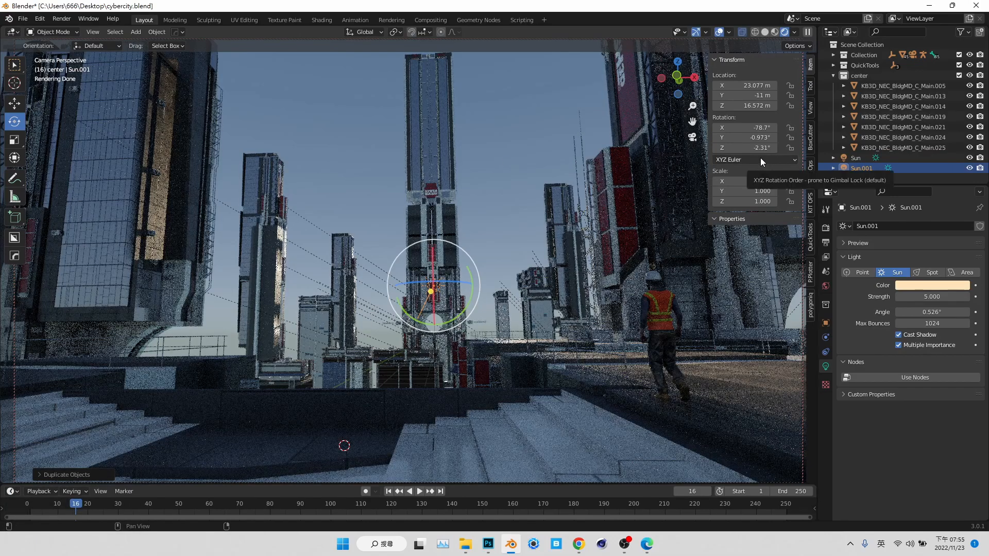
drag(748, 148, 689, 148)
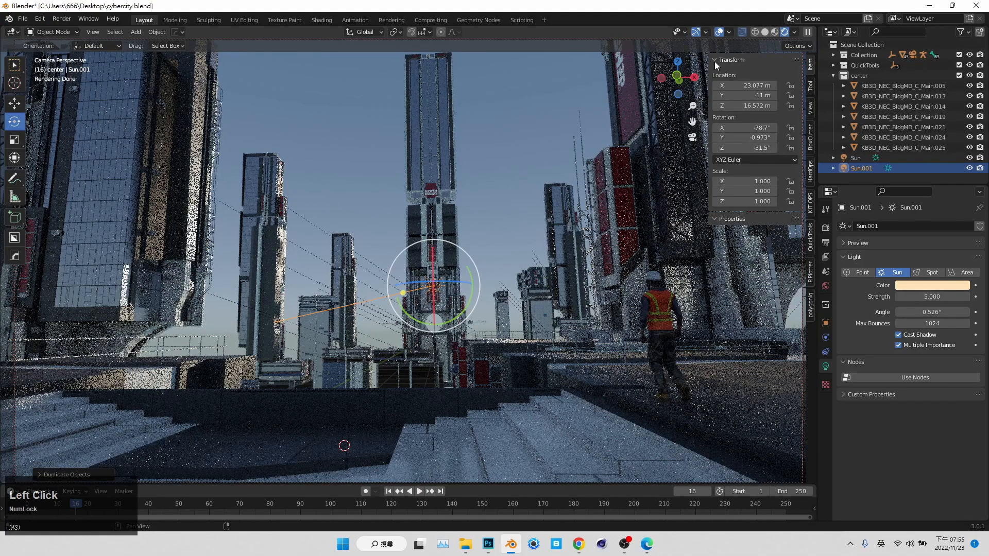
Compare the lighting with the Sun.001 light hidden and shown, and set its Z rotation to about 2.59°.
click(969, 168)
click(969, 168)
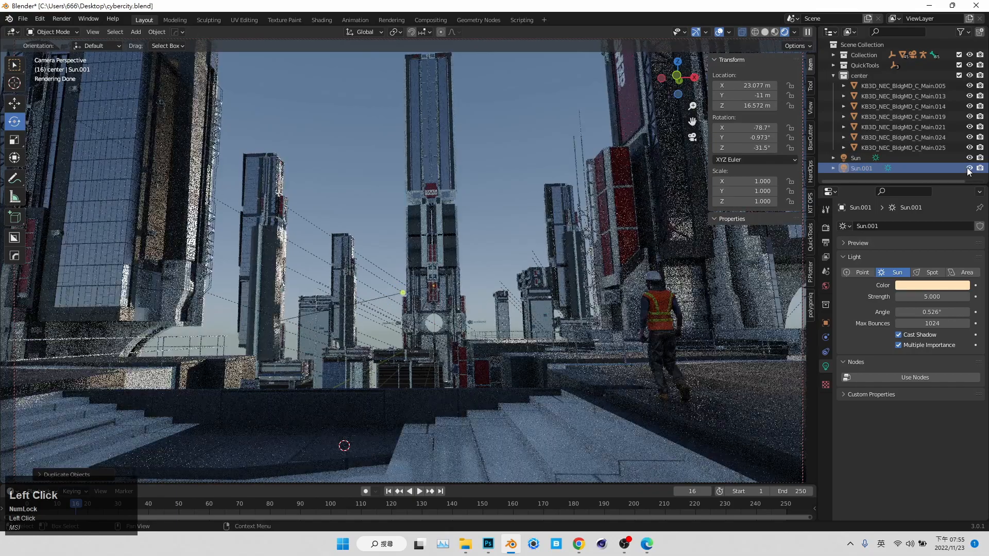
click(969, 168)
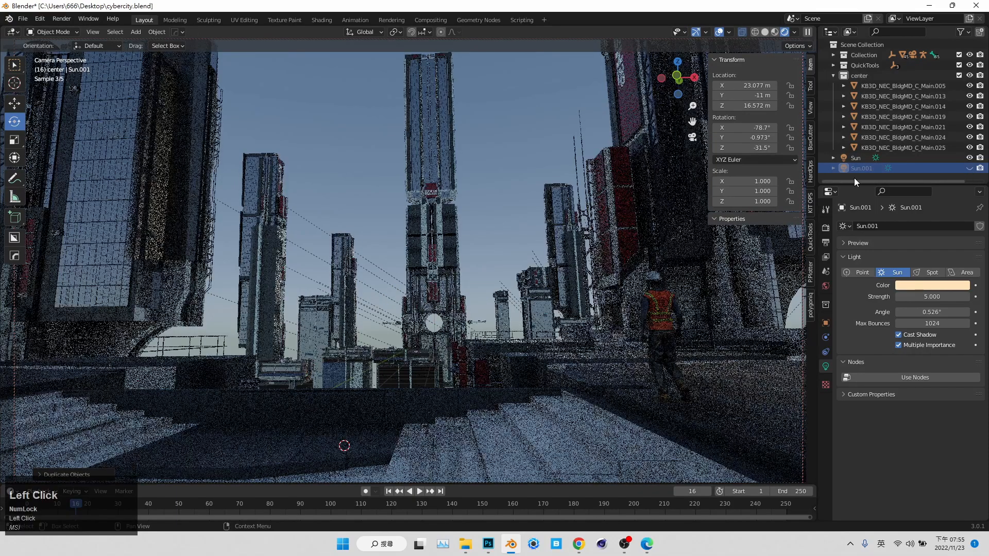
click(969, 168)
drag(750, 148, 778, 153)
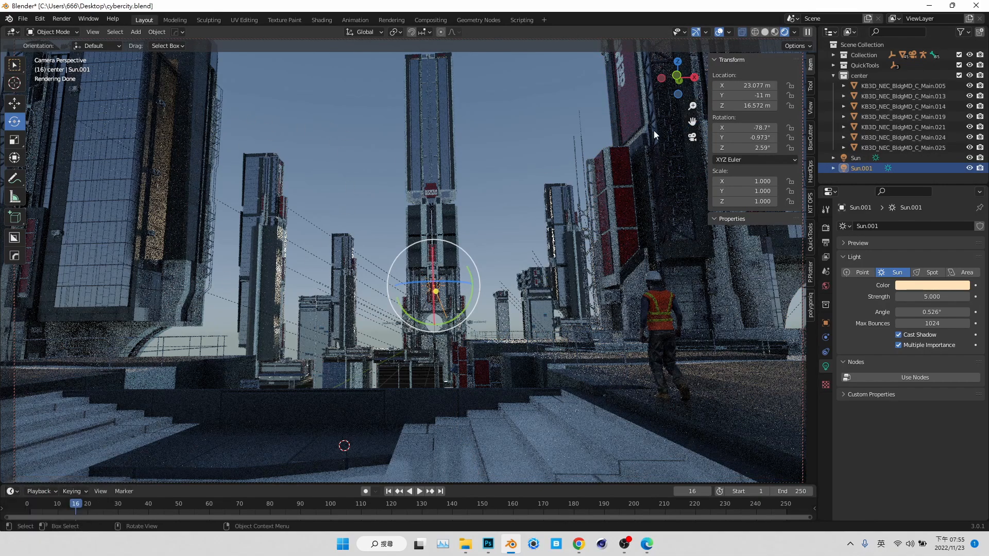
click(692, 137)
scroll(567, 231, down, 5)
middle_drag(561, 237, 574, 329)
scroll(571, 323, up, 8)
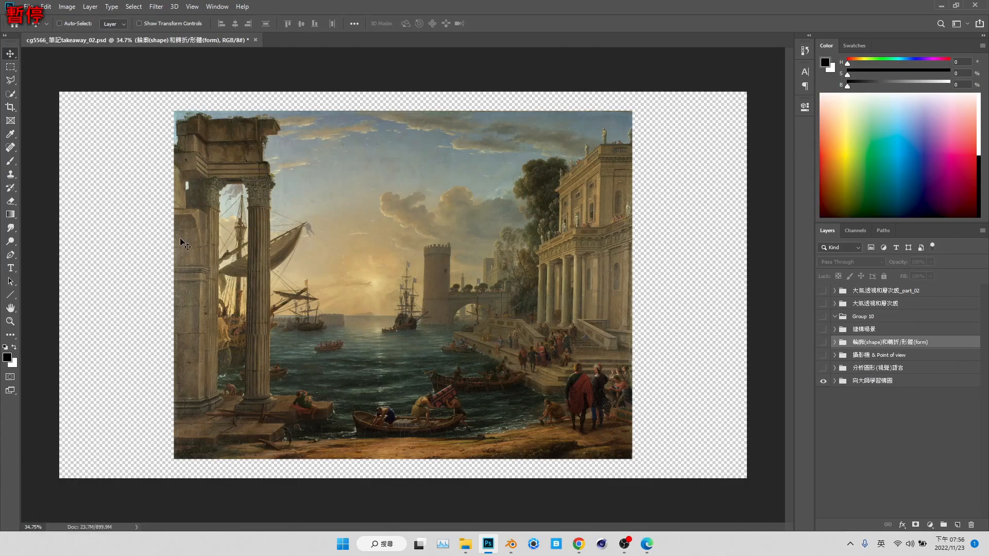
Switch to Photoshop and add a new empty layer above the 輪廓(shape)和轉折/形體(form) group of the harbour painting document.
click(11, 321)
drag(194, 385, 233, 367)
click(309, 23)
click(957, 525)
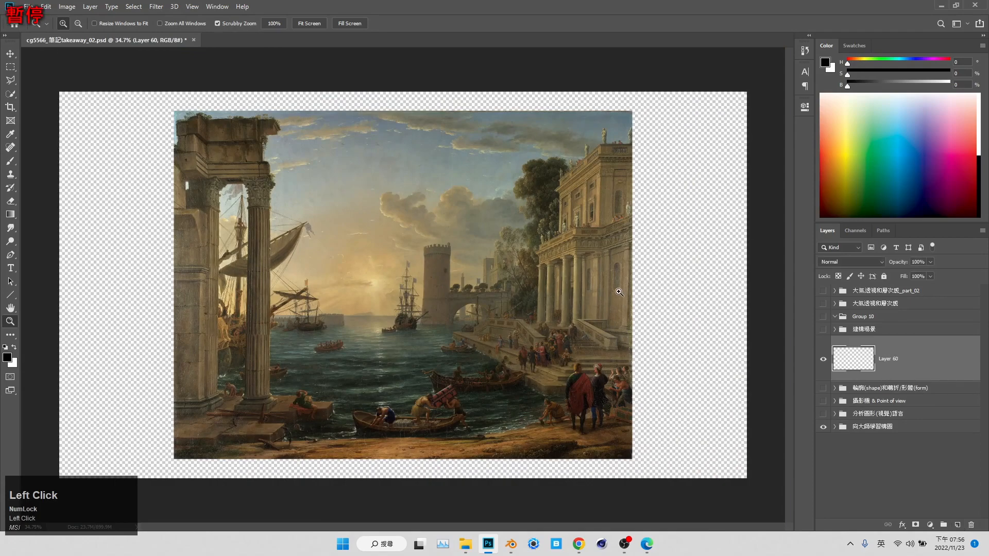
Paint a thin straight brush line on the new layer from the right-hand building to the setting sun.
key(b)
ctrl+alt+right_drag(440, 295, 439, 296)
click(541, 244)
shift+click(380, 283)
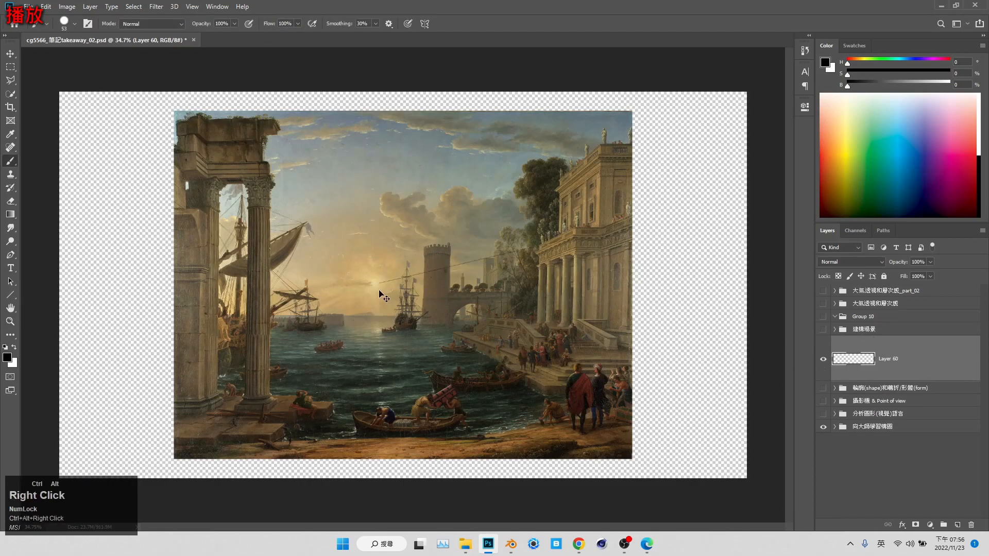
Draw black 26 px arrows with the Line tool from the sun to the right-hand building and the left-hand columns, and undo them.
key(u)
click(308, 24)
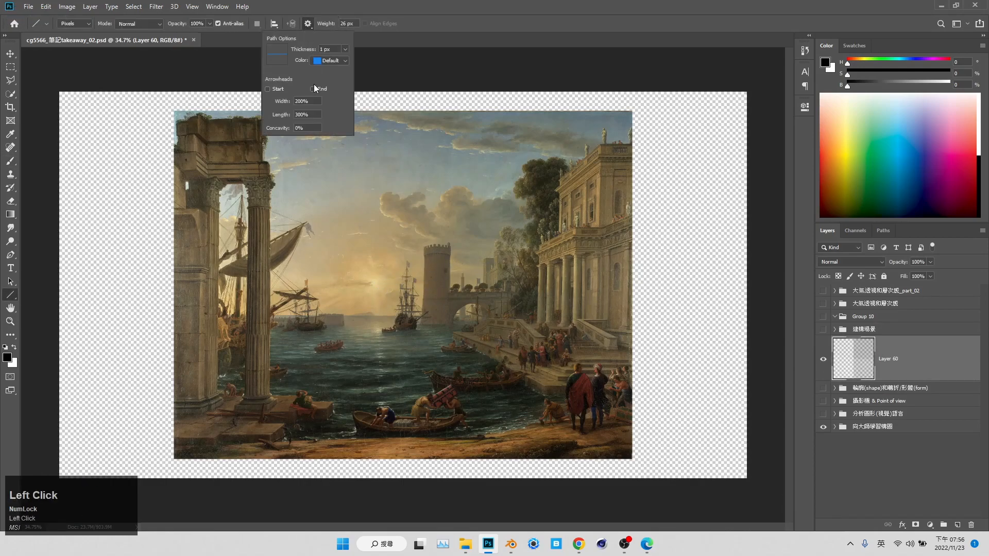
drag(378, 289, 585, 227)
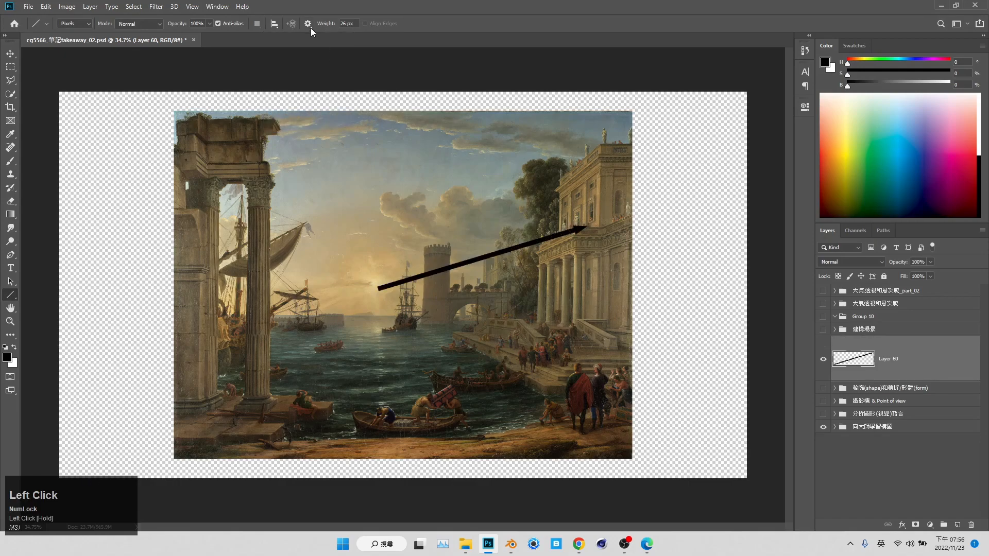
drag(379, 288, 234, 303)
key(ctrl+z)
key(ctrl+z)
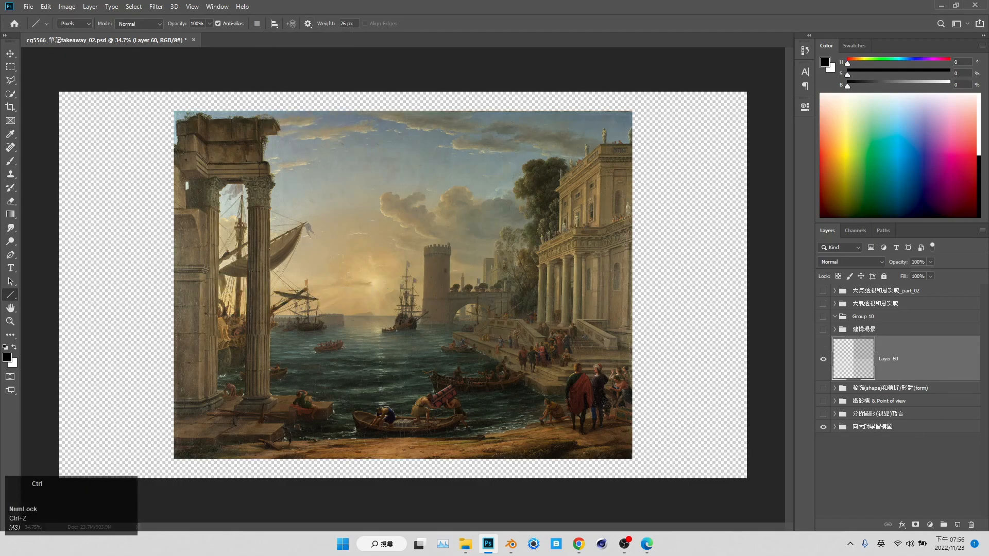
Switch back to Blender, toggle the Sun.001 light's visibility to compare the lighting, and save cybercity.blend.
click(941, 5)
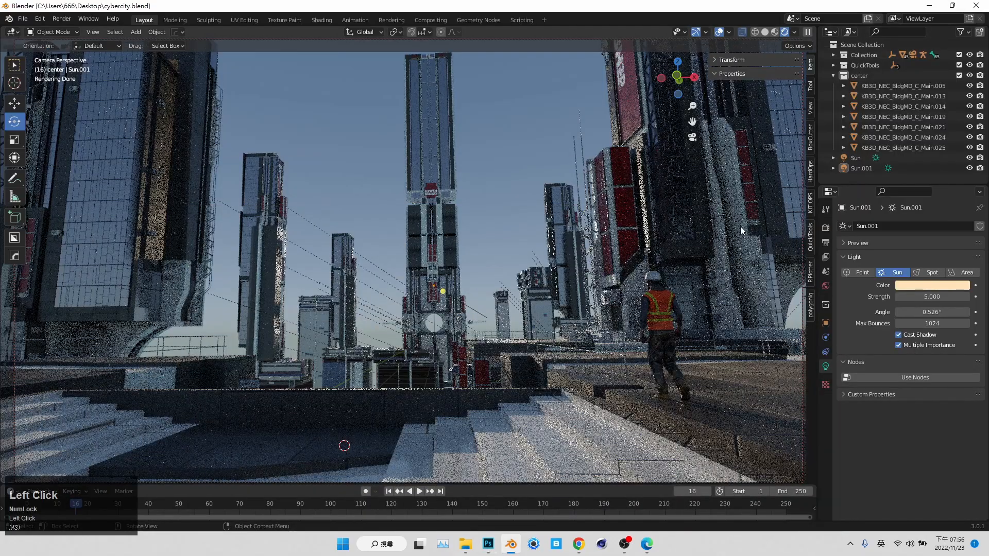
click(969, 168)
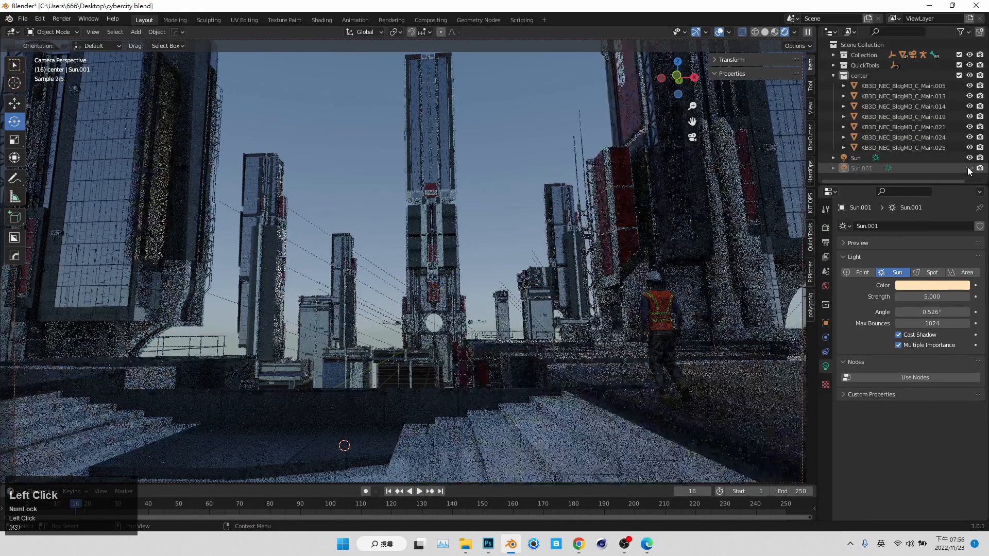
key(ctrl+s)
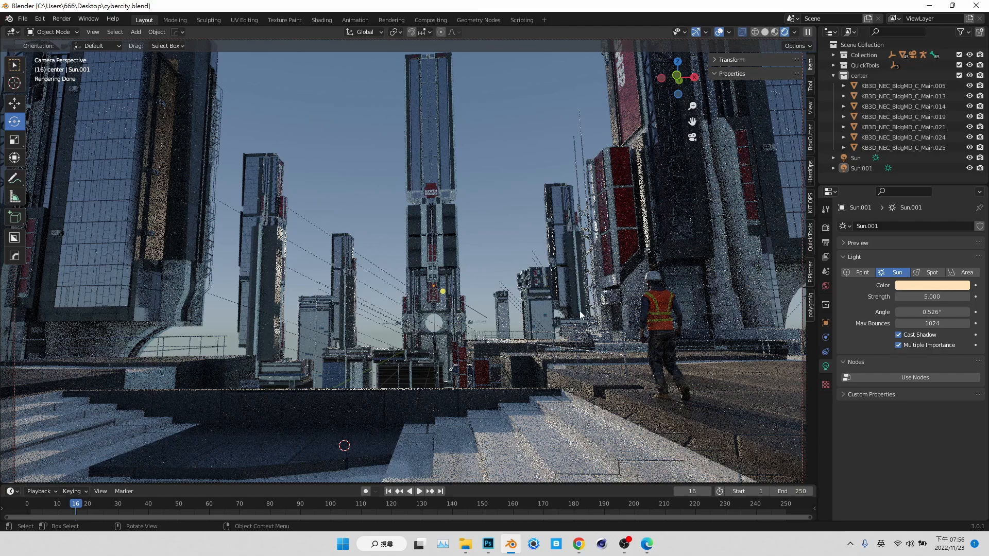
Switch to Photoshop and show the 輪廓(shape)和轉折/形體(form) layer group with the earlier Blender lighting example.
click(488, 544)
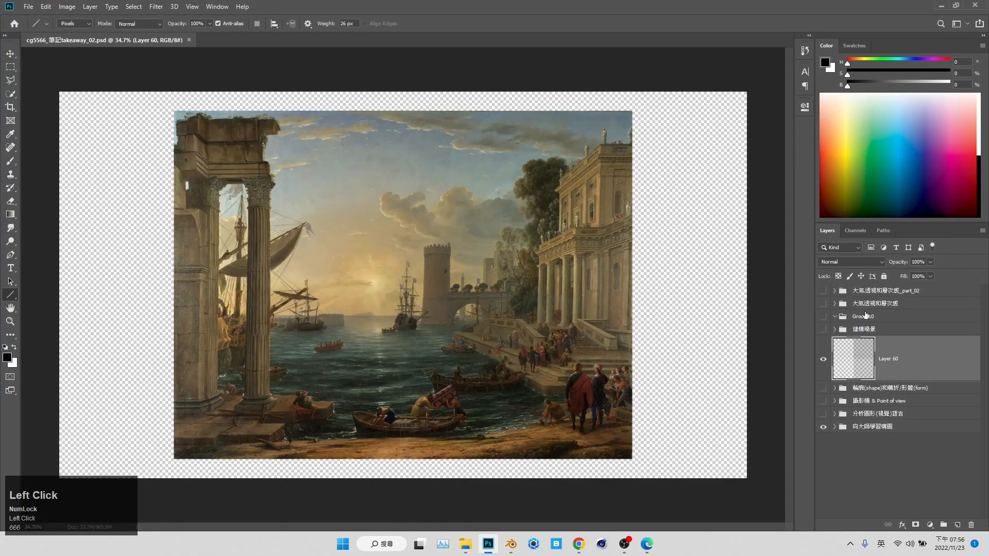
click(823, 304)
click(823, 329)
click(823, 329)
click(823, 388)
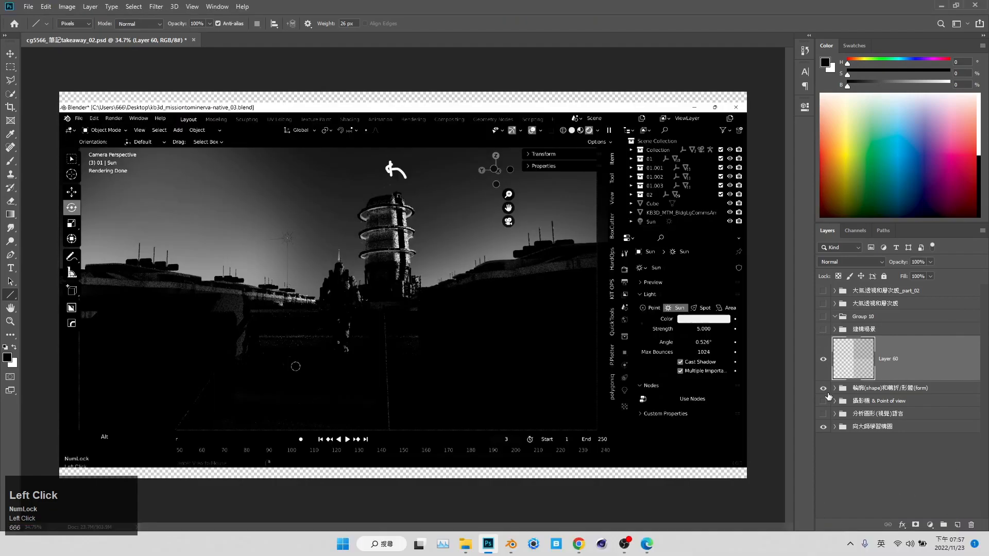